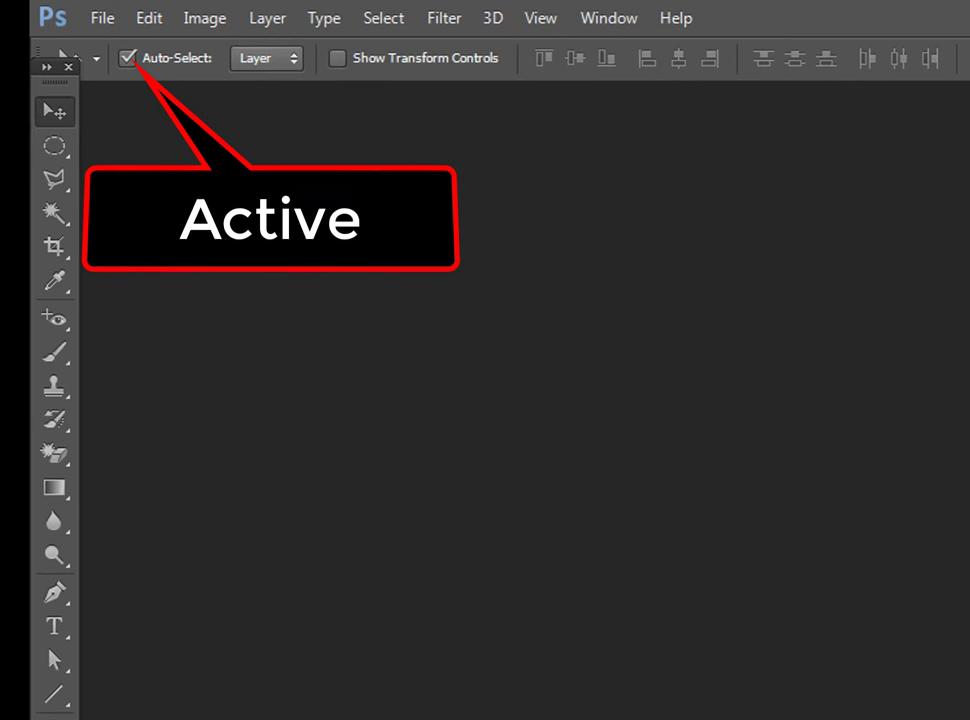
Create a new 1024 × 1280 px document at 600 ppi with a black background
{"action": "left_click", "coordinate": [103, 20]}
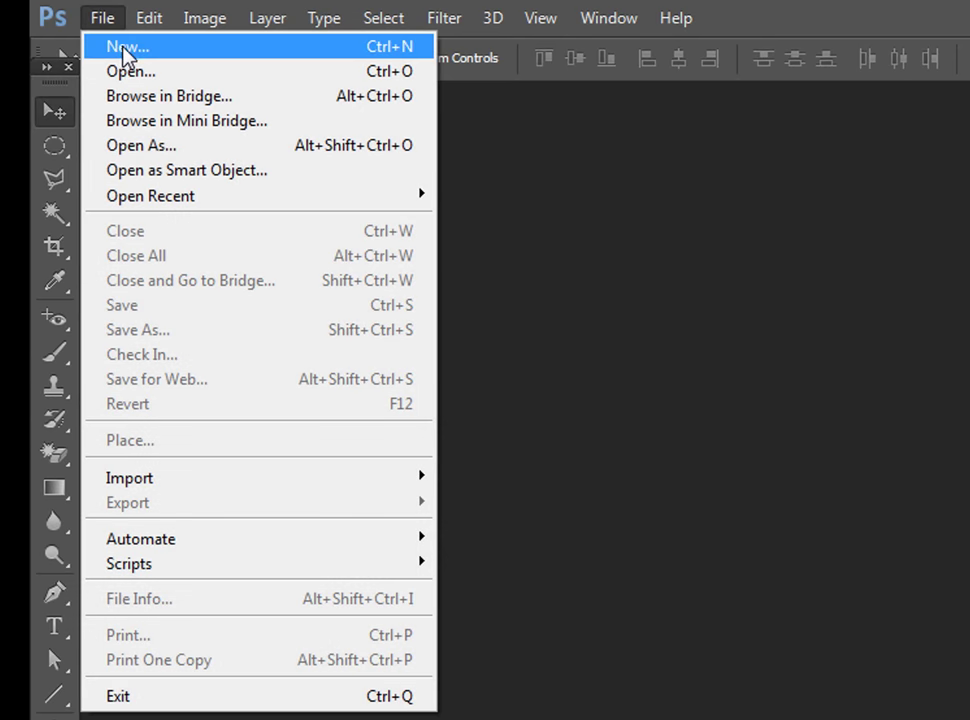
{"action": "left_click", "coordinate": [120, 46]}
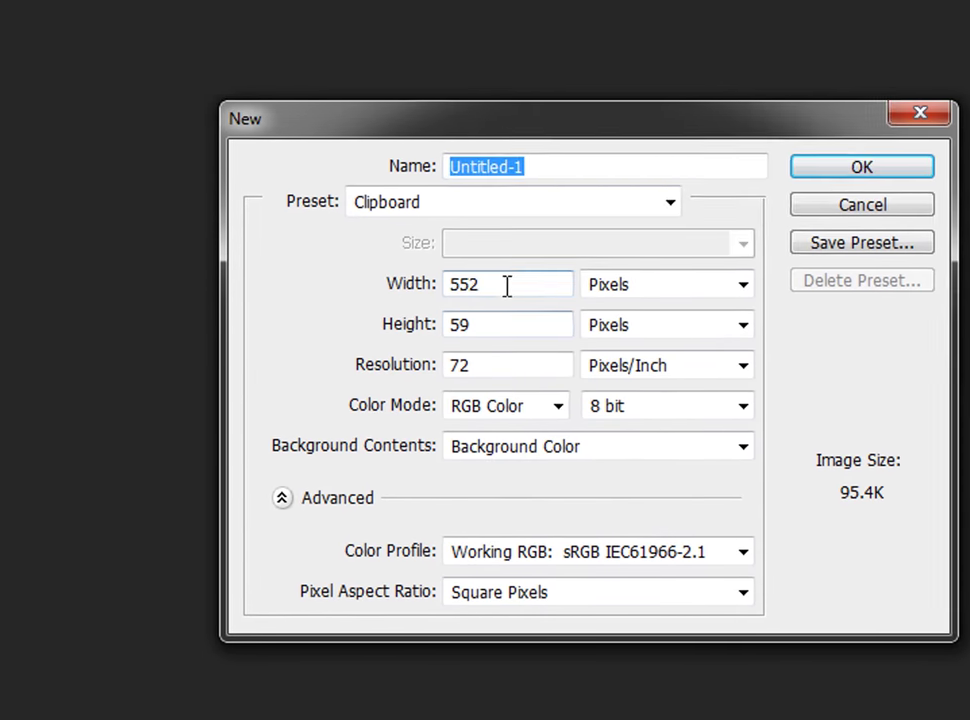
{"action": "key", "text": "Tab"}
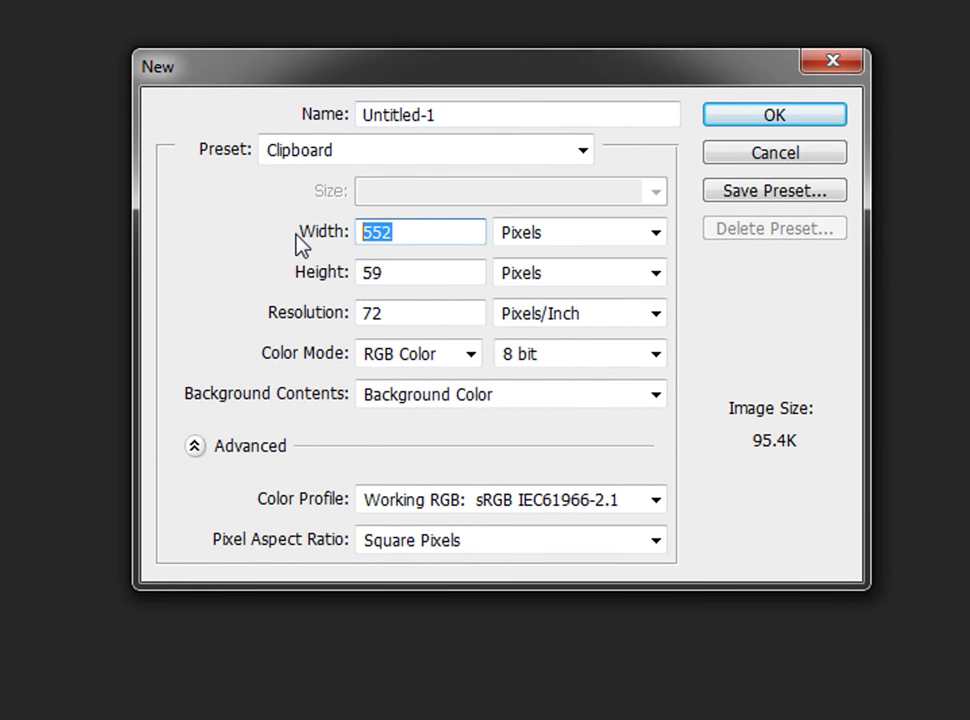
{"action": "type", "text": "1024"}
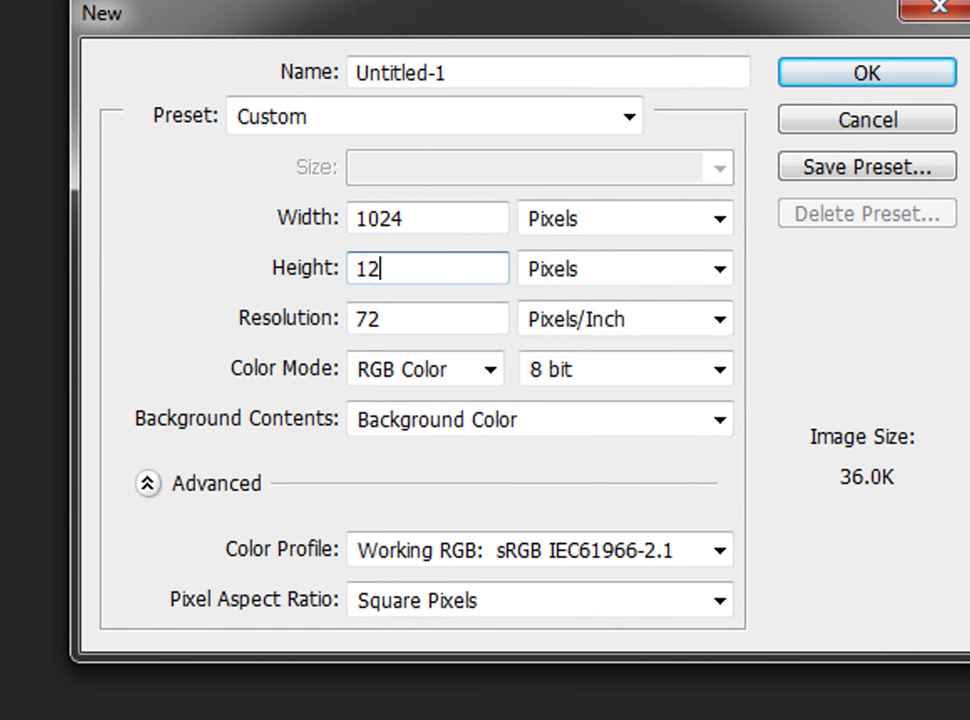
{"action": "left_click", "coordinate": [409, 320]}
{"action": "left_click", "coordinate": [250, 327]}
{"action": "type", "text": "600"}
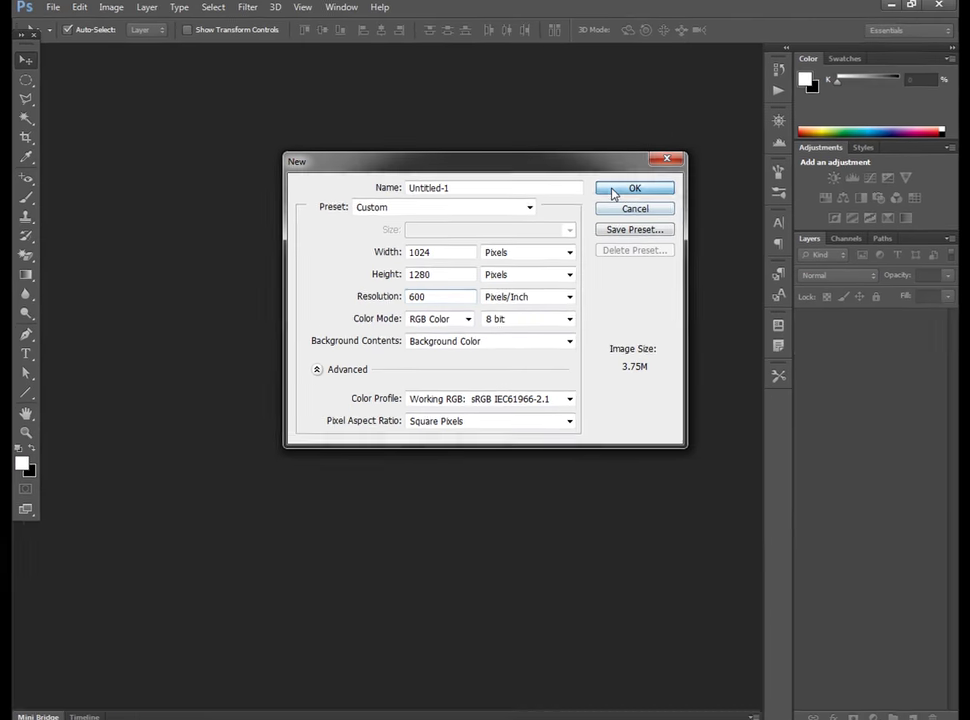
{"action": "left_click", "coordinate": [736, 122]}
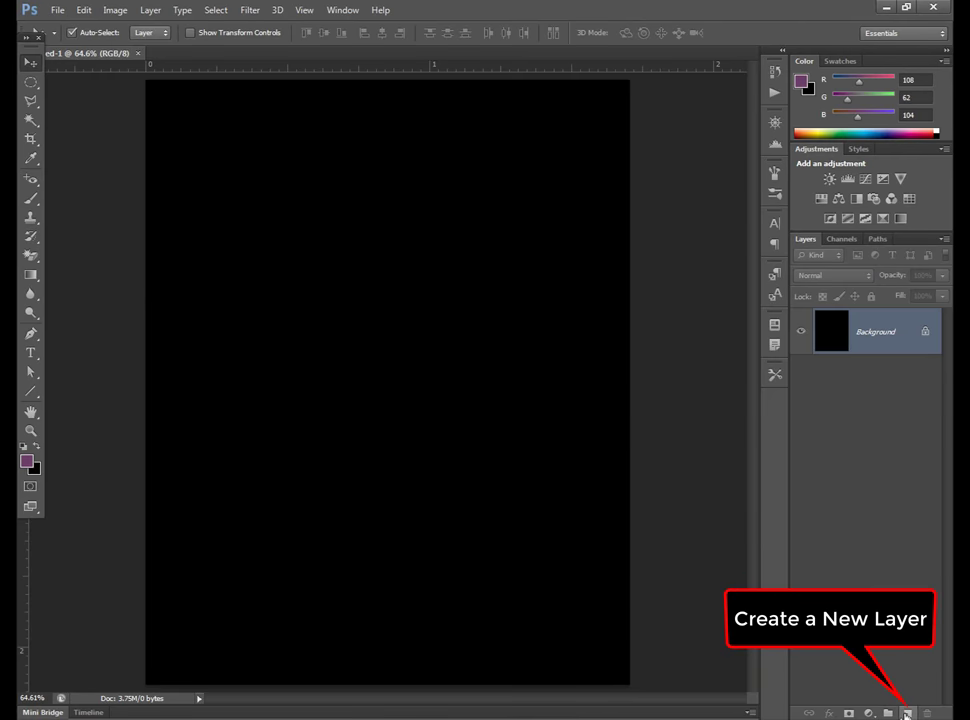
Add Layer 1 and draw a tall, narrow rectangular selection near the canvas centre
{"action": "left_click", "coordinate": [907, 713]}
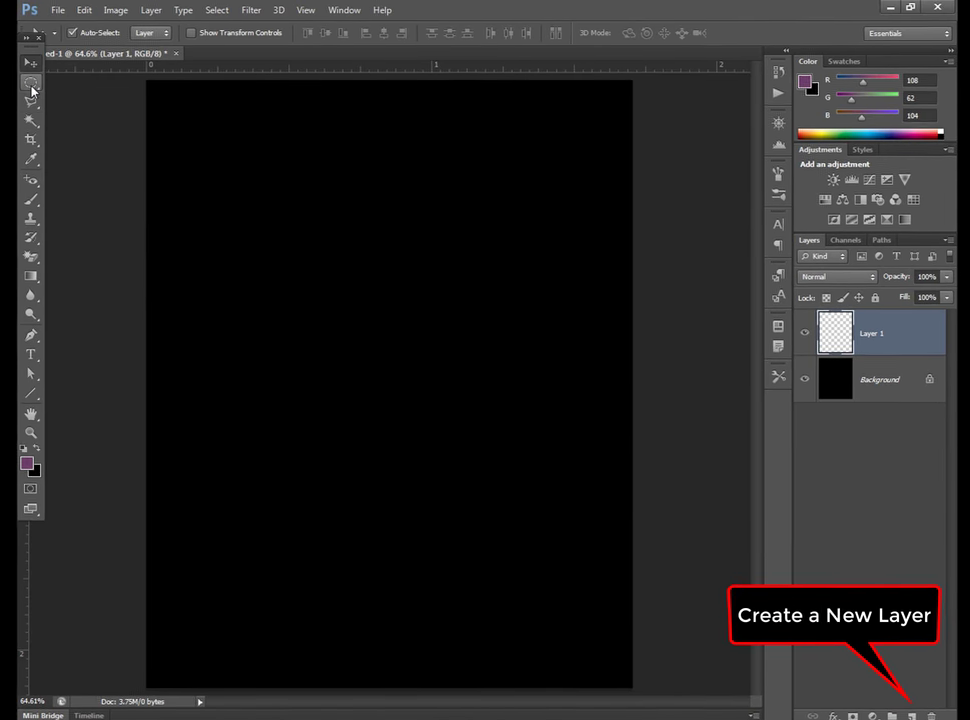
{"action": "left_click", "coordinate": [31, 83]}
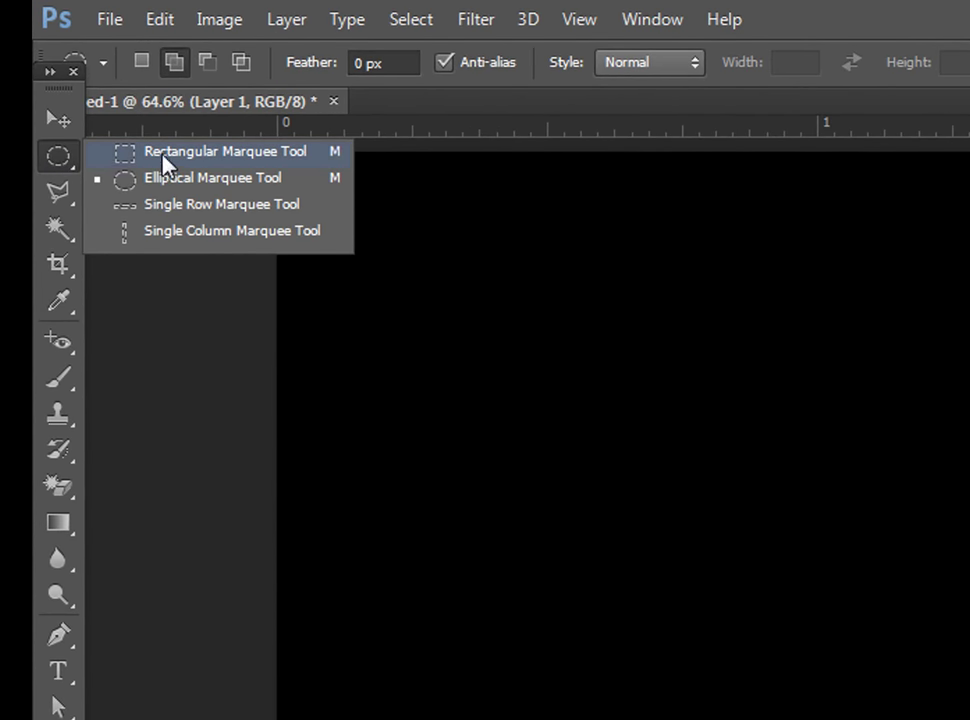
{"action": "left_click", "coordinate": [223, 160]}
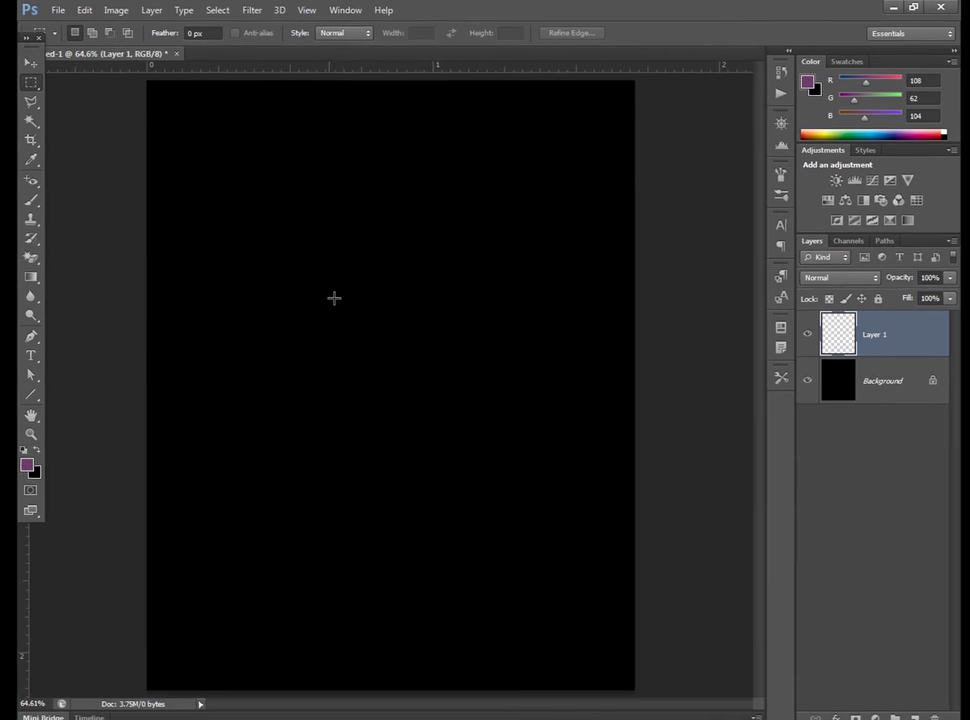
{"action": "left_click_drag", "start_coordinate": [339, 263], "coordinate": [405, 684]}
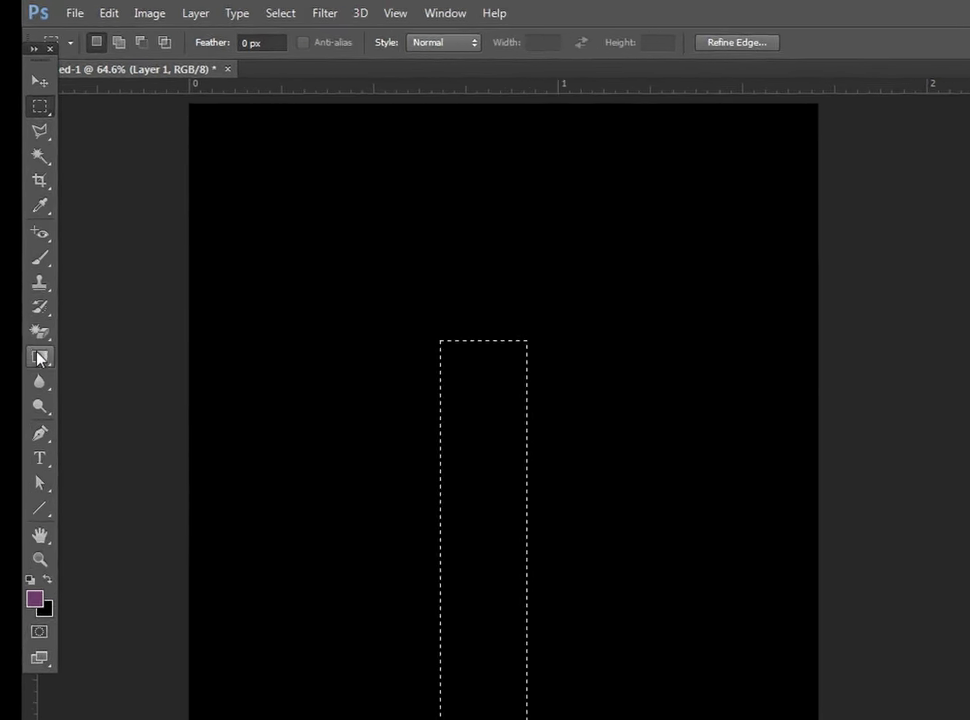
{"action": "left_click", "coordinate": [30, 276]}
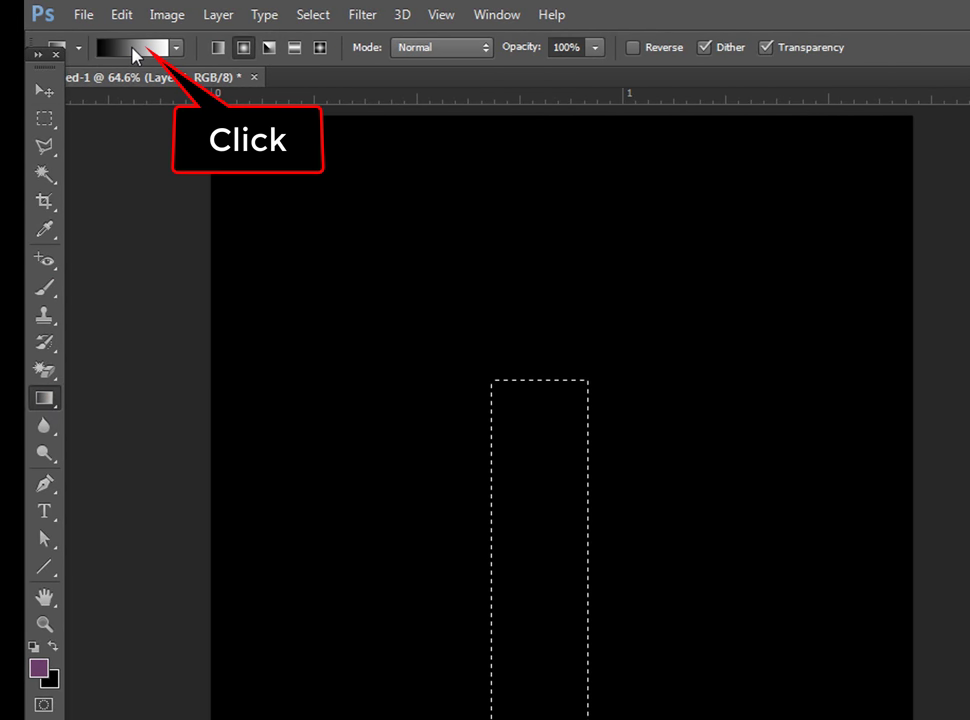
Set the gradient stops to light orange #feb85e and brown #663d28
{"action": "left_click", "coordinate": [134, 55]}
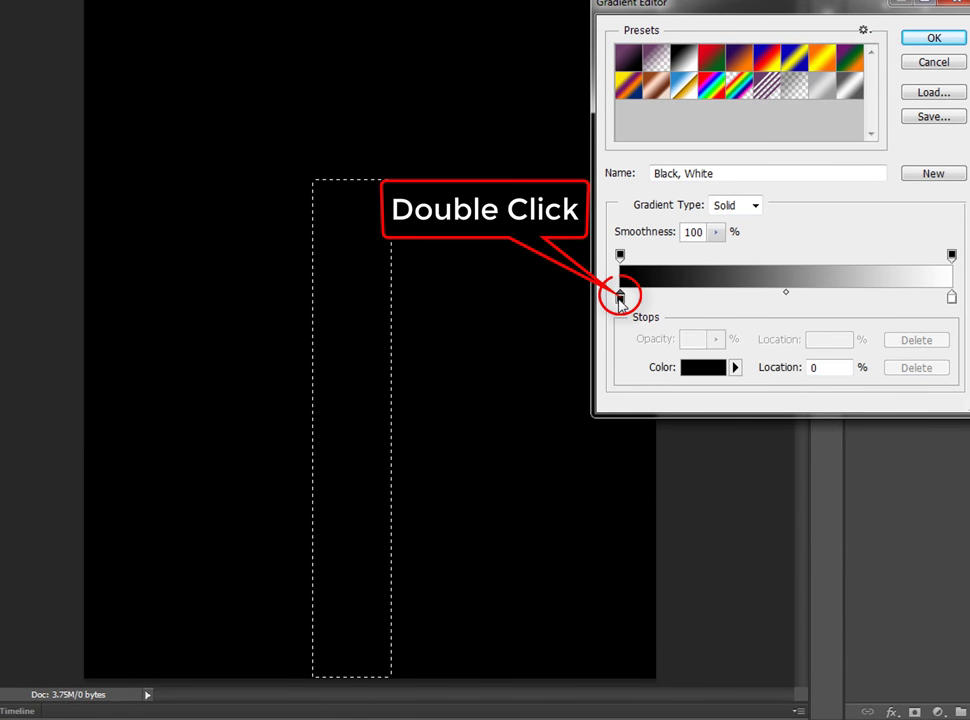
{"action": "double_click", "coordinate": [600, 362]}
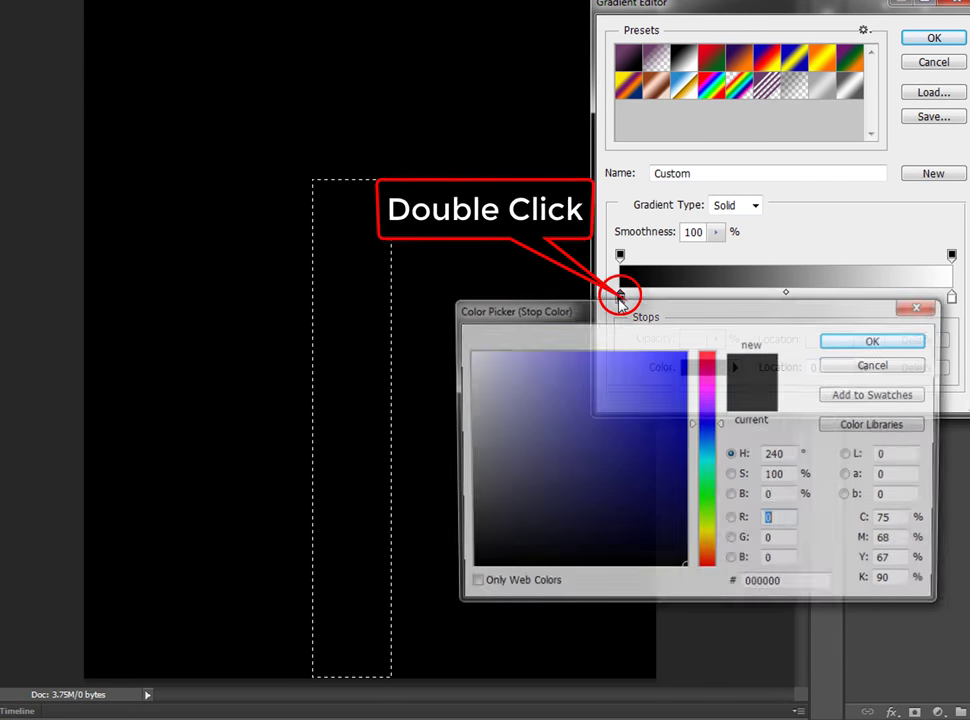
{"action": "left_click_drag", "start_coordinate": [799, 587], "coordinate": [742, 594]}
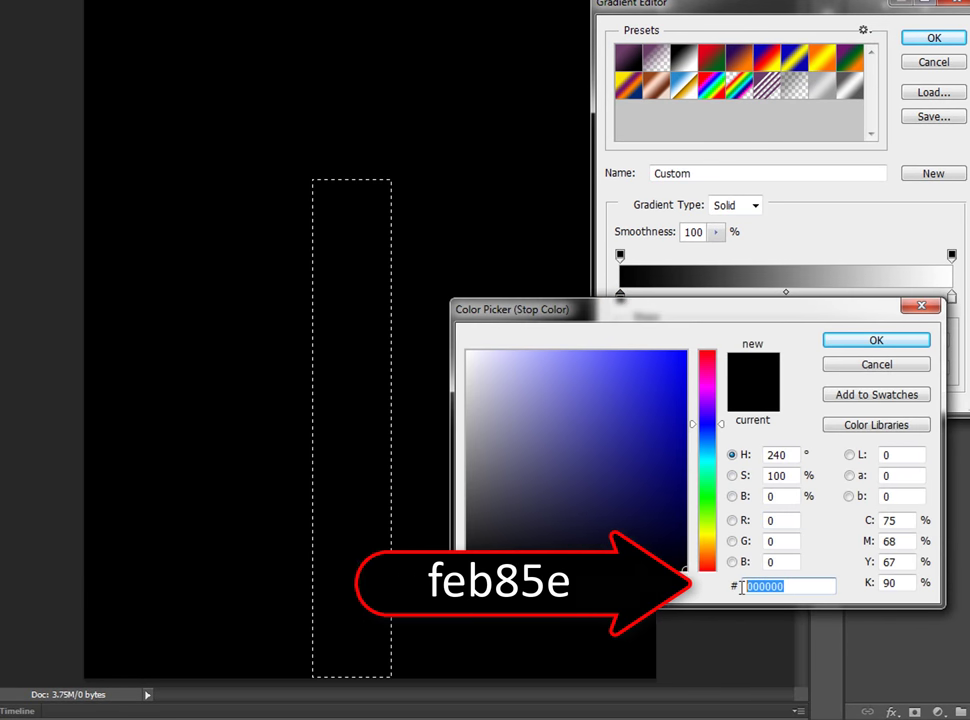
{"action": "type", "text": "feb85e"}
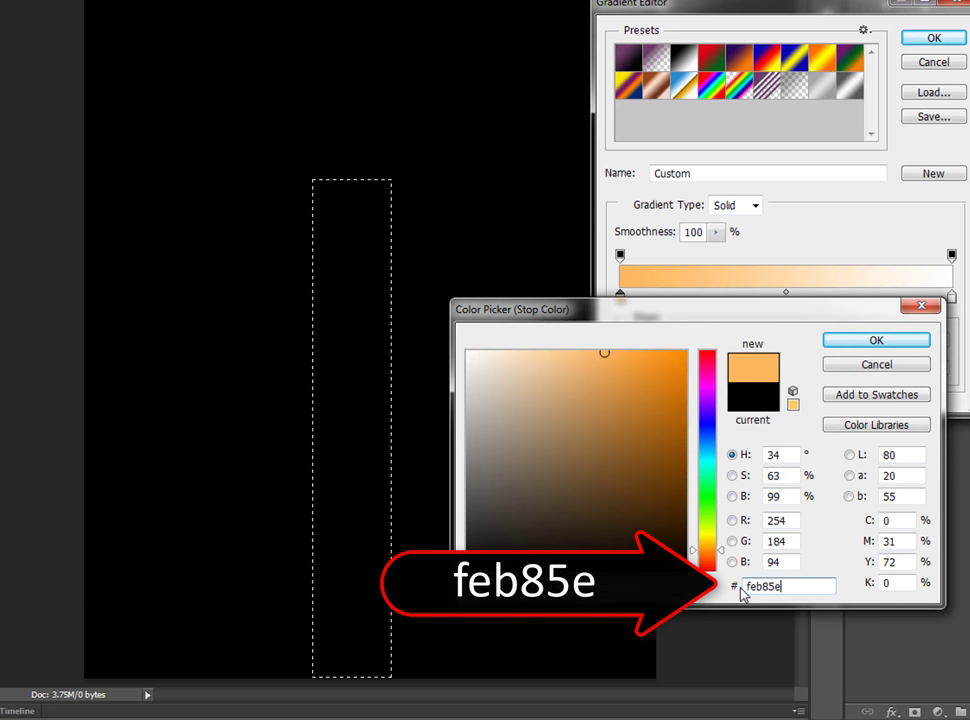
{"action": "left_click", "coordinate": [862, 341]}
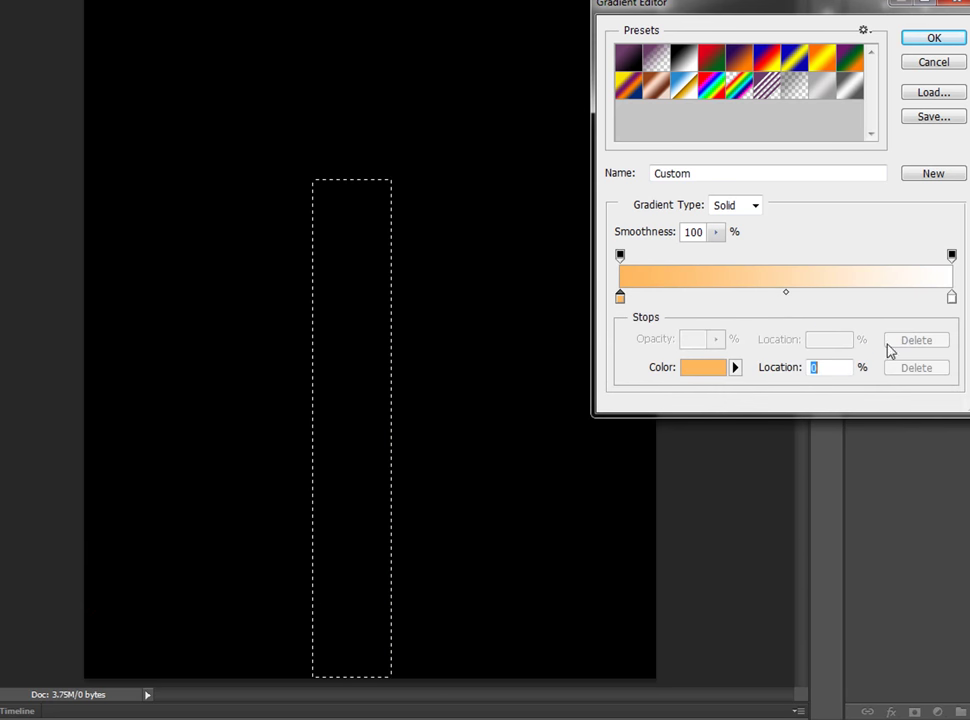
{"action": "double_click", "coordinate": [951, 297]}
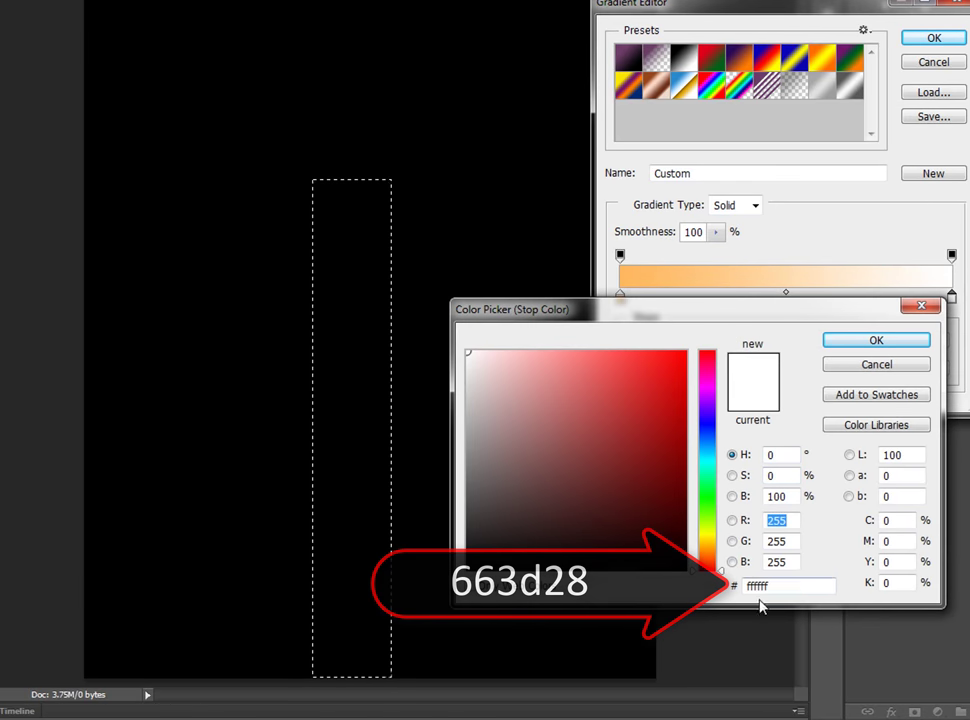
{"action": "left_click_drag", "start_coordinate": [777, 587], "coordinate": [745, 586]}
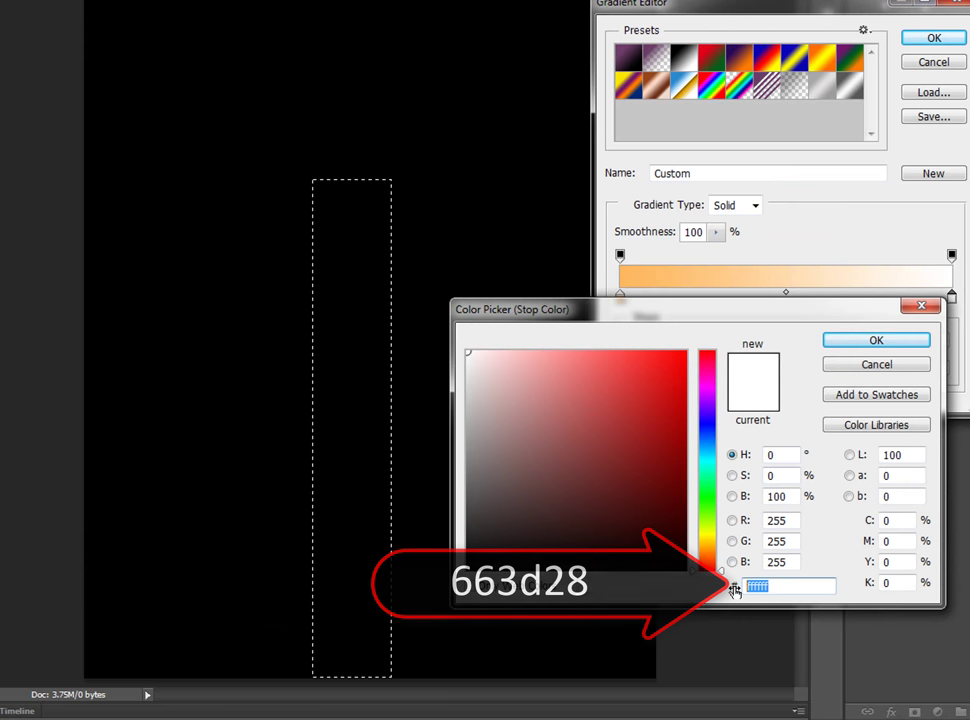
{"action": "type", "text": "663d28"}
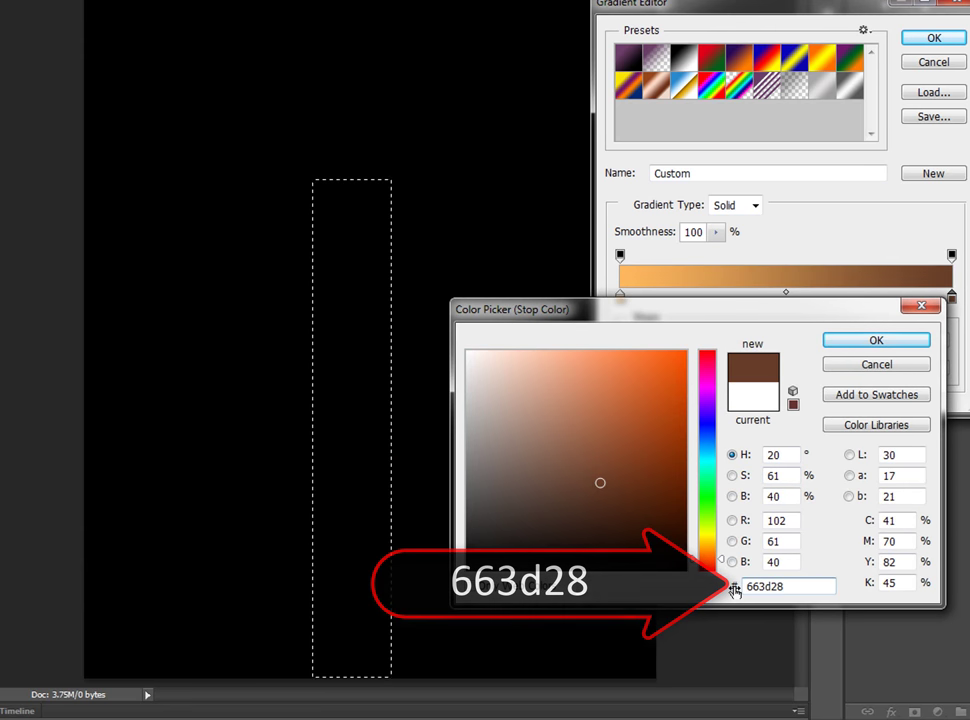
{"action": "left_click", "coordinate": [895, 343]}
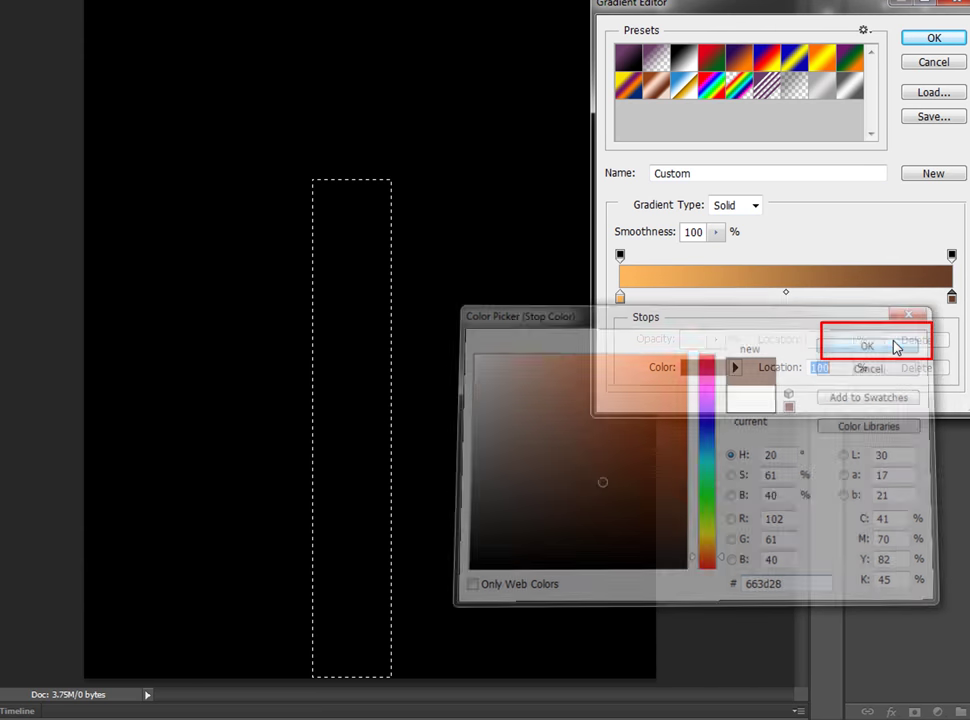
{"action": "left_click", "coordinate": [930, 40]}
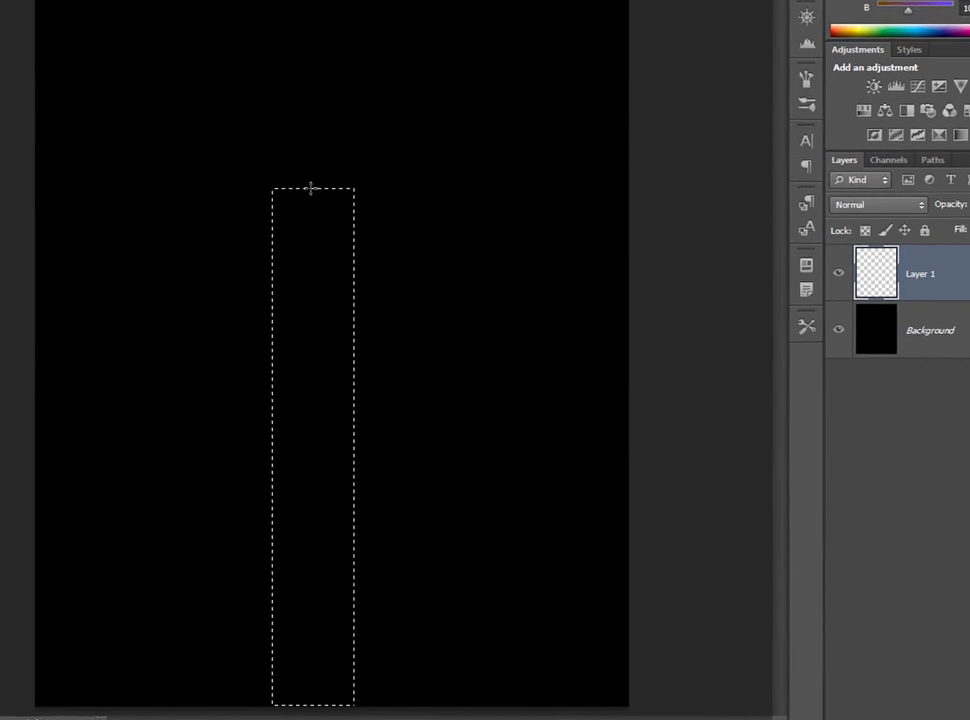
Fill the strip with the gradient from top to bottom, then deselect
{"action": "left_click_drag", "start_coordinate": [370, 261], "coordinate": [360, 587]}
{"action": "left_click_drag", "start_coordinate": [259, 582], "coordinate": [276, 714]}
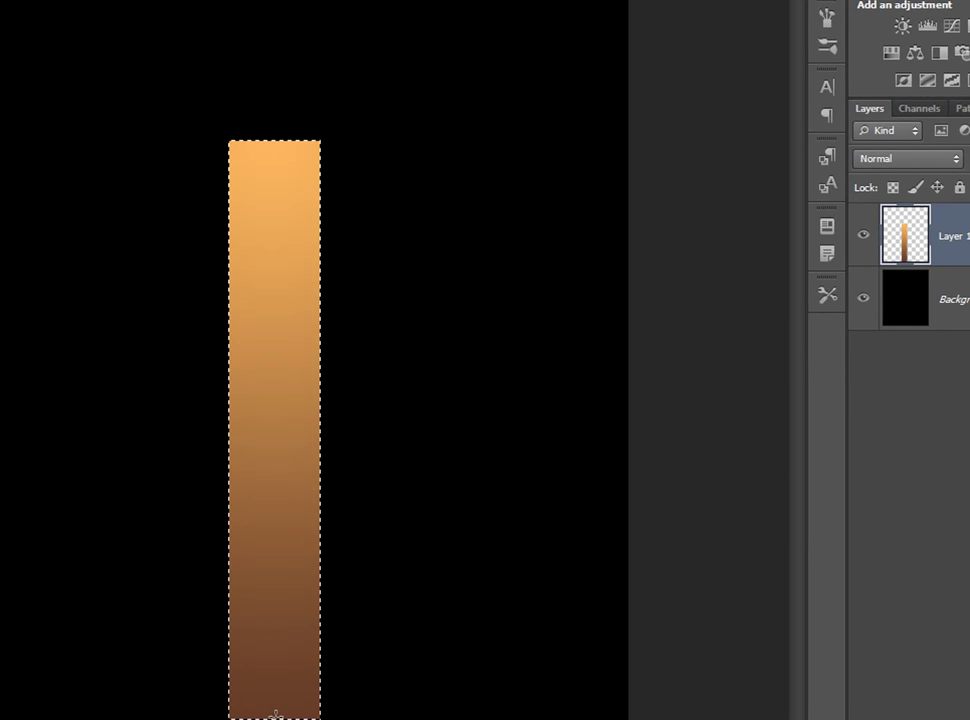
{"action": "key", "text": "ctrl+d"}
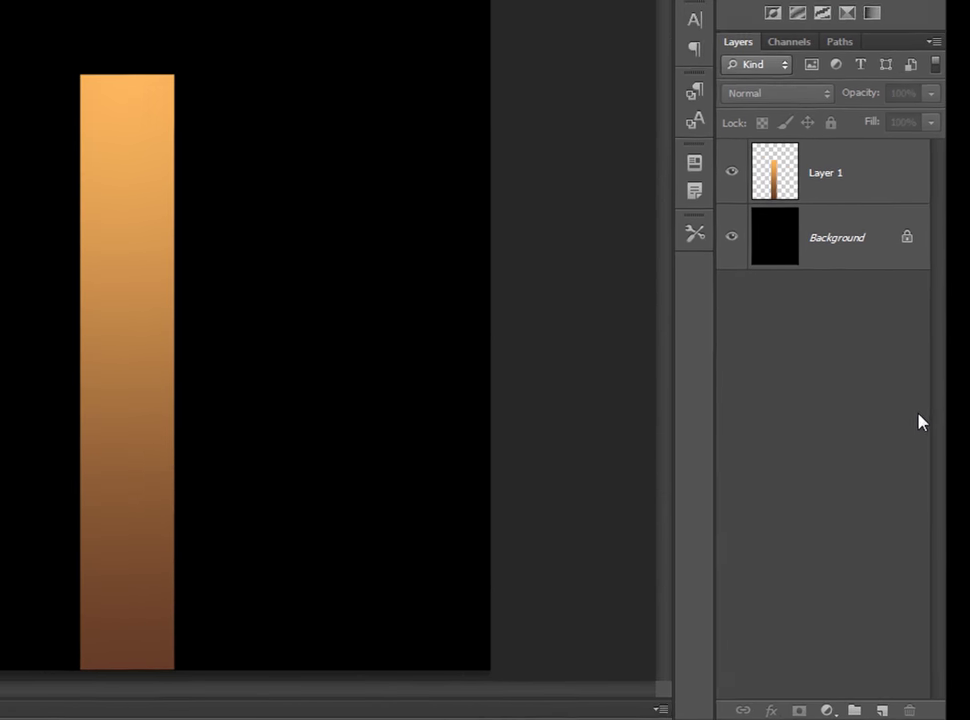
On a new Layer 2 at 200% zoom, select an oval across the candle's top edge
{"action": "left_click", "coordinate": [878, 710]}
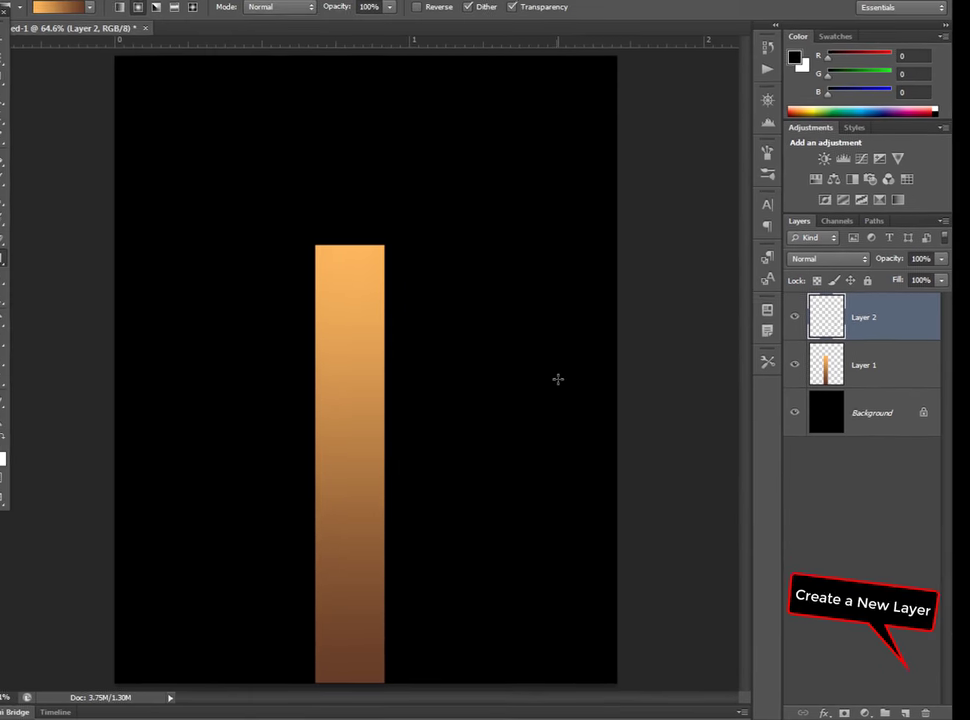
{"action": "key", "text": "ctrl+plus"}
{"action": "key", "text": "ctrl+plus"}
{"action": "key", "text": "ctrl+plus"}
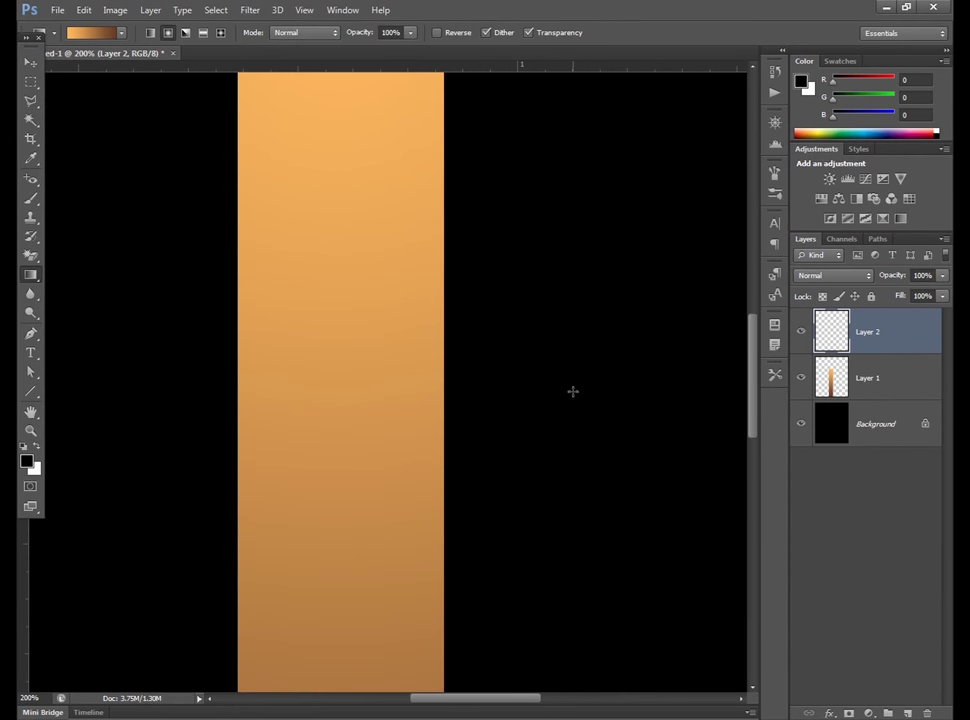
{"action": "left_click_drag", "start_coordinate": [314, 195], "coordinate": [357, 489]}
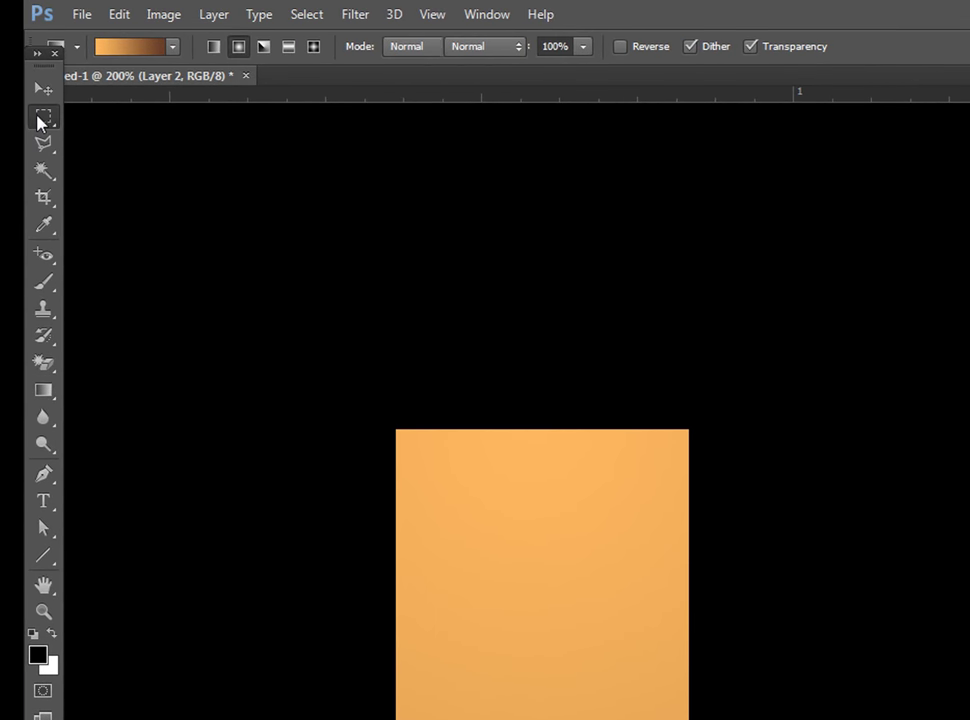
{"action": "left_click", "coordinate": [40, 120]}
{"action": "left_click", "coordinate": [155, 133]}
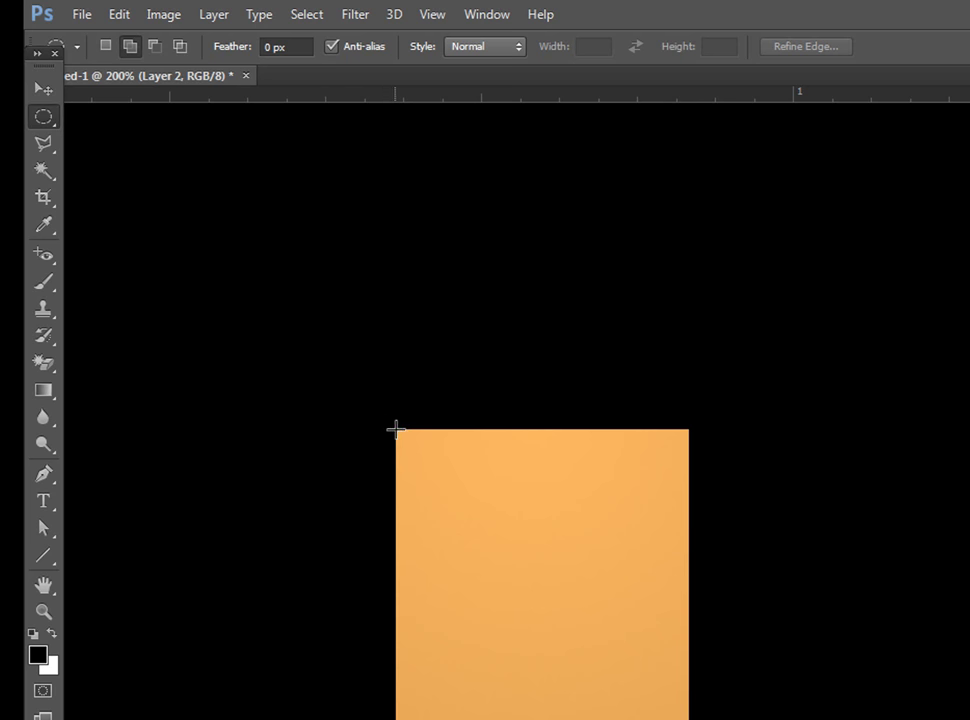
{"action": "left_click_drag", "start_coordinate": [396, 428], "coordinate": [688, 507]}
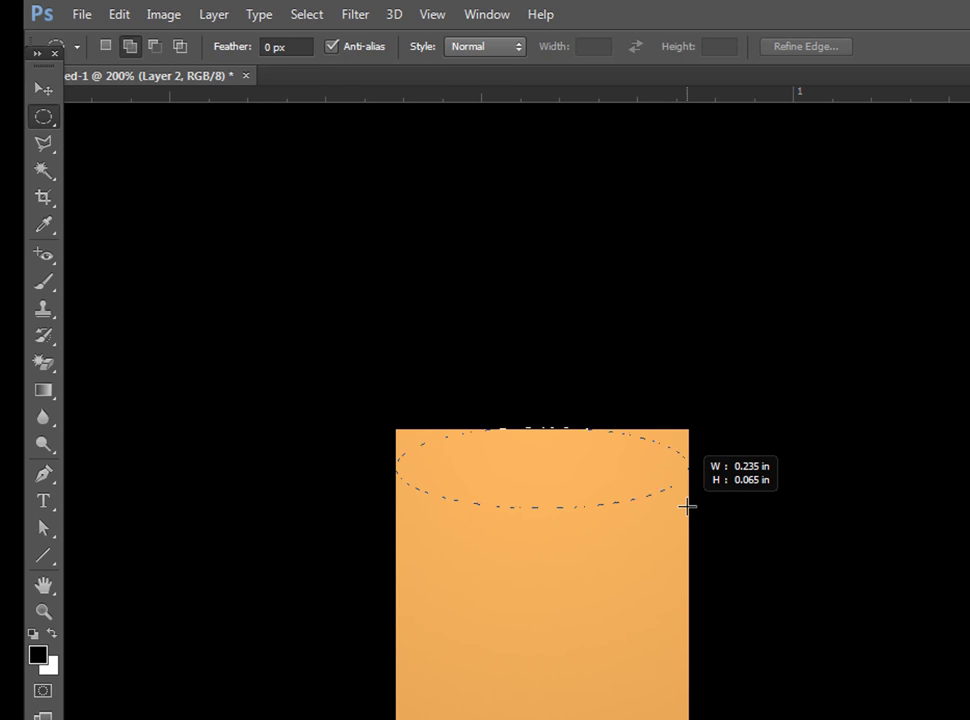
Shade the oval with the gradient and move it slightly down onto the candle top
{"action": "key", "text": "g"}
{"action": "left_click_drag", "start_coordinate": [540, 430], "coordinate": [540, 505]}
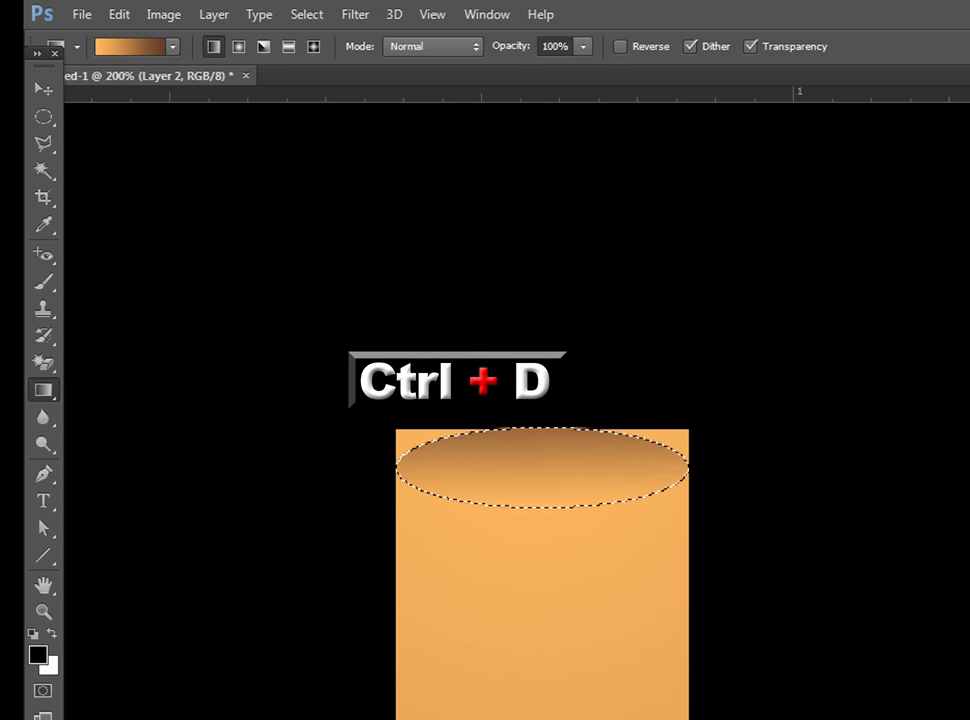
{"action": "key", "text": "ctrl+d"}
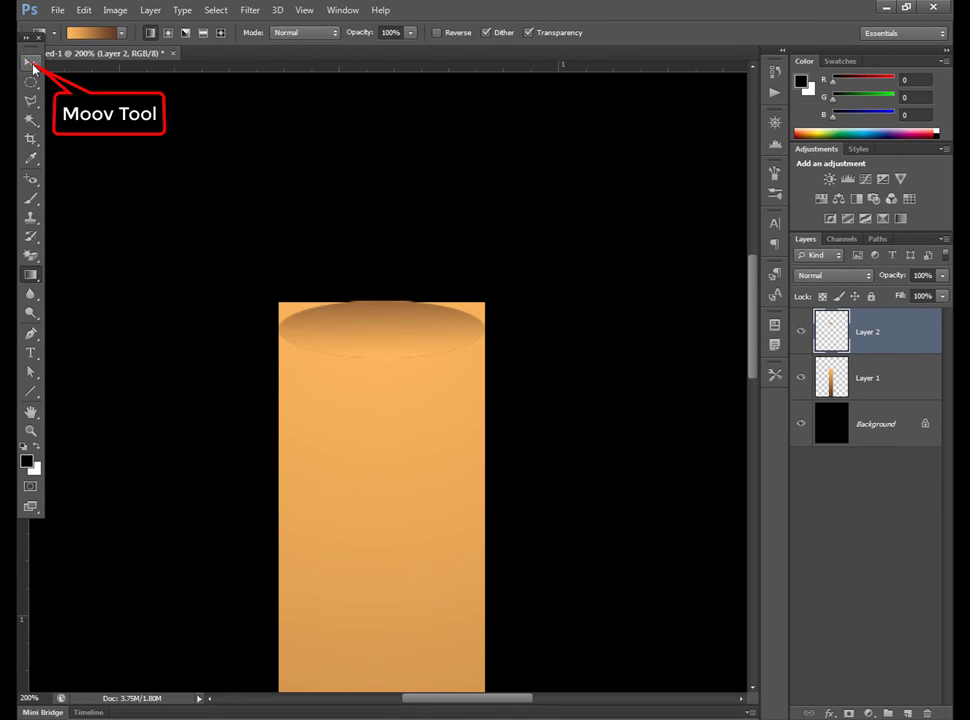
{"action": "left_click", "coordinate": [30, 63]}
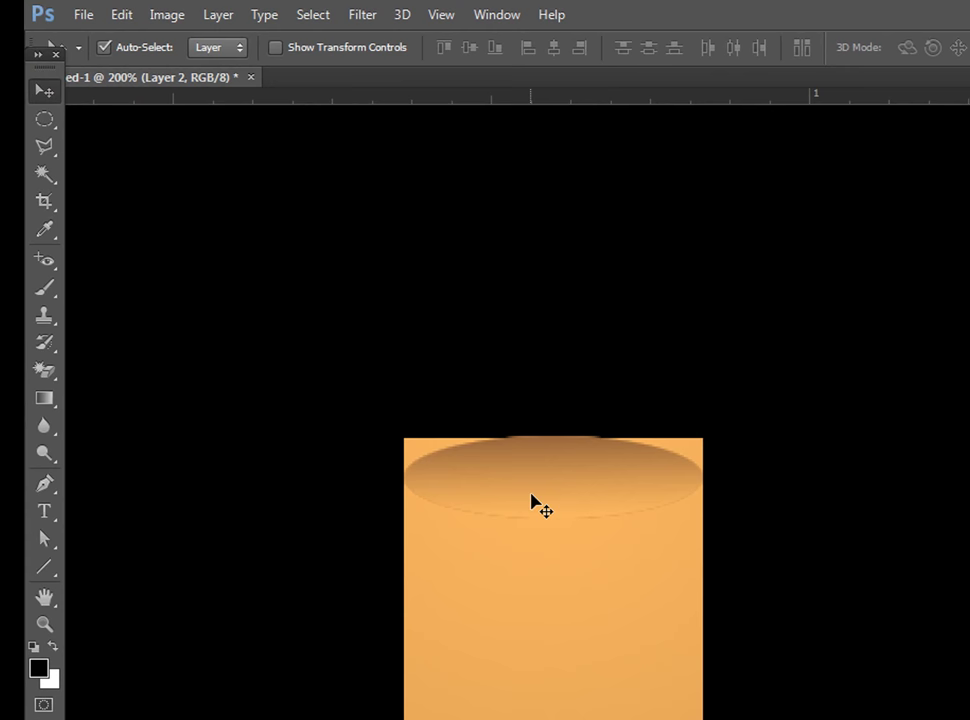
{"action": "left_click_drag", "start_coordinate": [531, 498], "coordinate": [366, 322]}
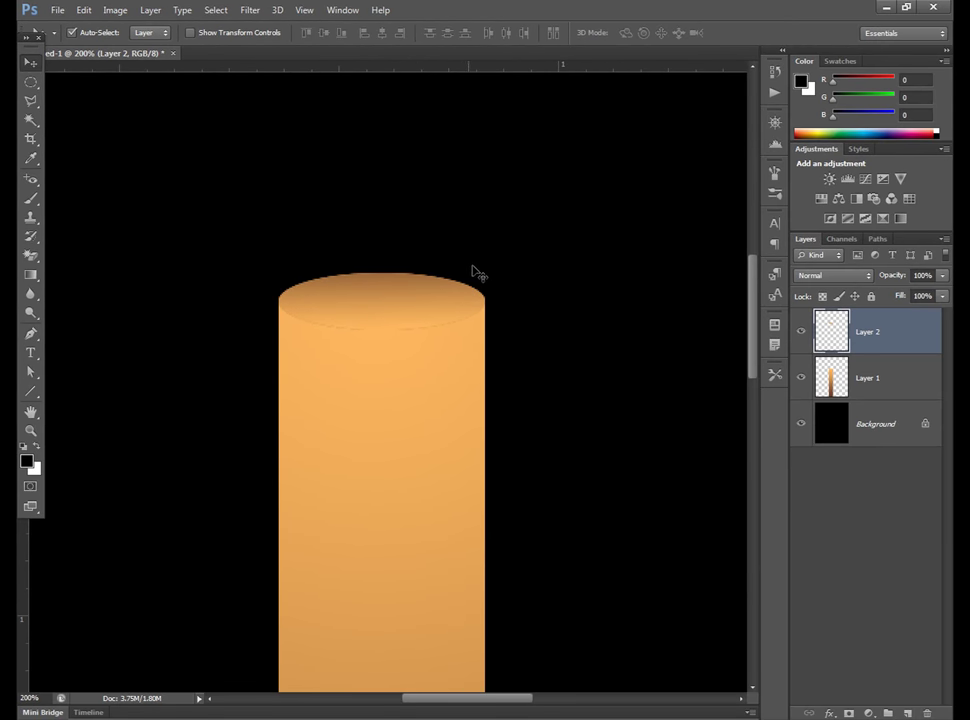
Give Layer 2 an Outer Glow in the sampled candle orange at about 38% opacity
{"action": "double_click", "coordinate": [917, 332]}
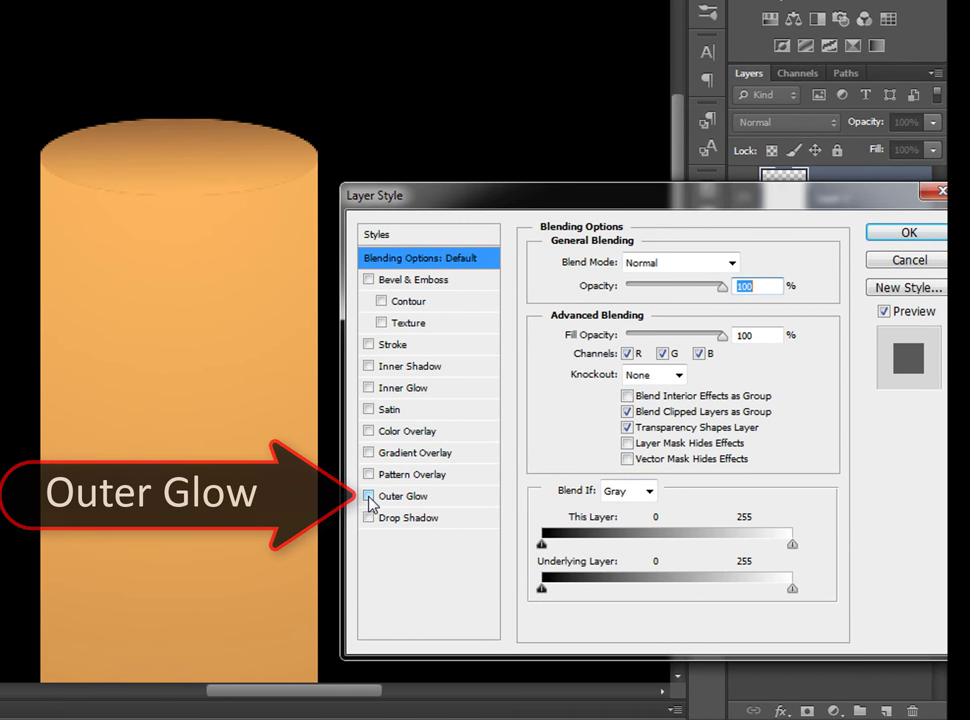
{"action": "left_click", "coordinate": [368, 497]}
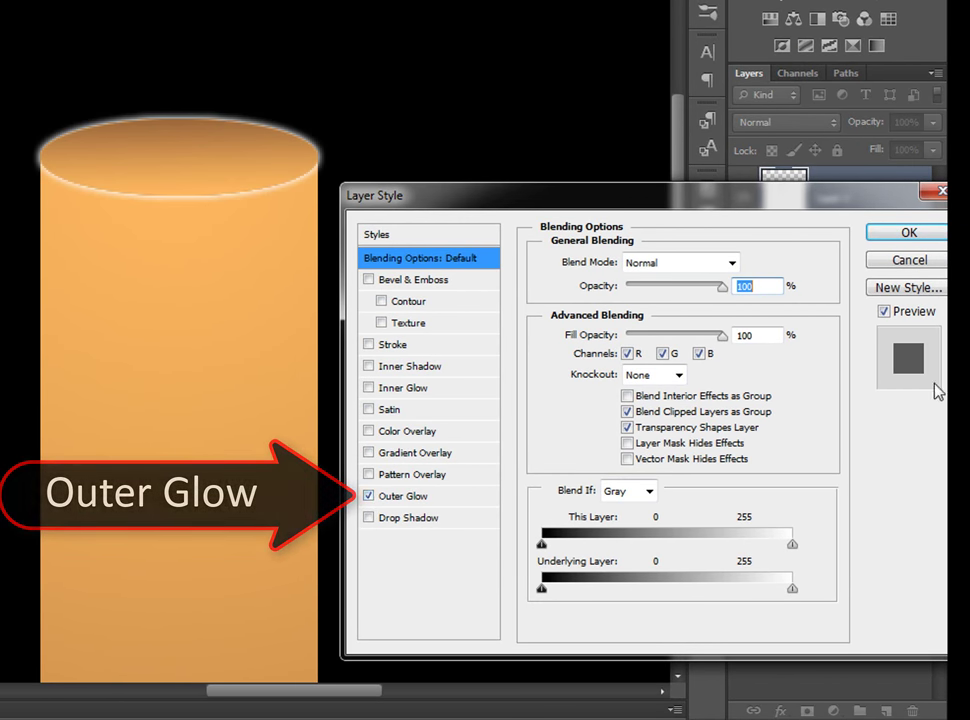
{"action": "left_click", "coordinate": [908, 233]}
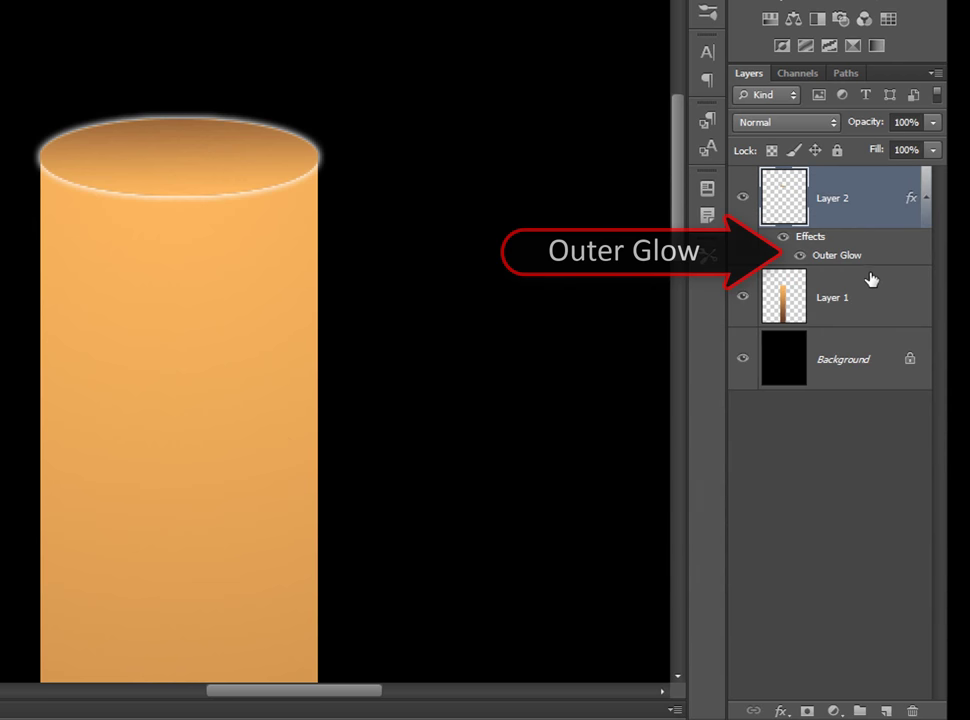
{"action": "double_click", "coordinate": [845, 257]}
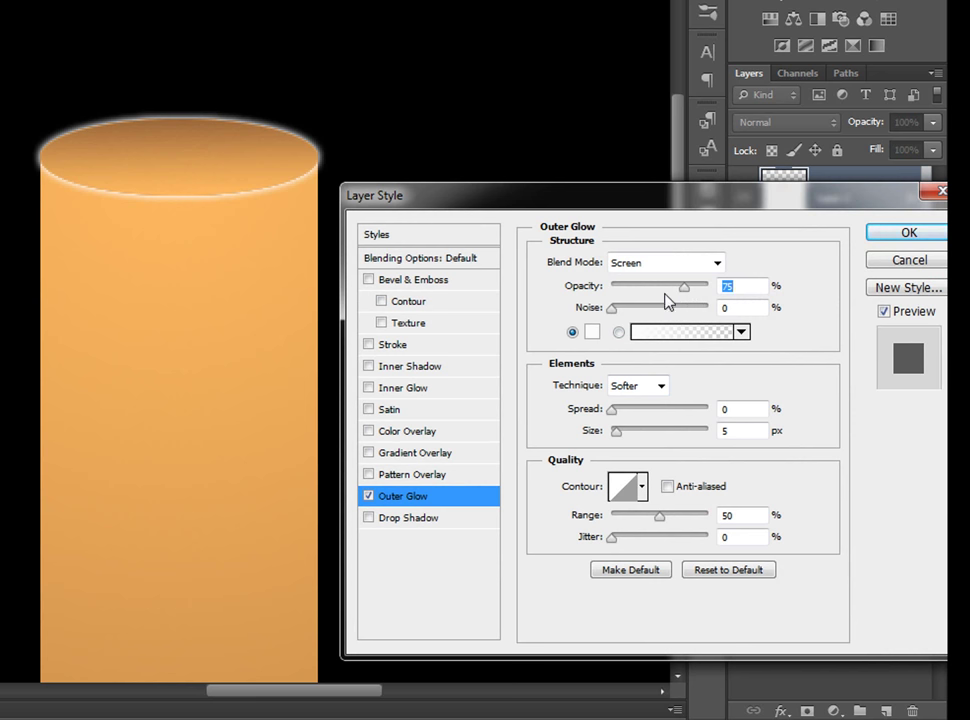
{"action": "left_click", "coordinate": [589, 333]}
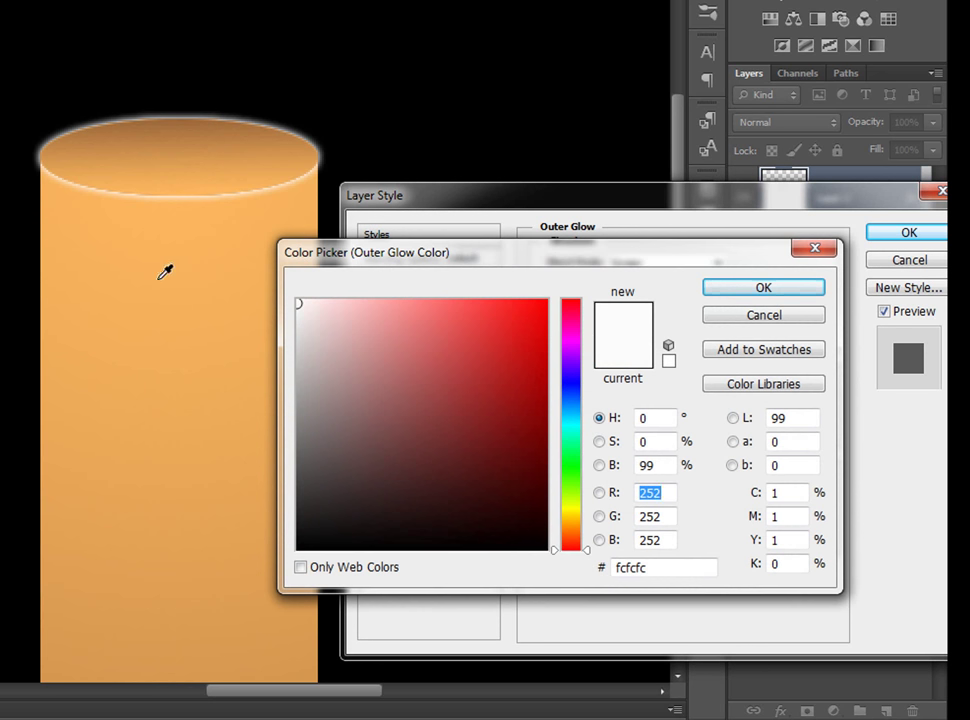
{"action": "left_click", "coordinate": [124, 214]}
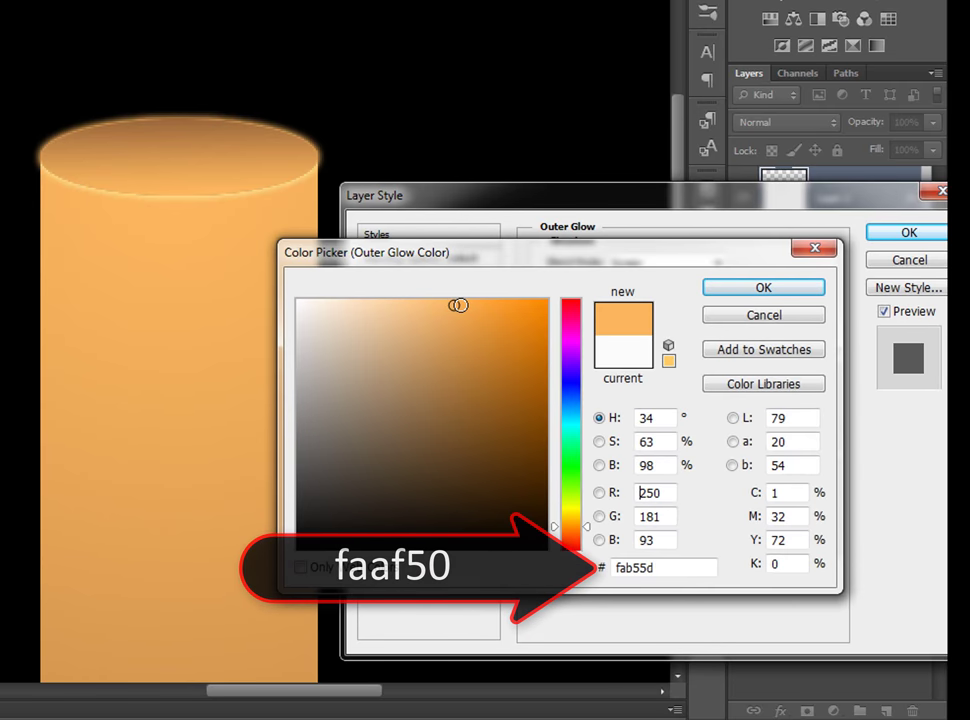
{"action": "left_click", "coordinate": [732, 288]}
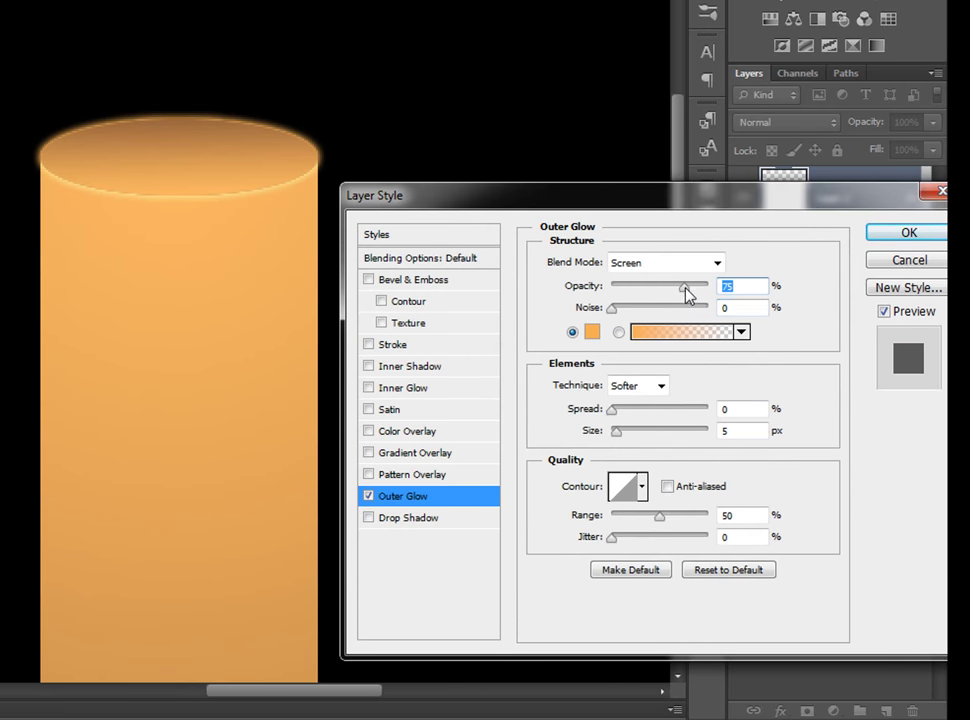
{"action": "left_click_drag", "start_coordinate": [685, 287], "coordinate": [641, 287]}
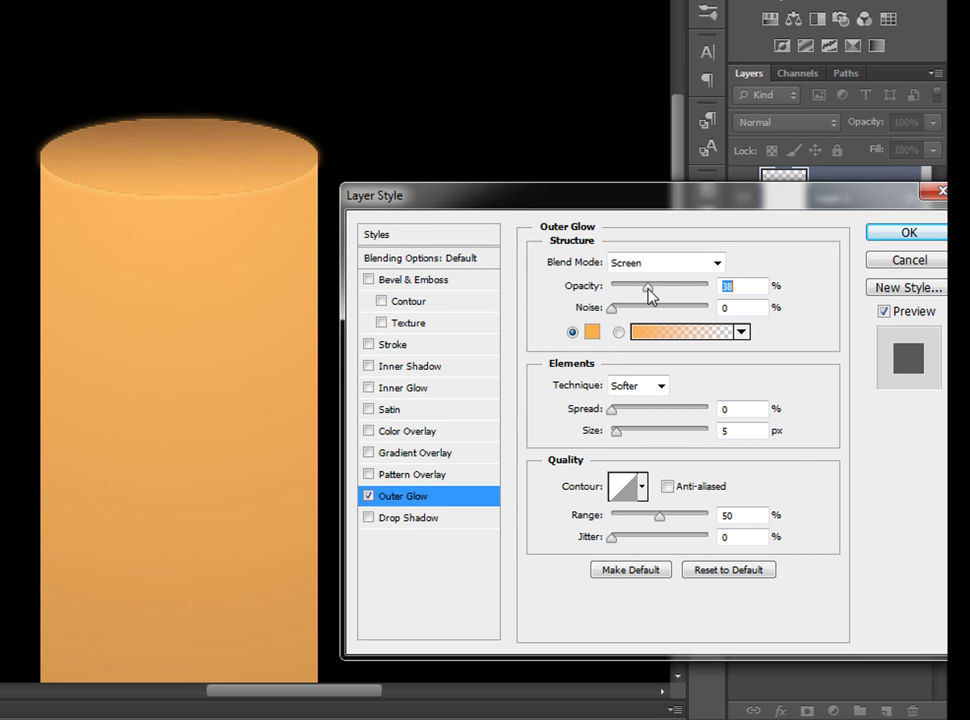
{"action": "left_click", "coordinate": [886, 238]}
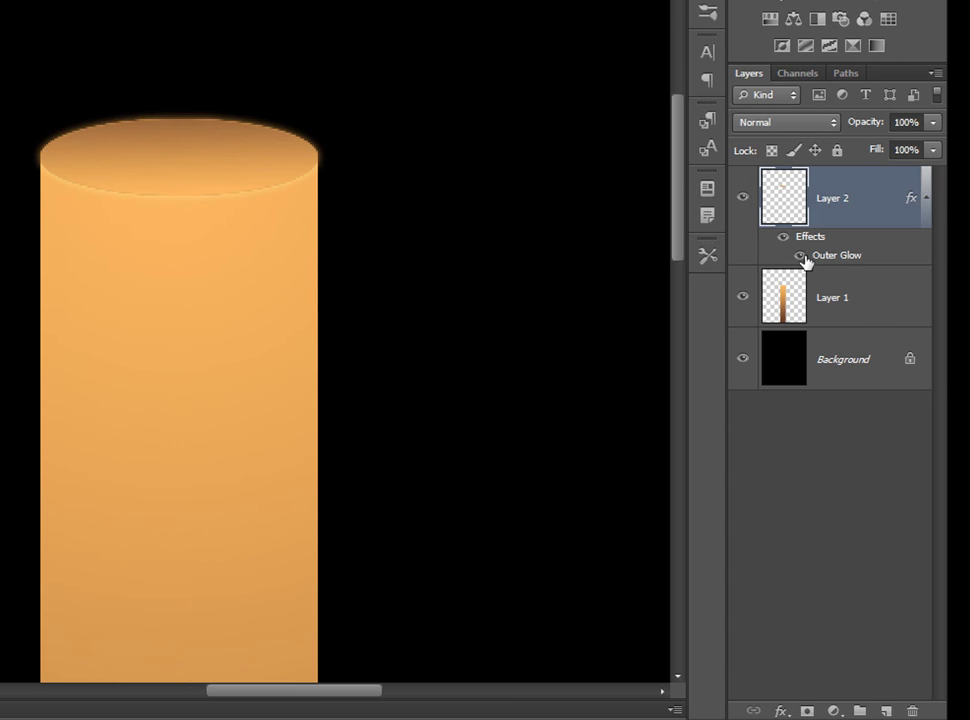
{"action": "key", "text": "ctrl+j"}
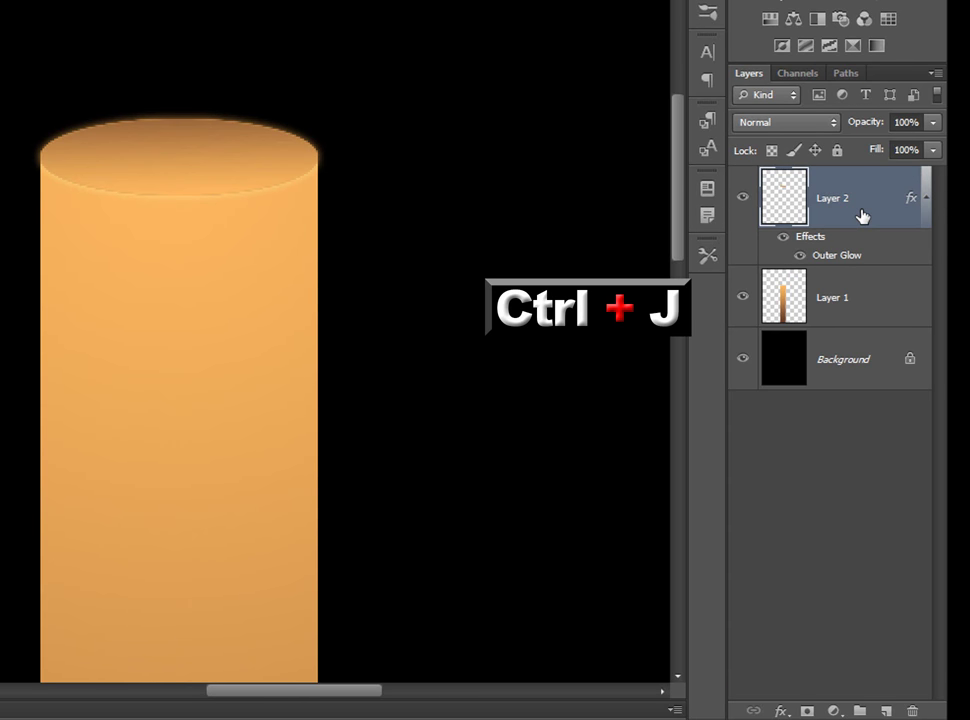
Duplicate Layer 2, remove the copy's glow, and scale it into a small centred oval
{"action": "key", "text": "ctrl+j"}
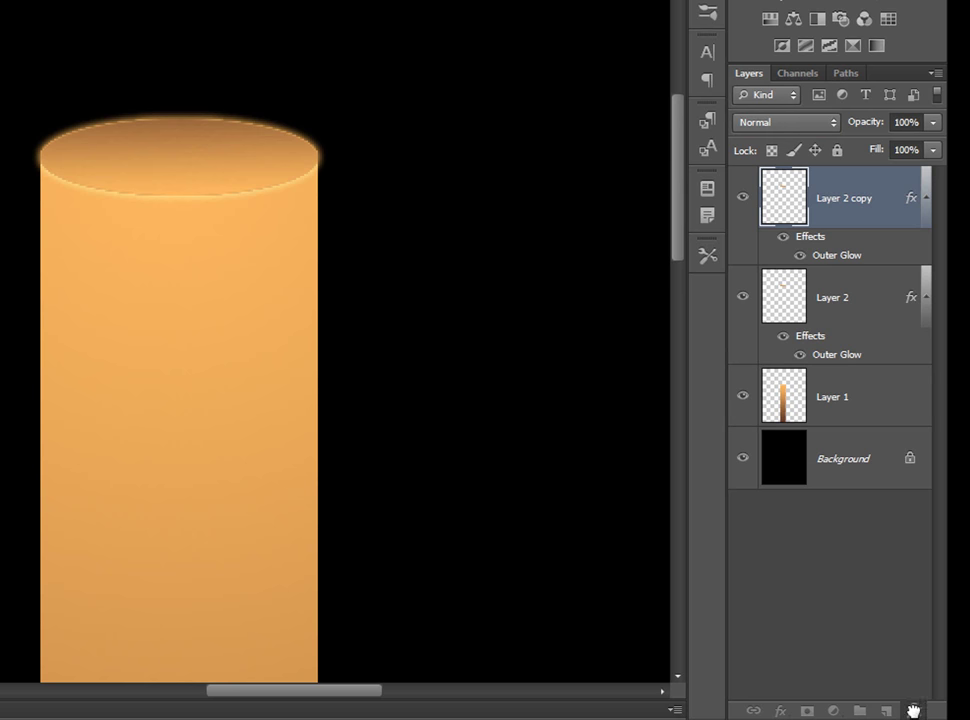
{"action": "left_click_drag", "start_coordinate": [913, 710], "coordinate": [914, 712]}
{"action": "key", "text": "ctrl+t"}
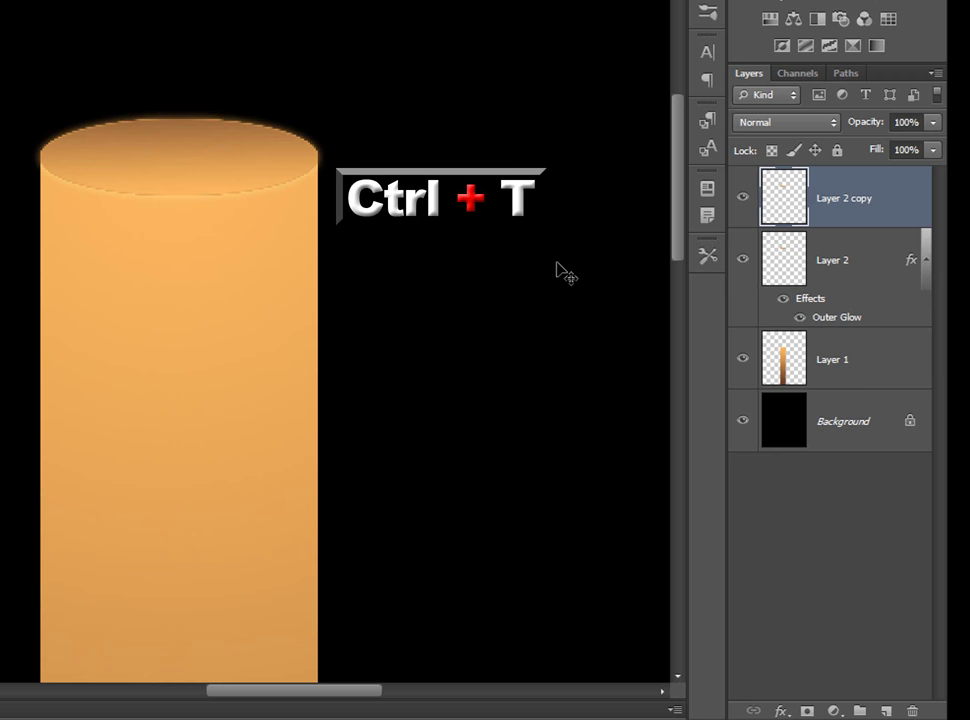
{"action": "key", "text": "ctrl+t"}
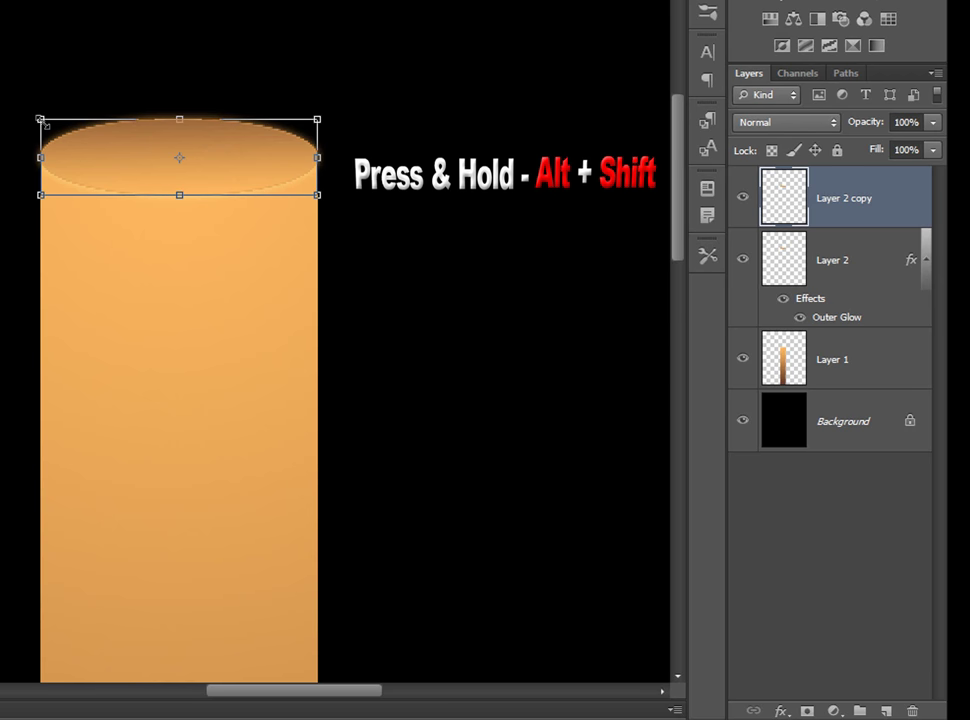
{"action": "left_click_drag", "start_coordinate": [44, 124], "coordinate": [111, 143]}
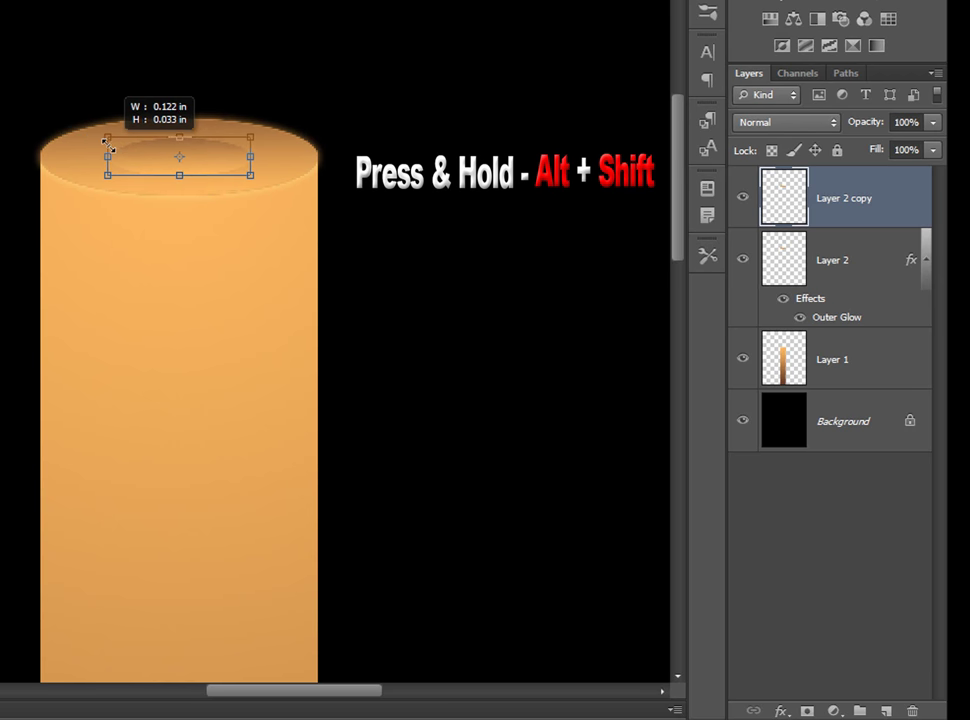
{"action": "key", "text": "Return"}
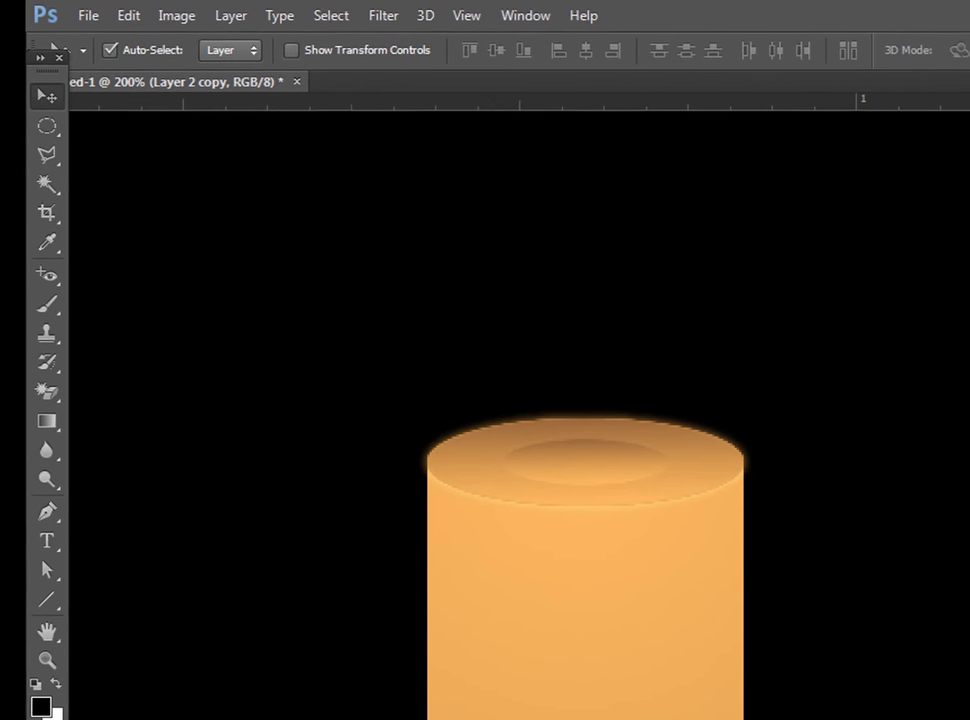
Soften the small oval with a slight Gaussian Blur
{"action": "left_click", "coordinate": [388, 16]}
{"action": "mouse_move", "coordinate": [325, 243]}
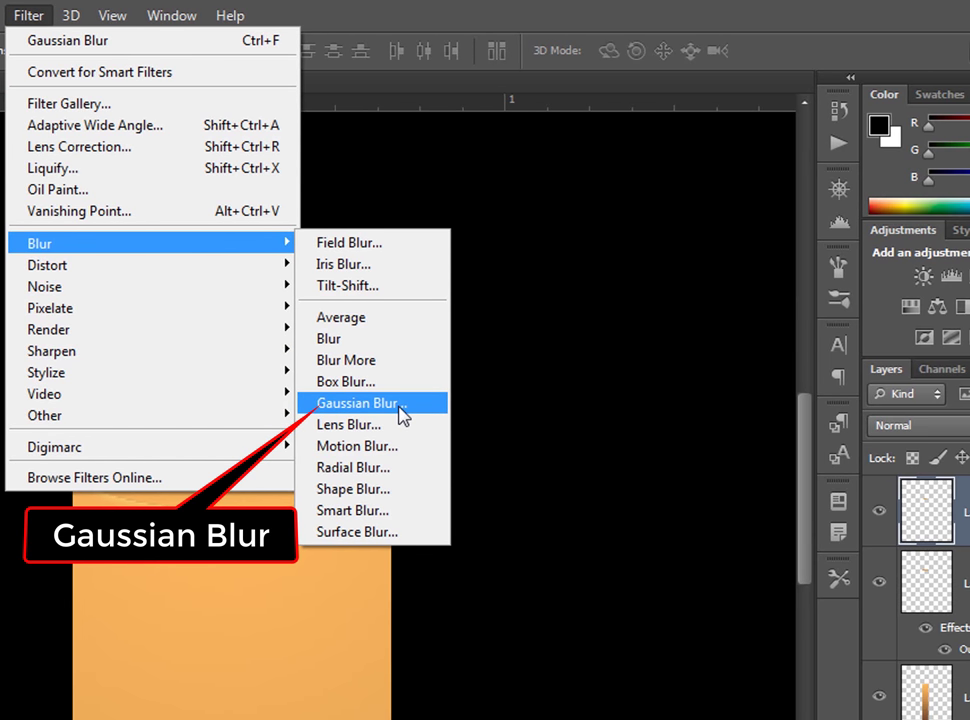
{"action": "left_click", "coordinate": [358, 403]}
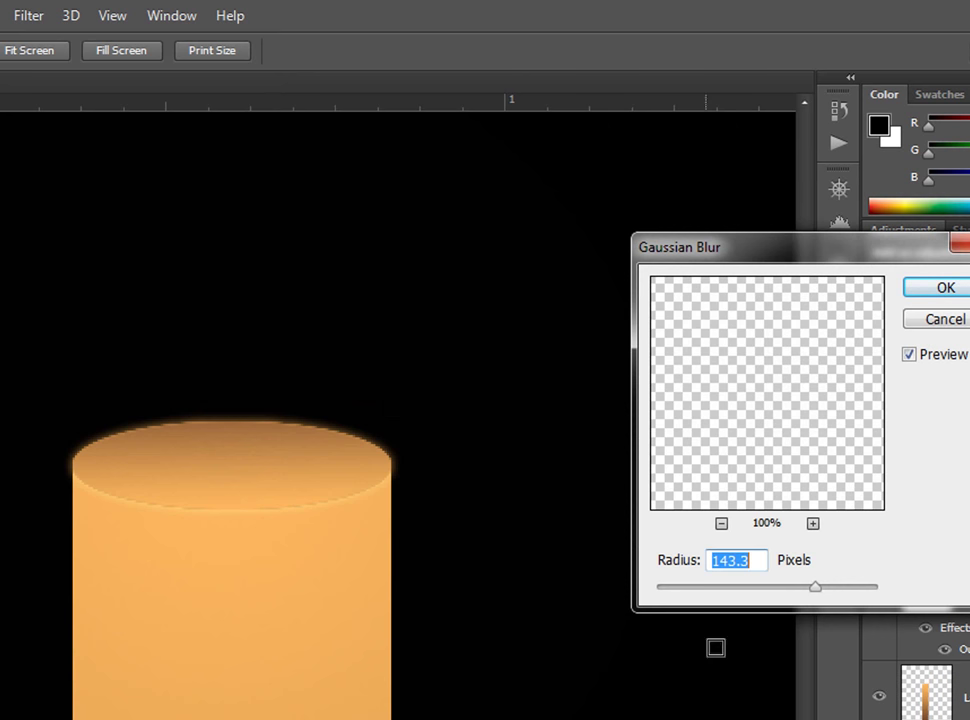
{"action": "left_click_drag", "start_coordinate": [772, 593], "coordinate": [683, 600]}
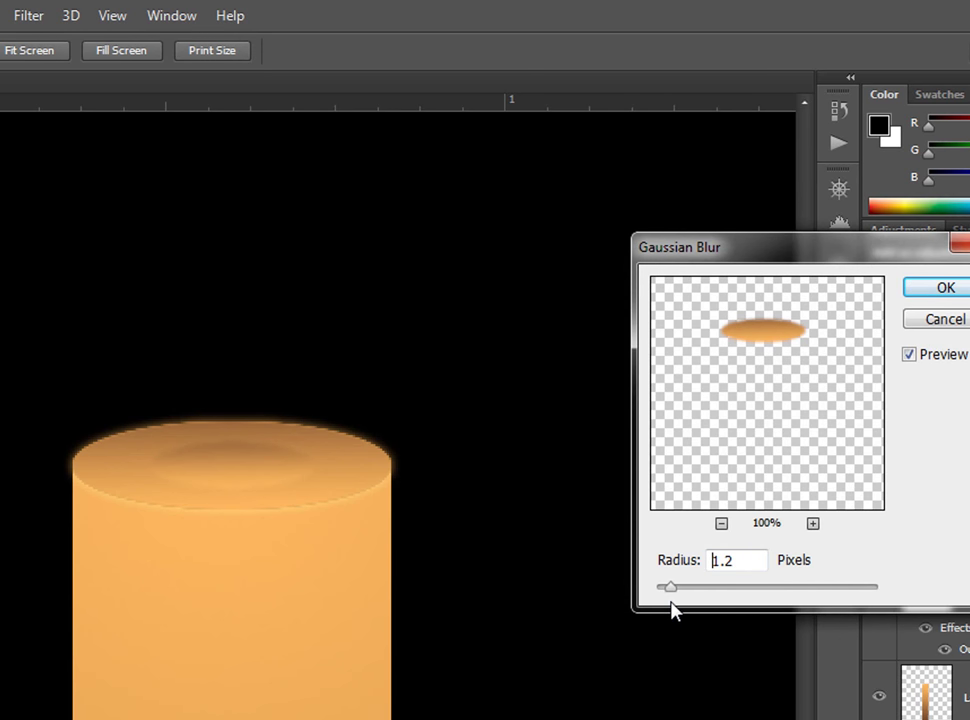
{"action": "left_click", "coordinate": [912, 290]}
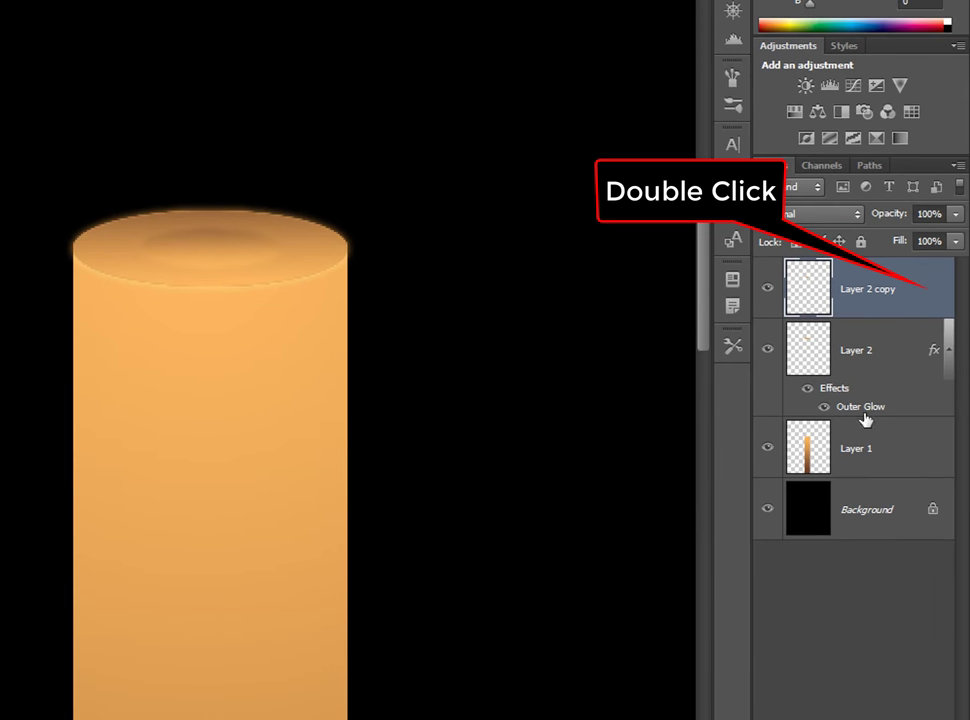
Add an Inner Shadow to Layer 2 copy with opacity set to 12%
{"action": "double_click", "coordinate": [930, 308]}
{"action": "left_click", "coordinate": [397, 455]}
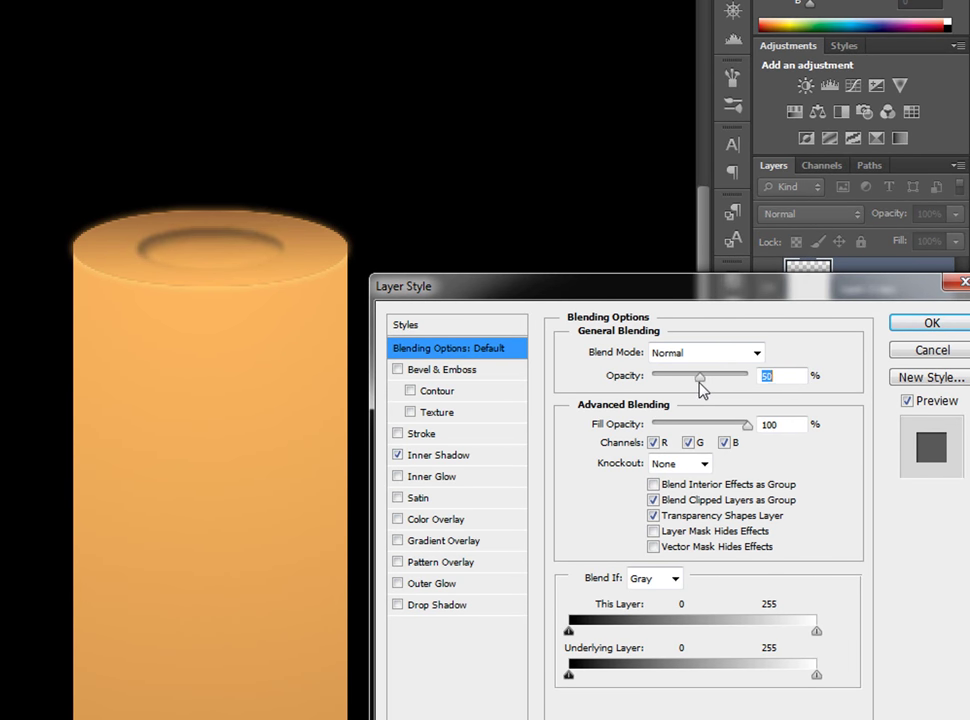
{"action": "left_click_drag", "start_coordinate": [700, 388], "coordinate": [670, 389]}
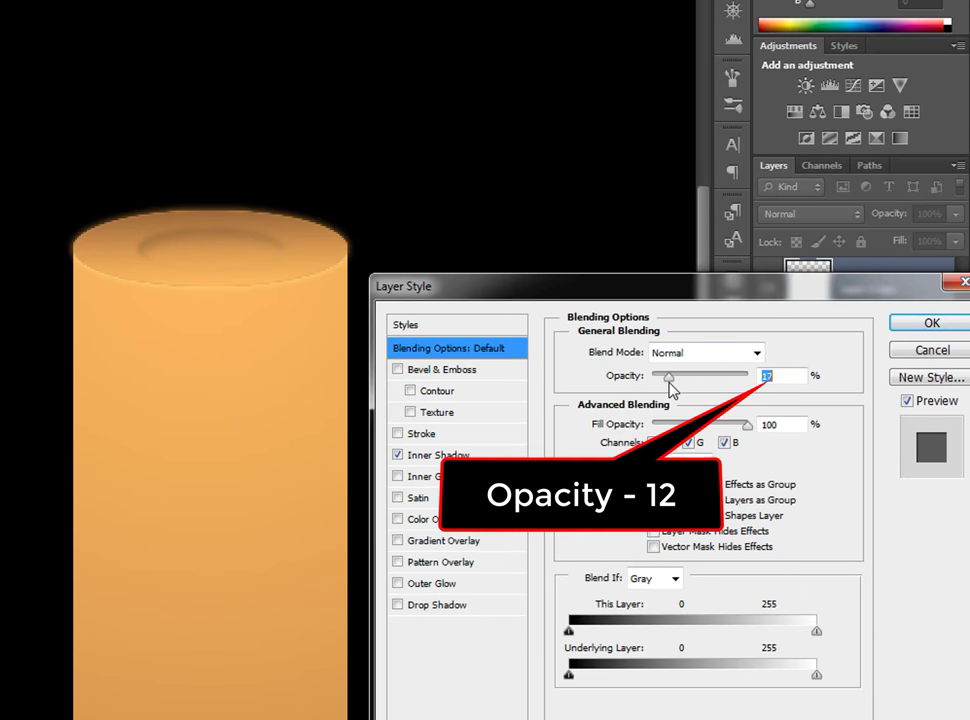
{"action": "key", "text": "Return"}
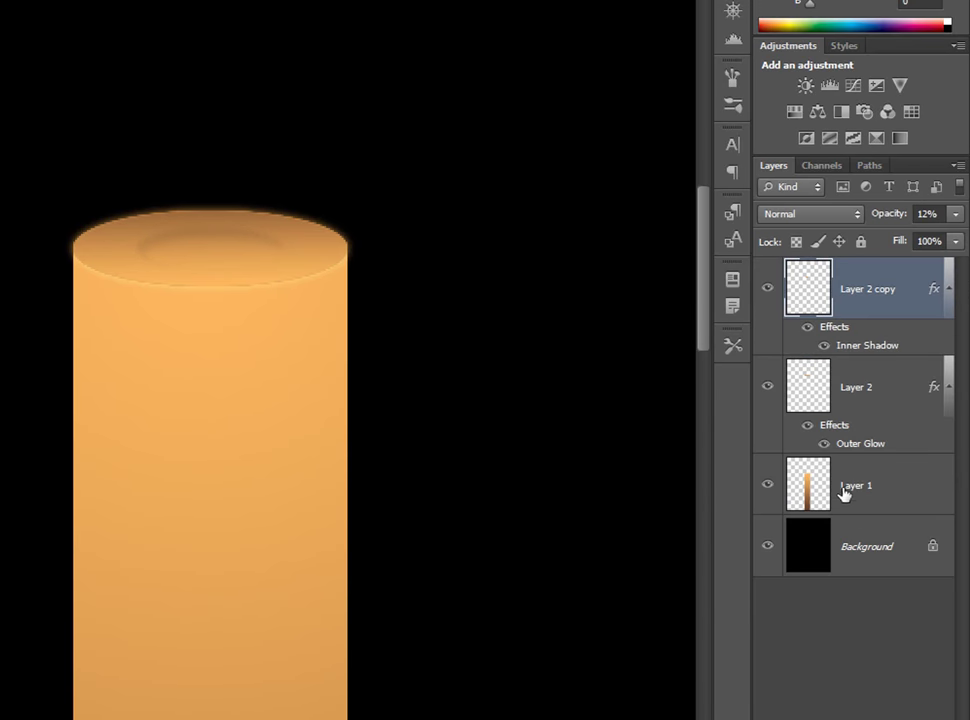
Add a sampled-orange Screen Outer Glow at 75% opacity, size 21 px, keeping the Inner Shadow
{"action": "double_click", "coordinate": [862, 346]}
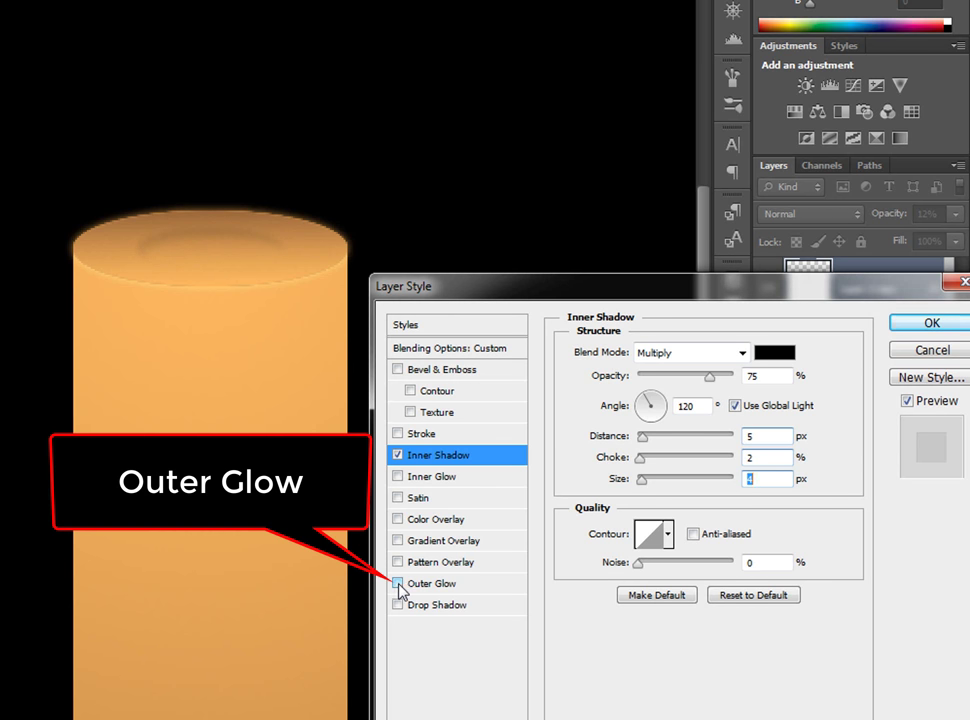
{"action": "left_click", "coordinate": [925, 324]}
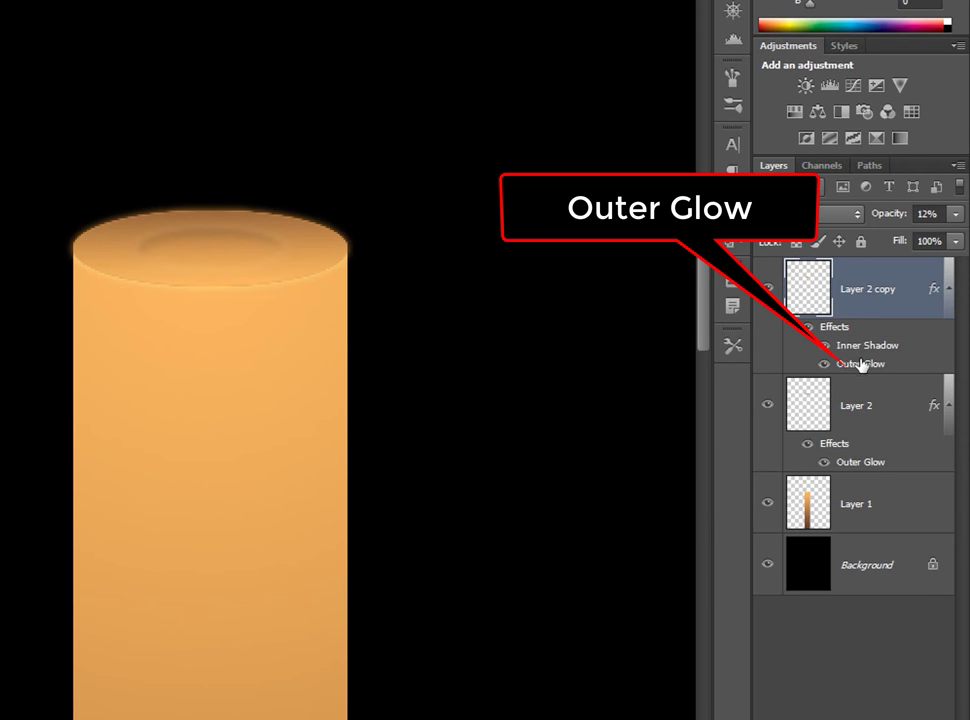
{"action": "double_click", "coordinate": [866, 371]}
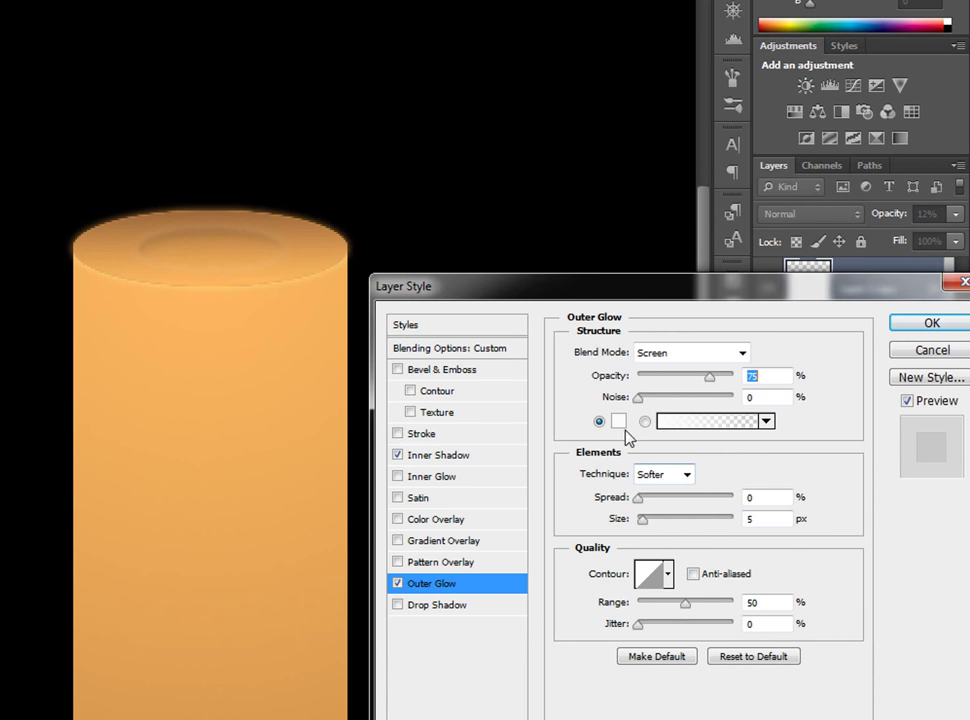
{"action": "left_click", "coordinate": [618, 421]}
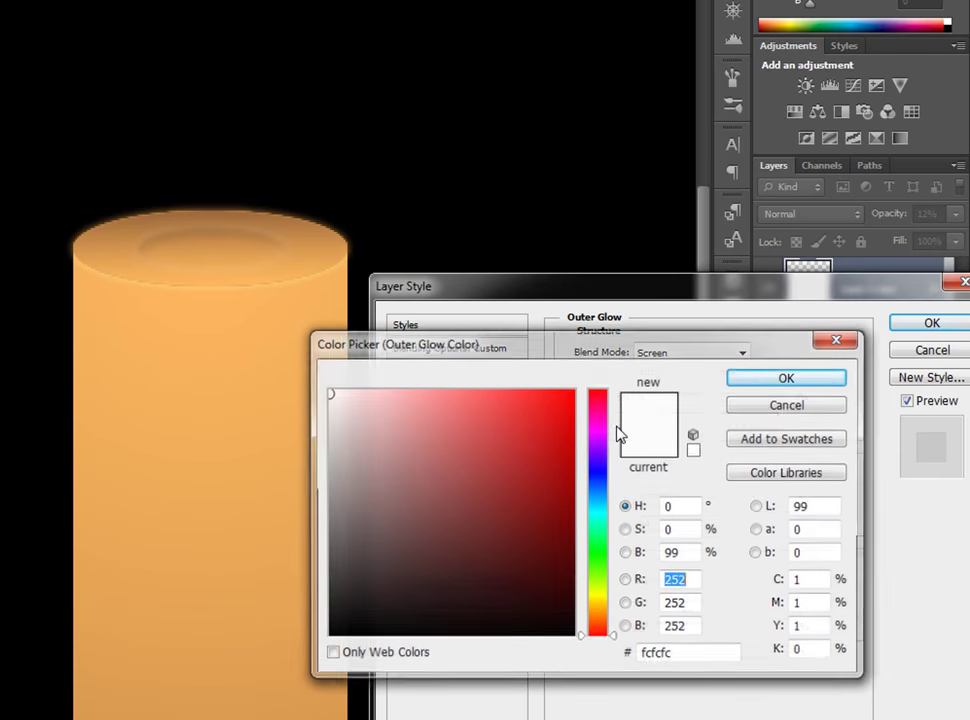
{"action": "left_click", "coordinate": [232, 329]}
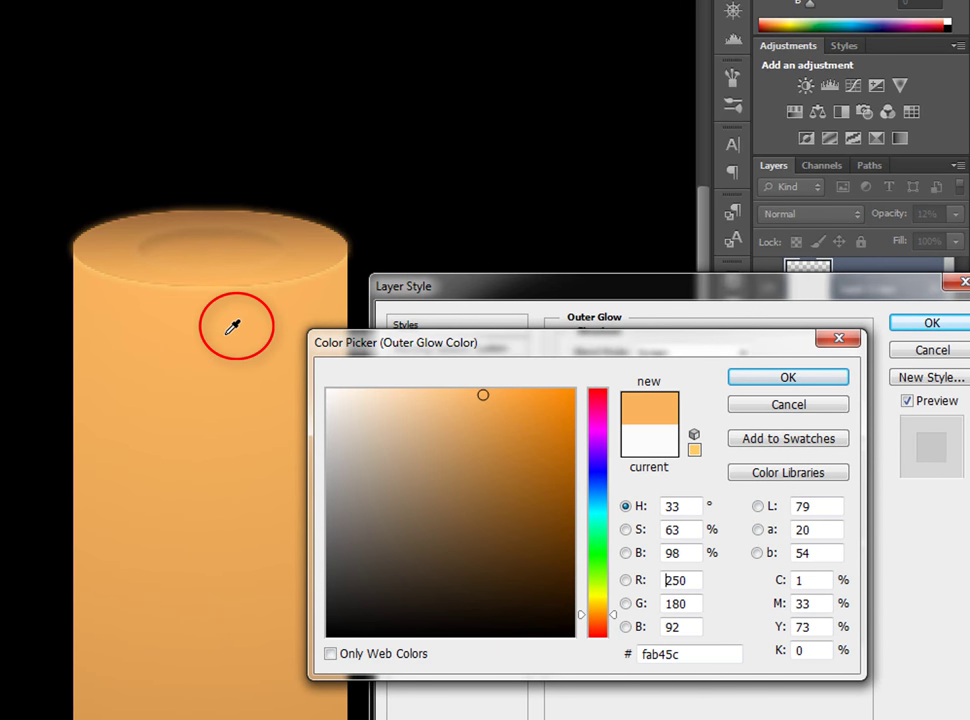
{"action": "left_click", "coordinate": [745, 379]}
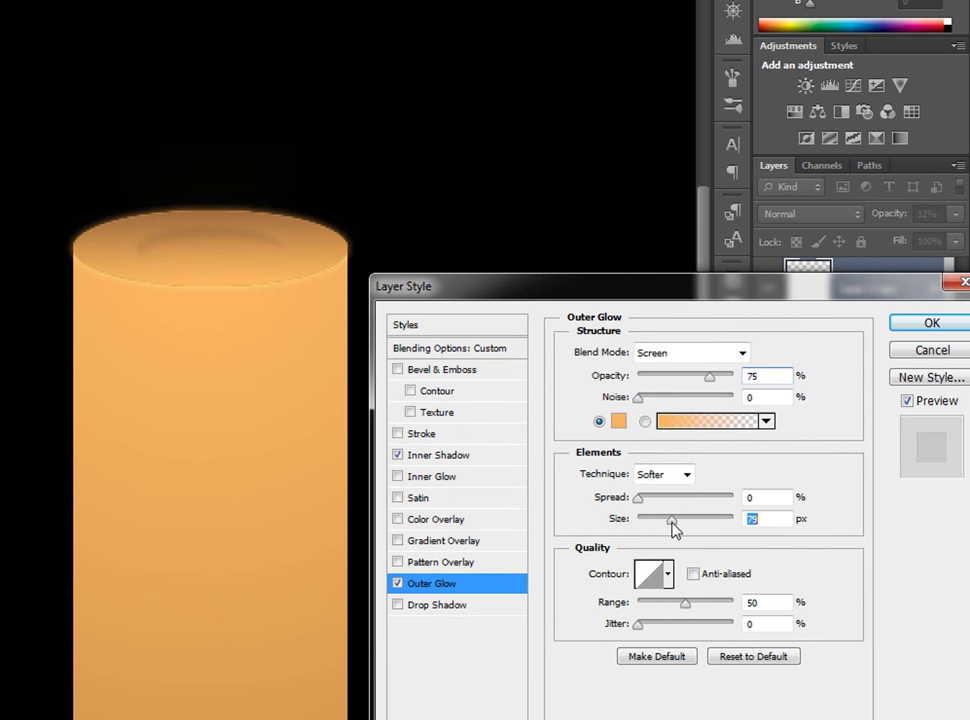
{"action": "left_click_drag", "start_coordinate": [673, 522], "coordinate": [651, 521]}
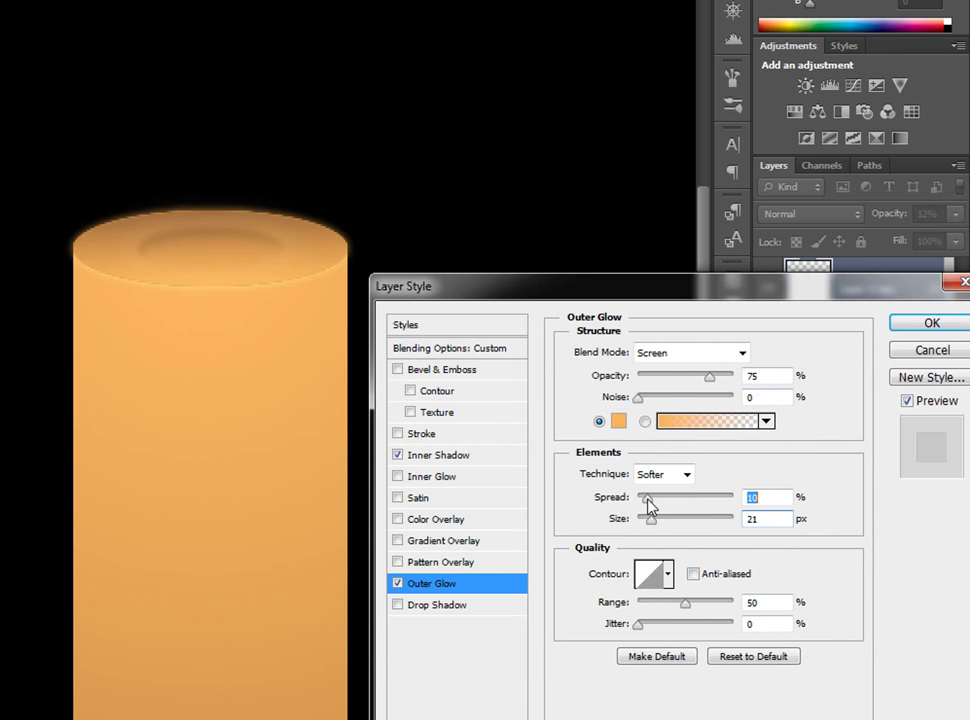
{"action": "left_click", "coordinate": [929, 322]}
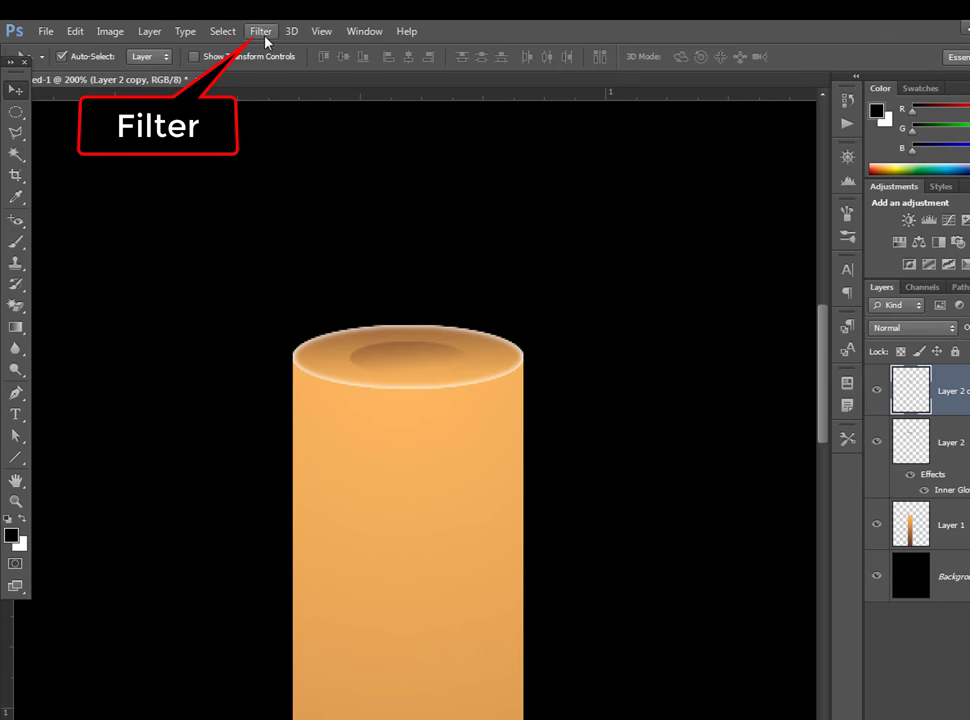
Apply a Gaussian Blur of about 3.9 px radius to the small oval
{"action": "left_click", "coordinate": [265, 38]}
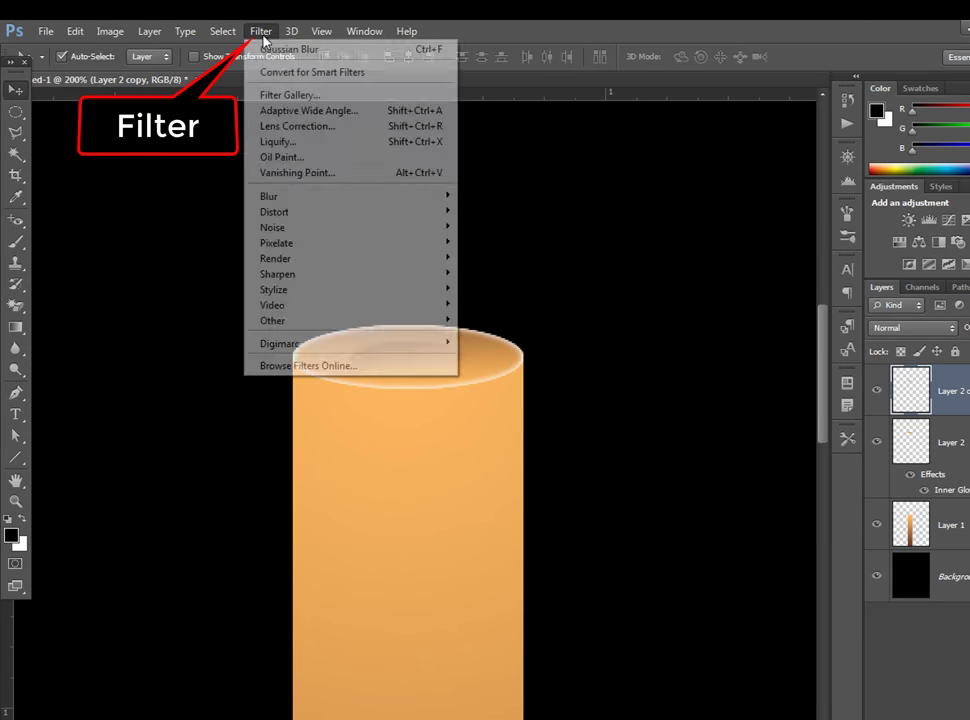
{"action": "mouse_move", "coordinate": [300, 196]}
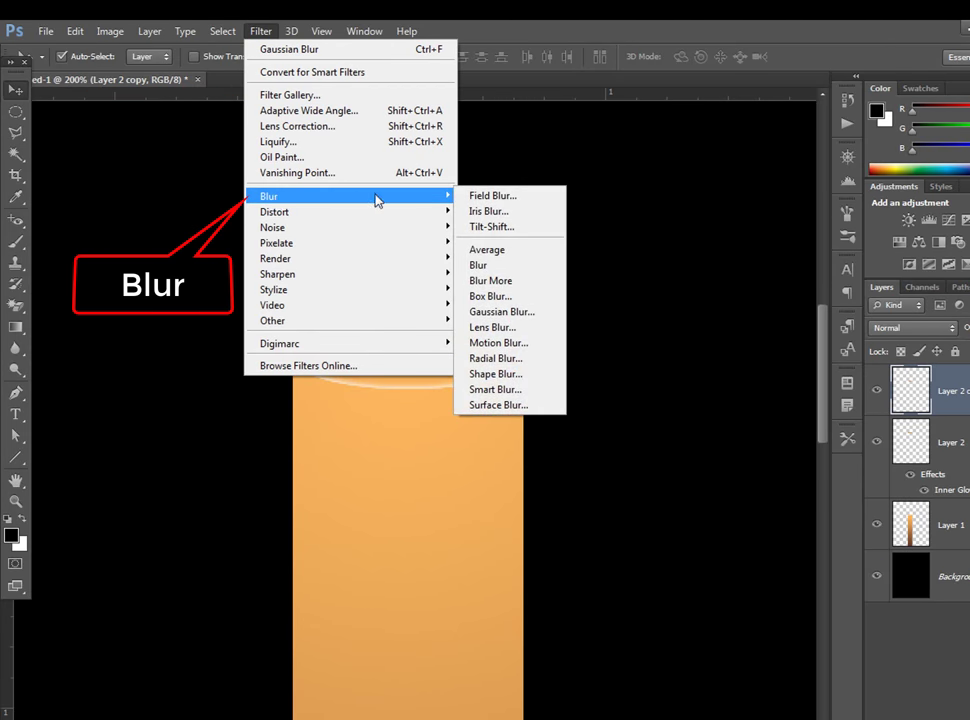
{"action": "left_click", "coordinate": [543, 313]}
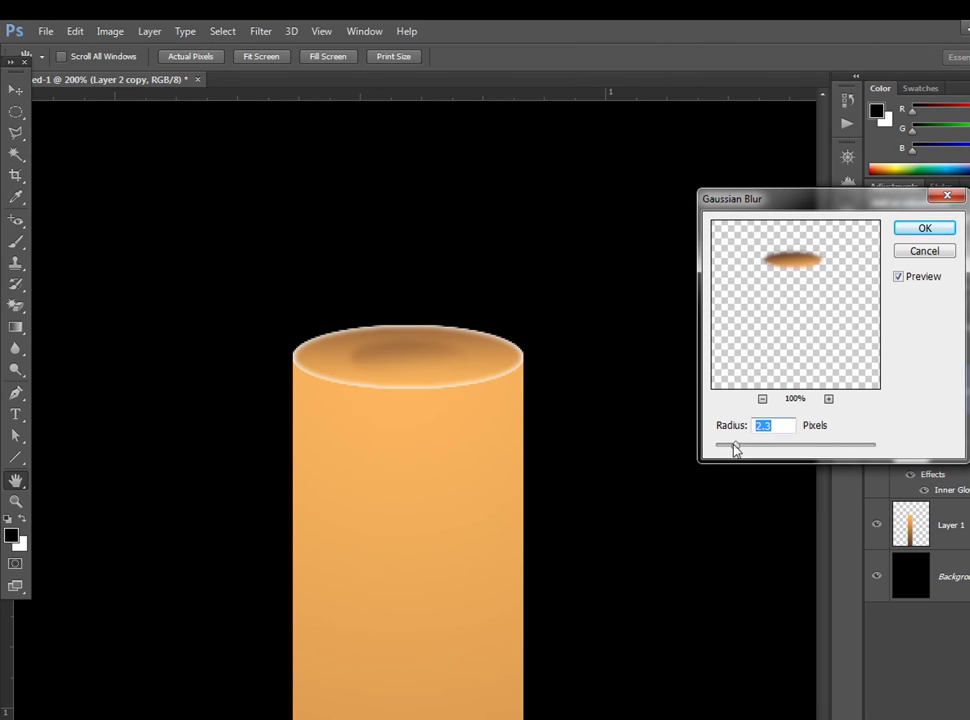
{"action": "mouse_move", "coordinate": [736, 452]}
{"action": "left_mouse_down"}
{"action": "mouse_move", "coordinate": [801, 450]}
{"action": "mouse_move", "coordinate": [736, 450]}
{"action": "mouse_move", "coordinate": [750, 452]}
{"action": "left_mouse_up"}
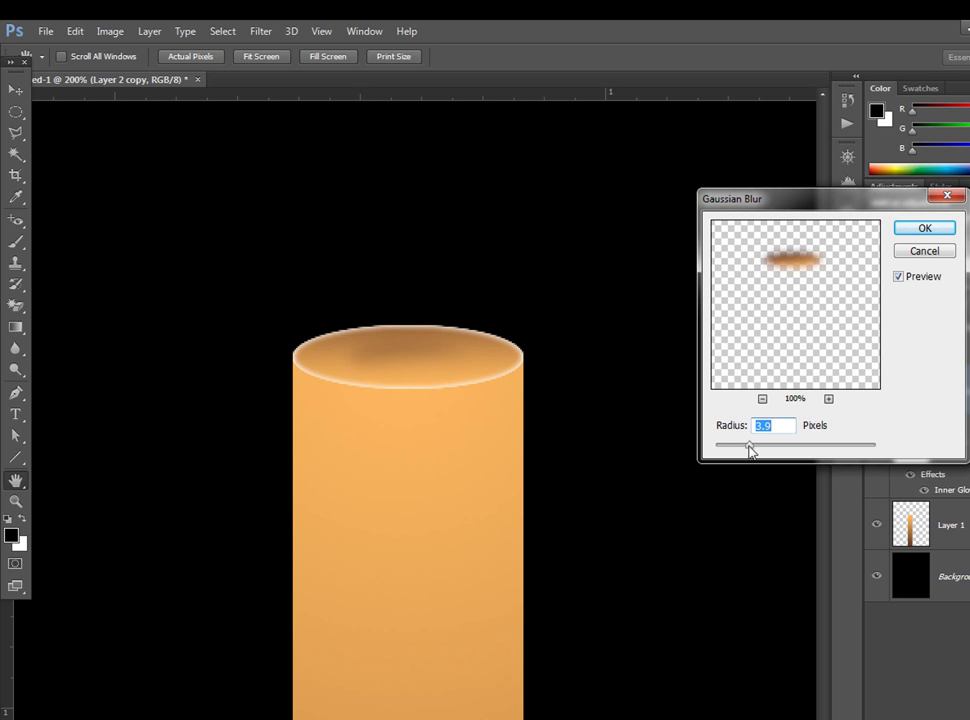
{"action": "key", "text": "Return"}
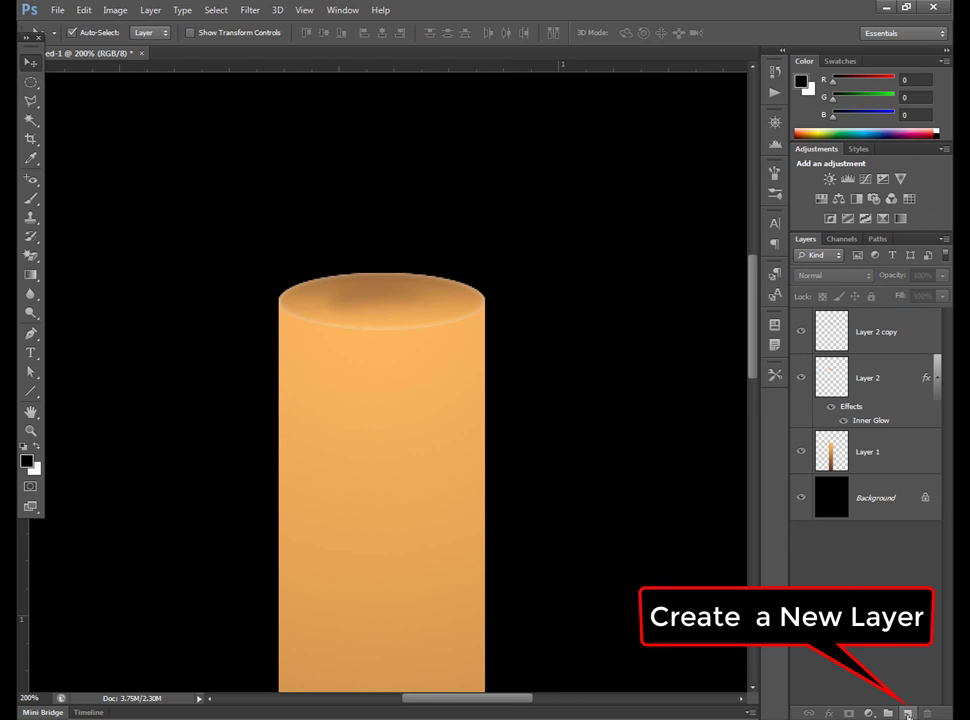
On a new Layer 3, fill a tiny ellipse on the candle top with white
{"action": "left_click", "coordinate": [908, 714]}
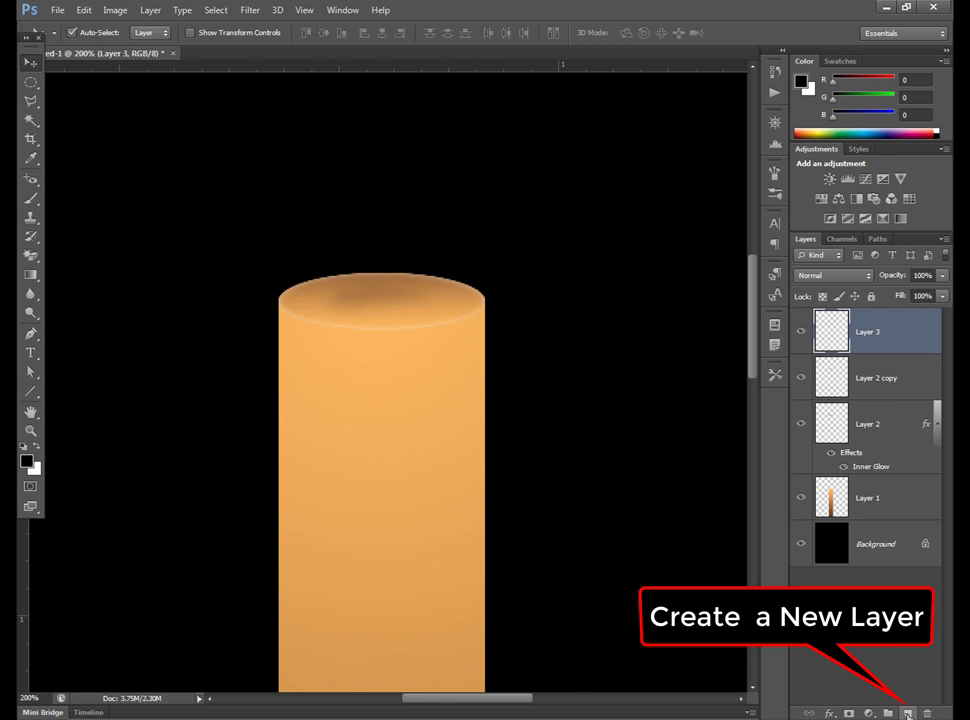
{"action": "left_click", "coordinate": [30, 82]}
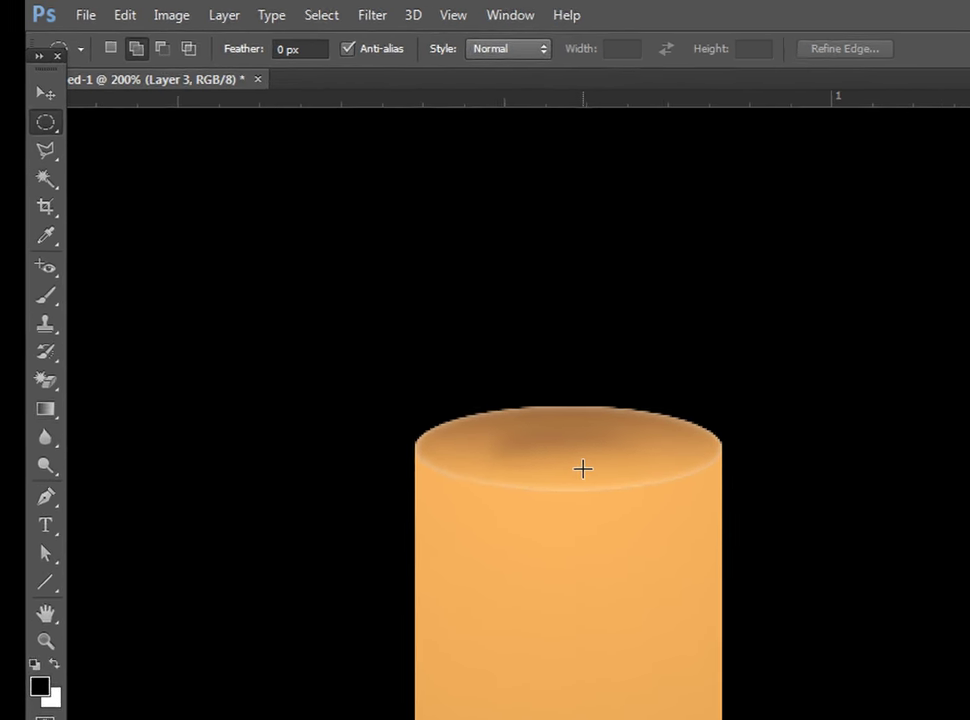
{"action": "left_click_drag", "start_coordinate": [630, 500], "coordinate": [668, 515]}
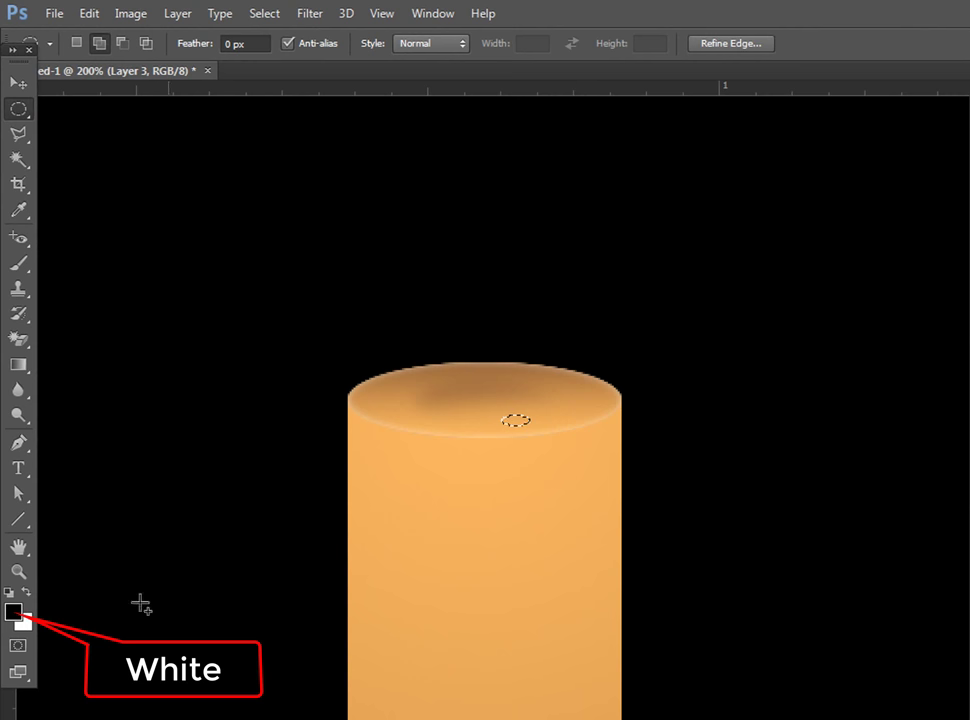
{"action": "left_click", "coordinate": [27, 593]}
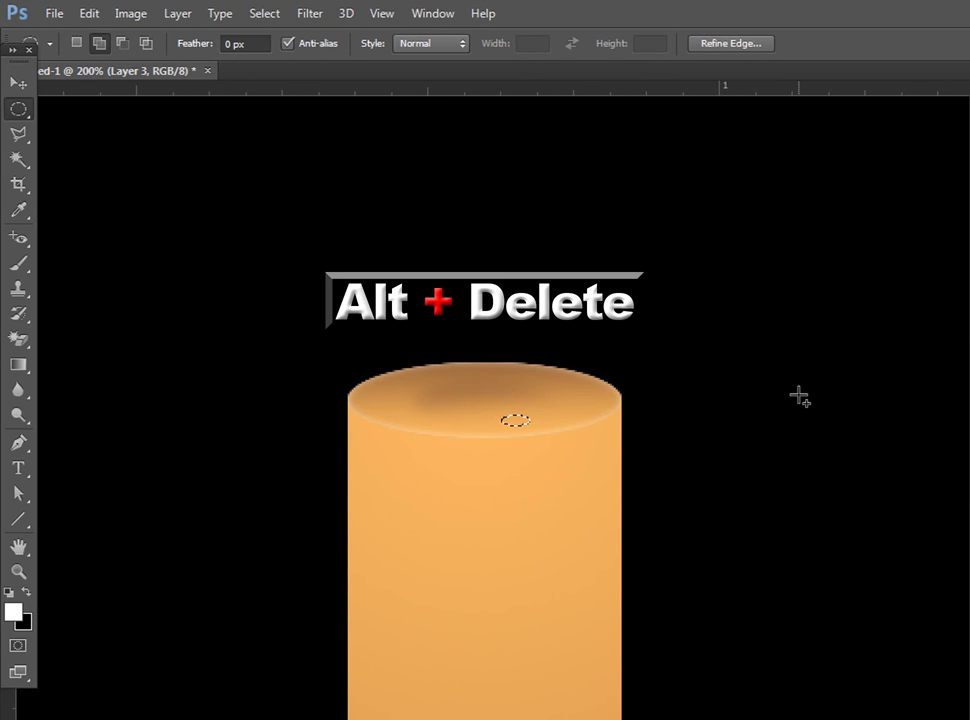
{"action": "key", "text": "alt+Delete"}
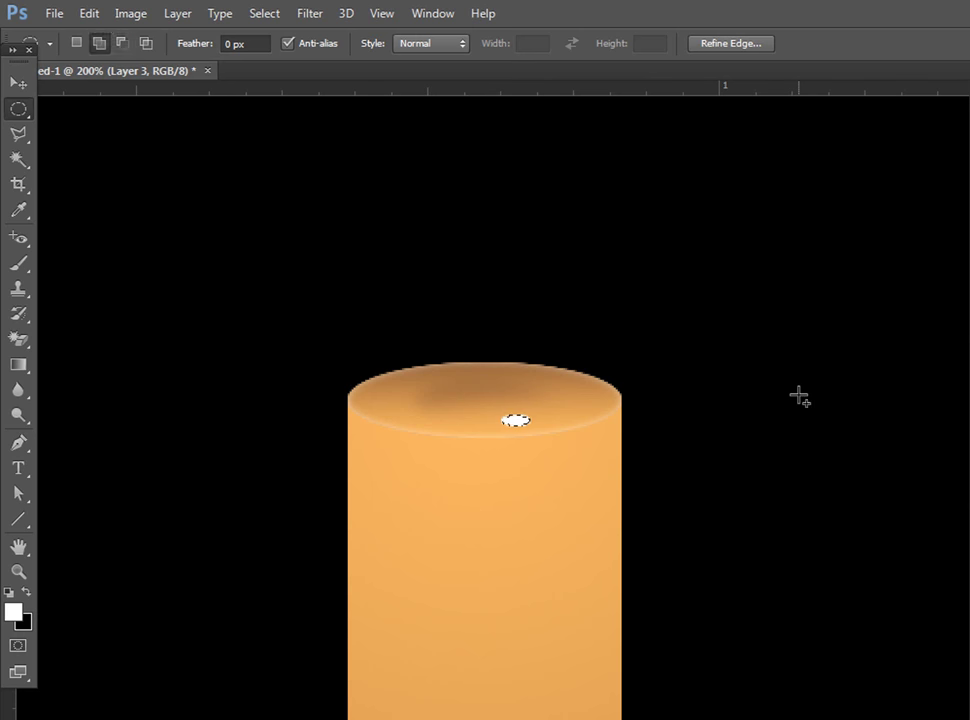
{"action": "key", "text": "ctrl+d"}
Blur the white highlight with a Gaussian Blur of about 3.9 px
{"action": "left_click", "coordinate": [306, 18]}
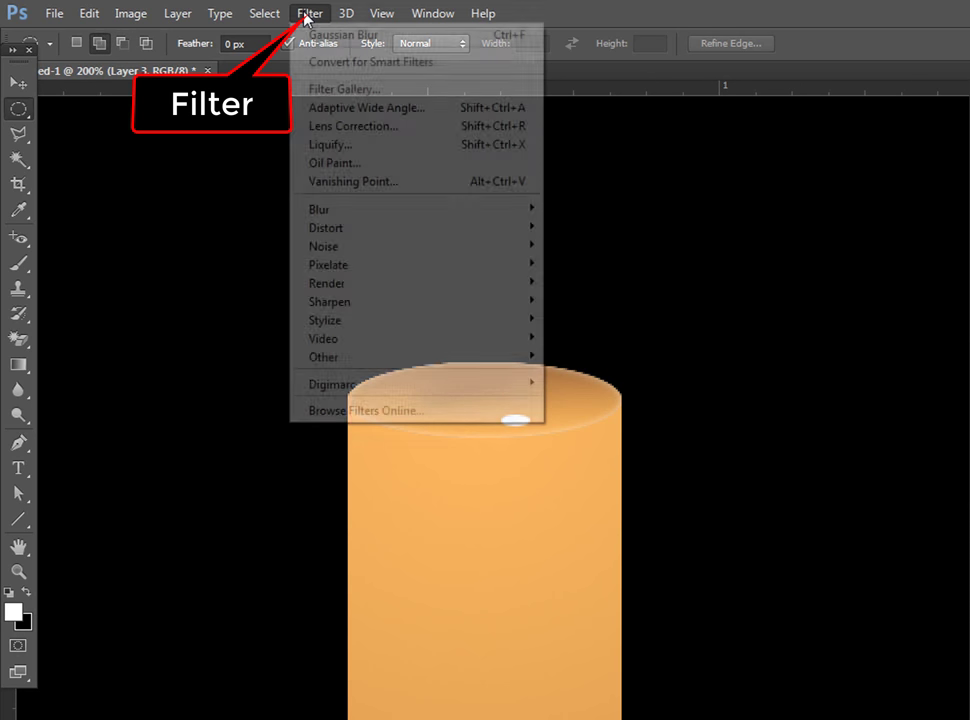
{"action": "mouse_move", "coordinate": [410, 209]}
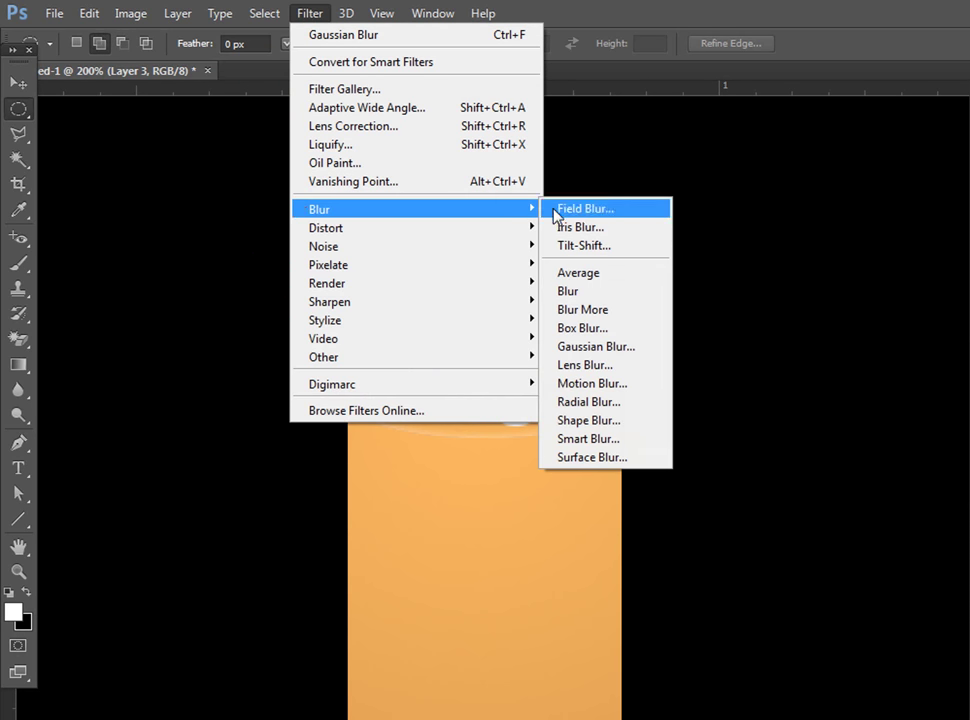
{"action": "left_click", "coordinate": [590, 346]}
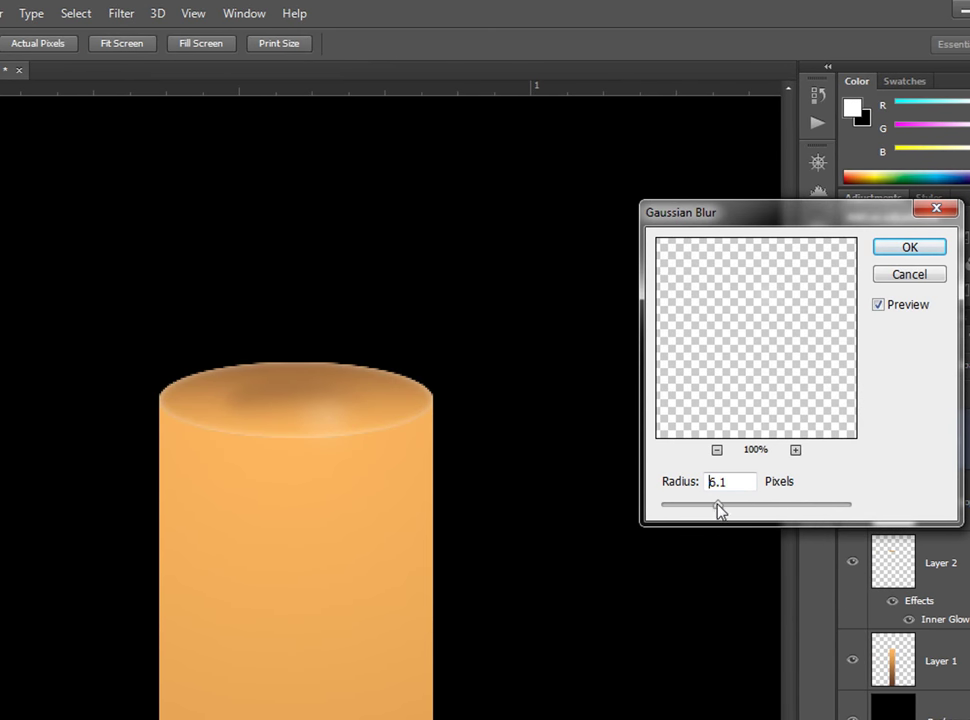
{"action": "left_click_drag", "start_coordinate": [717, 505], "coordinate": [692, 505]}
{"action": "left_click_drag", "start_coordinate": [698, 507], "coordinate": [704, 507]}
{"action": "left_click", "coordinate": [909, 248]}
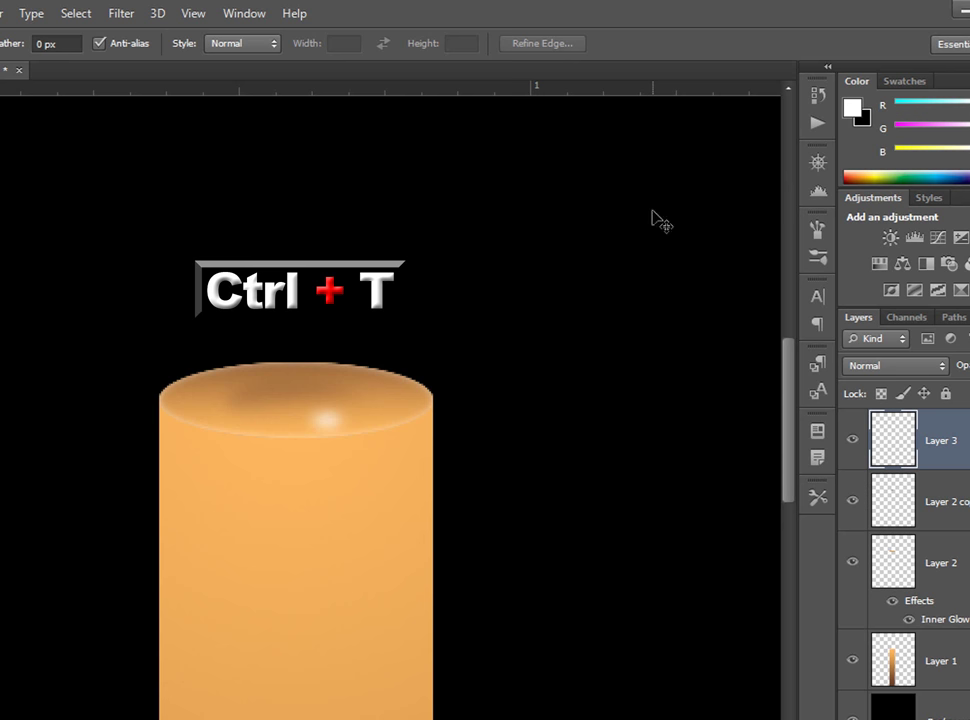
Tilt, widen and flatten the highlight along the candle top's front rim
{"action": "key", "text": "ctrl+t"}
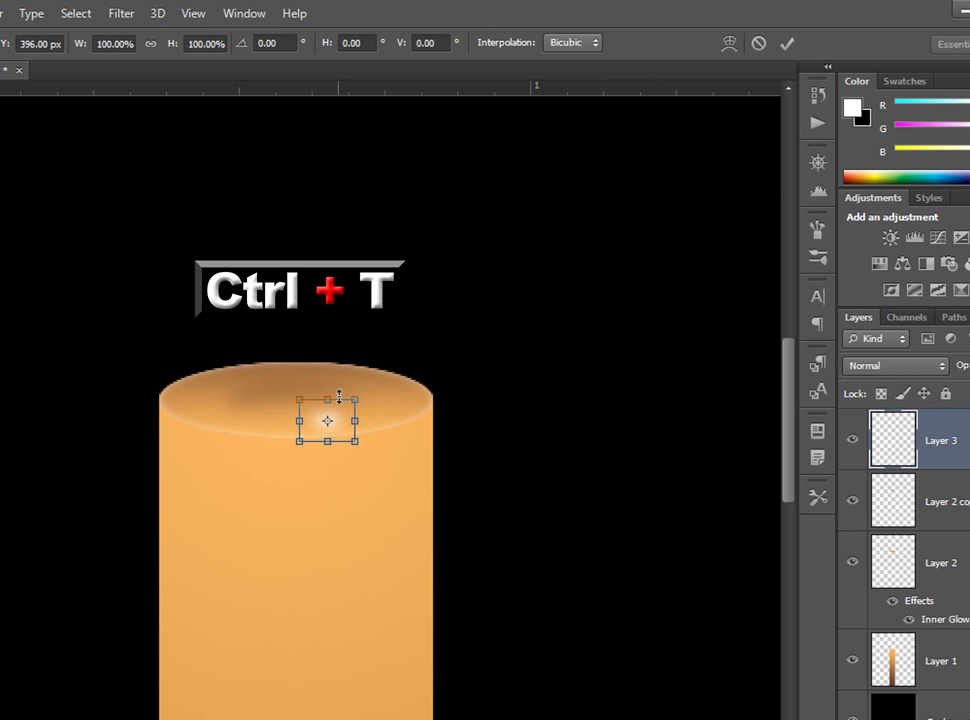
{"action": "left_click_drag", "start_coordinate": [378, 416], "coordinate": [383, 408]}
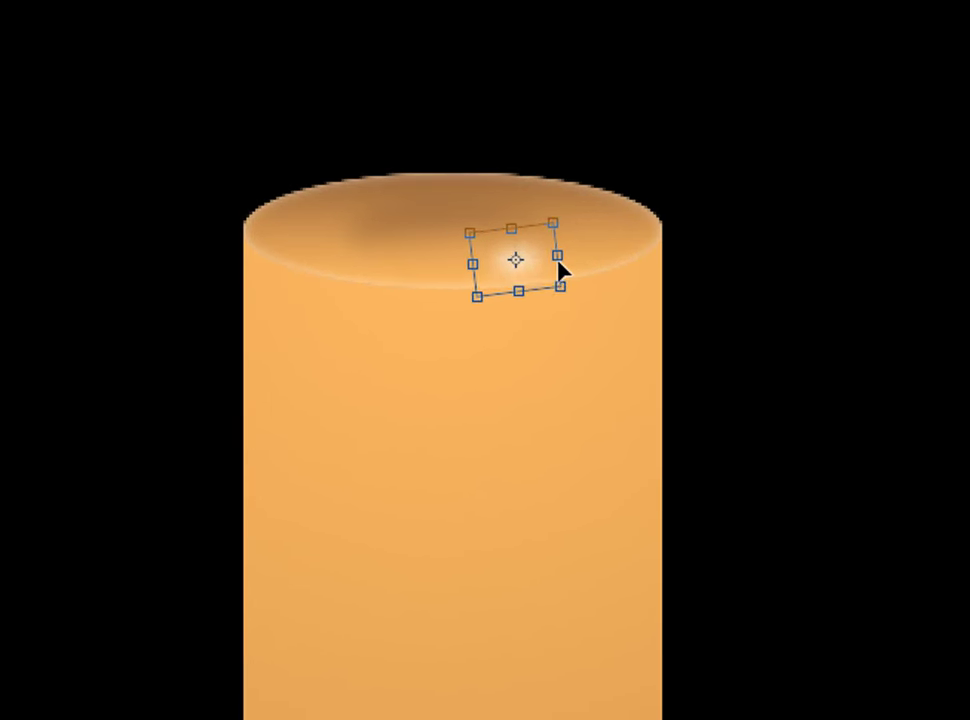
{"action": "left_click_drag", "start_coordinate": [308, 421], "coordinate": [286, 425]}
{"action": "left_click_drag", "start_coordinate": [500, 293], "coordinate": [499, 285]}
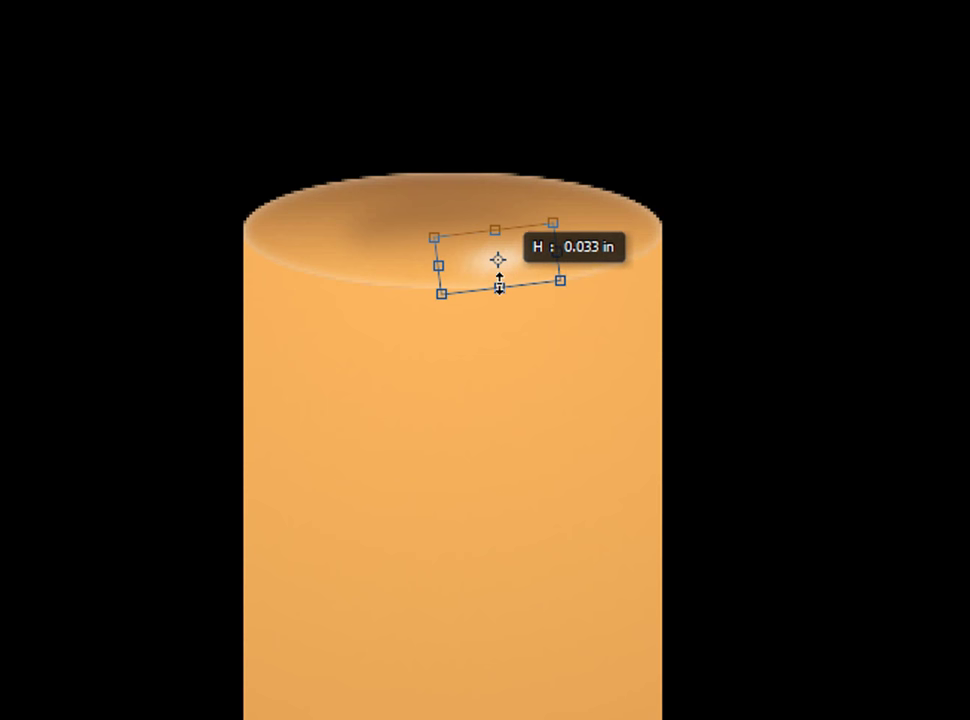
{"action": "left_click_drag", "start_coordinate": [567, 258], "coordinate": [576, 256]}
{"action": "key", "text": "Return"}
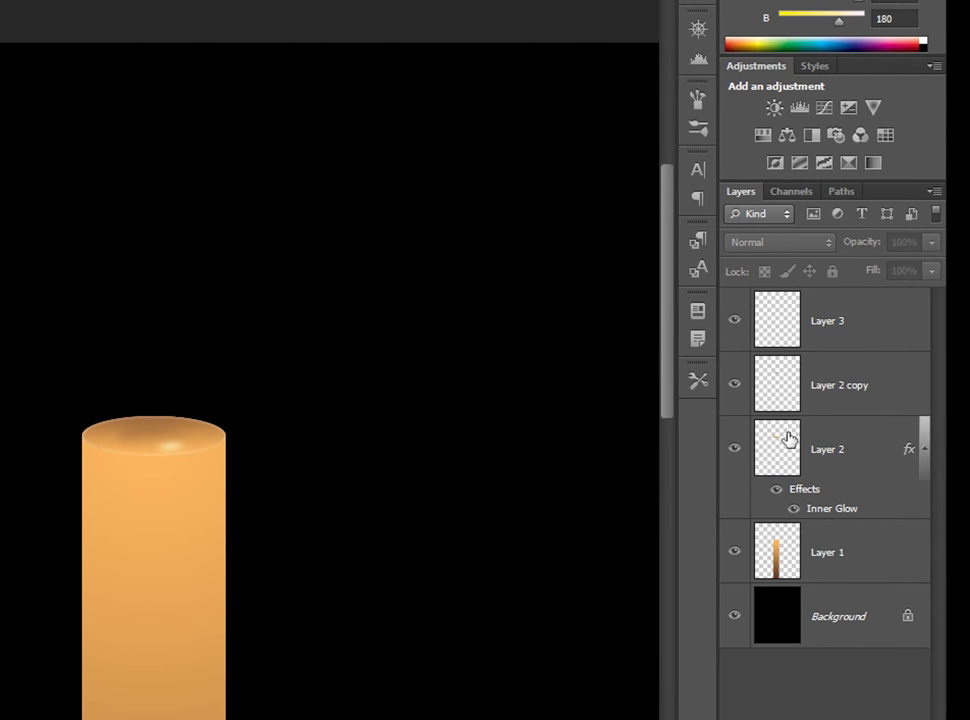
Open Liquify on Layer 2, the candle-top ellipse
{"action": "left_click", "coordinate": [825, 451]}
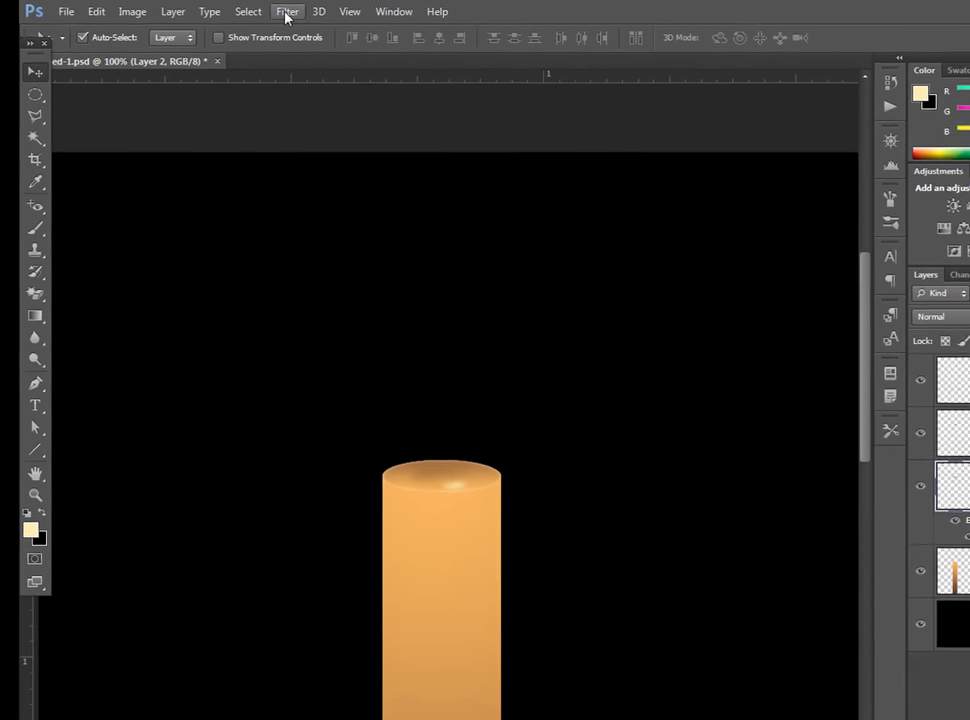
{"action": "left_click", "coordinate": [287, 12]}
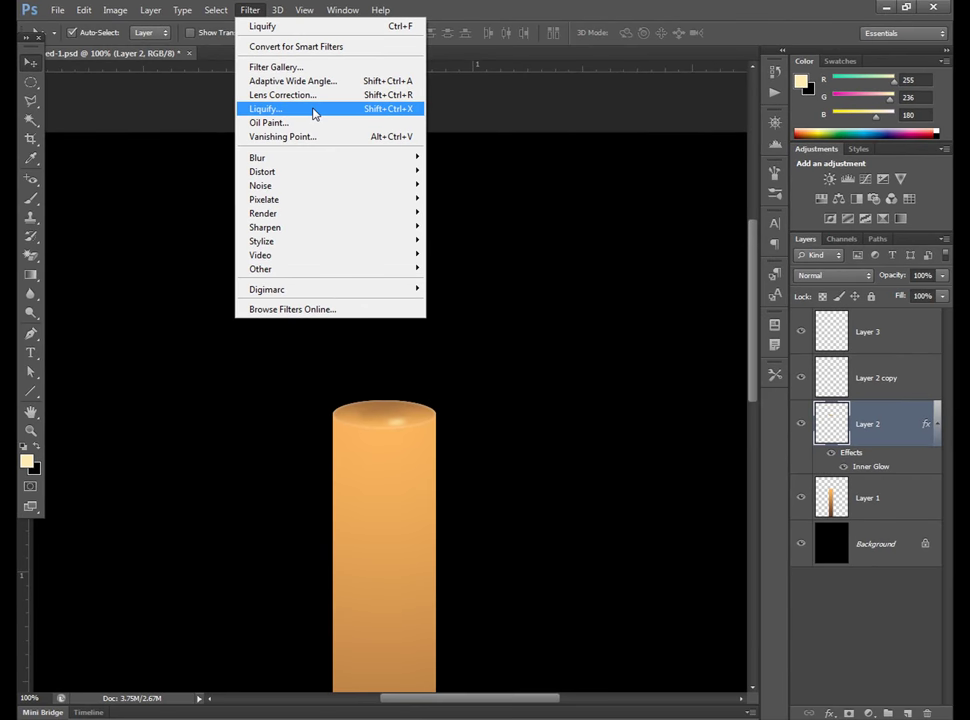
{"action": "left_click", "coordinate": [437, 153]}
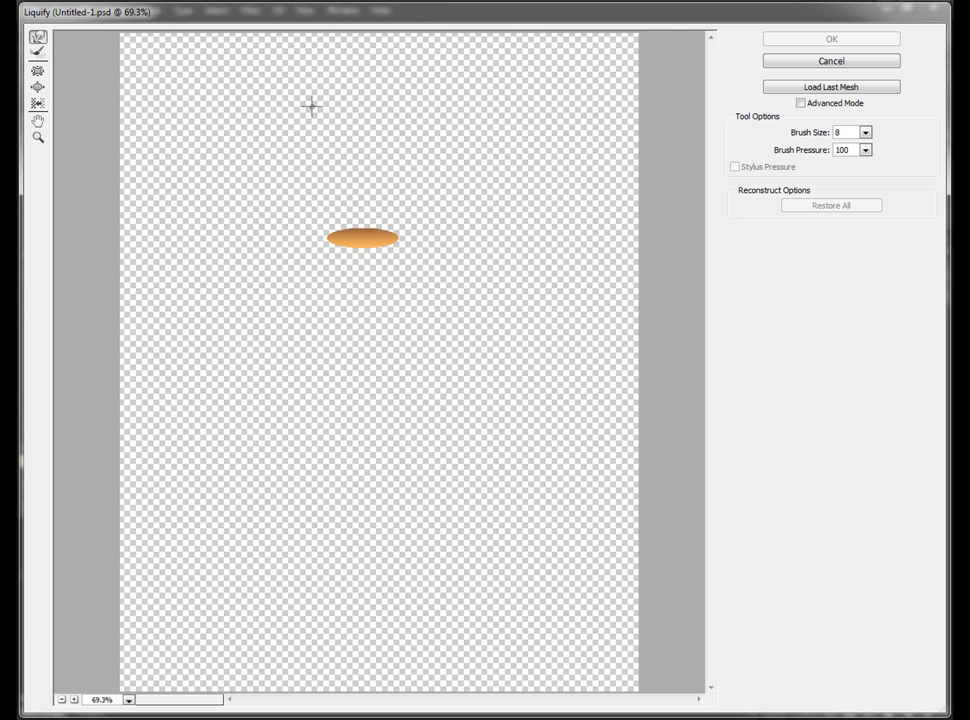
At 400% zoom, Forward Warp the ellipse's lower-left edge downward with brush 15, then 9
{"action": "key", "text": "ctrl+plus"}
{"action": "key", "text": "ctrl+plus"}
{"action": "key", "text": "ctrl+plus"}
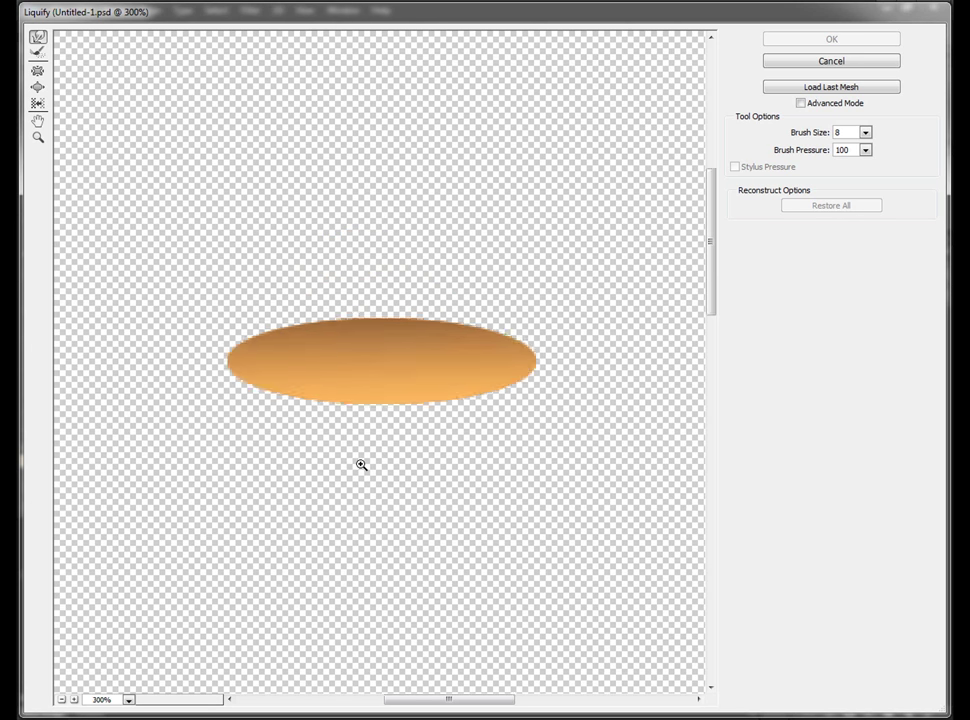
{"action": "key", "text": "ctrl+plus"}
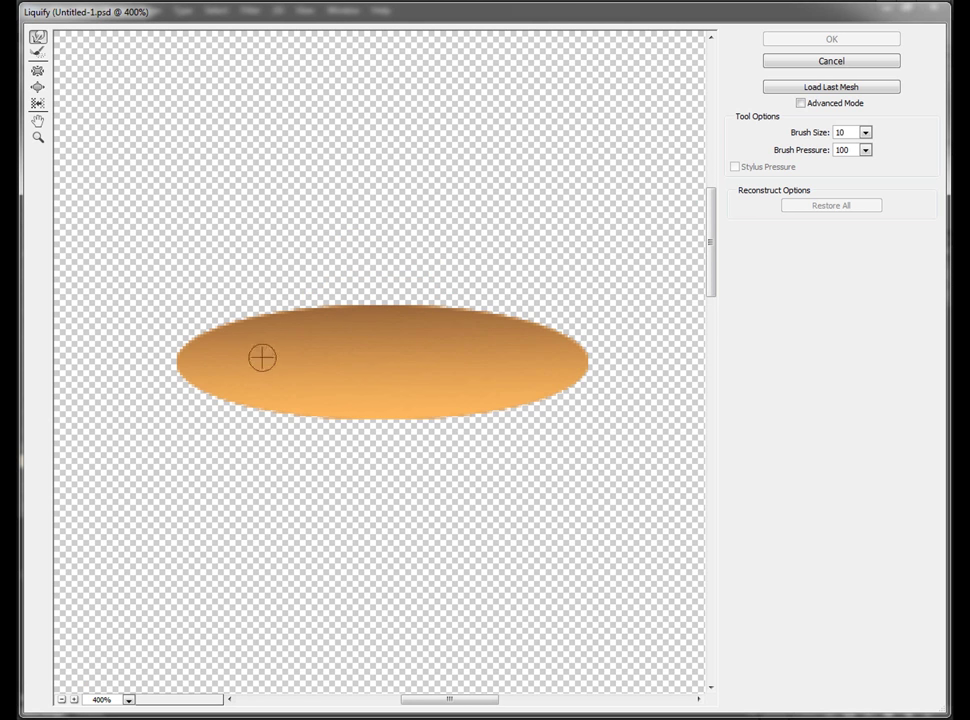
{"action": "key", "text": "bracketright"}
{"action": "left_click_drag", "start_coordinate": [178, 393], "coordinate": [195, 395]}
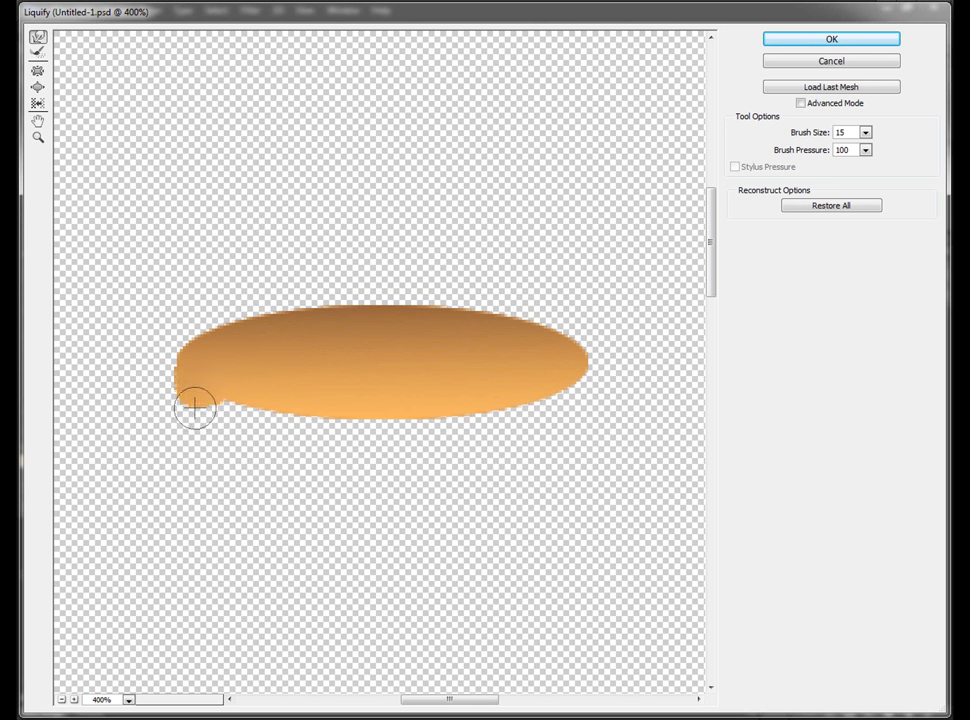
{"action": "key", "text": "bracketleft"}
{"action": "key", "text": "bracketleft"}
{"action": "key", "text": "bracketleft"}
{"action": "mouse_move", "coordinate": [188, 398]}
{"action": "left_mouse_down"}
{"action": "mouse_move", "coordinate": [230, 397]}
{"action": "mouse_move", "coordinate": [221, 392]}
{"action": "left_mouse_up"}
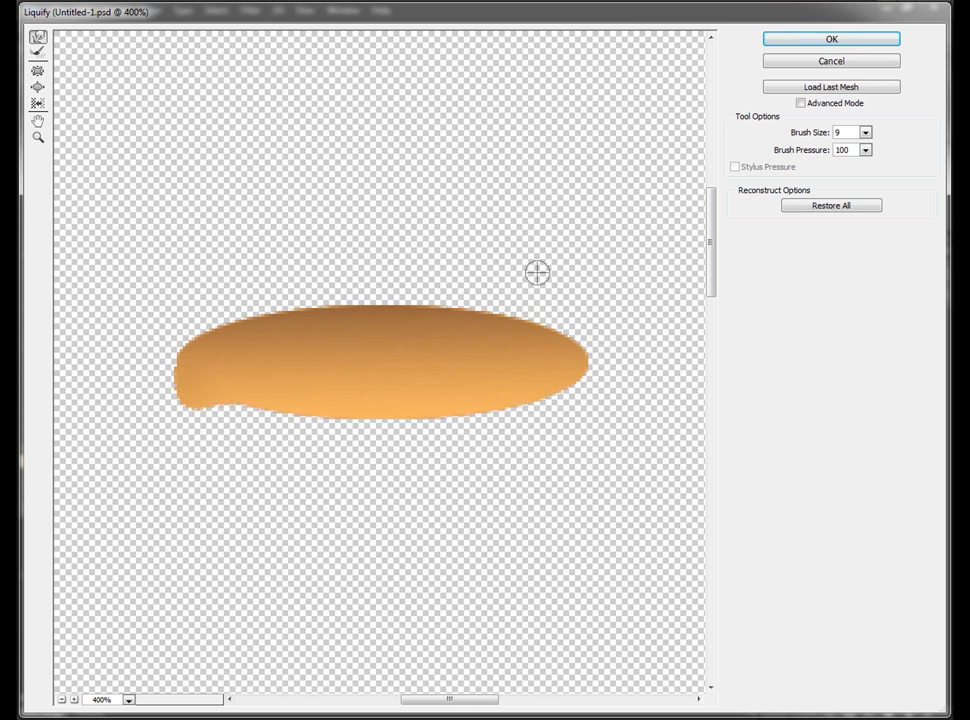
Apply the Liquify warp, then draw a pointed teardrop flame path above the candle as Work Path
{"action": "left_click", "coordinate": [801, 41]}
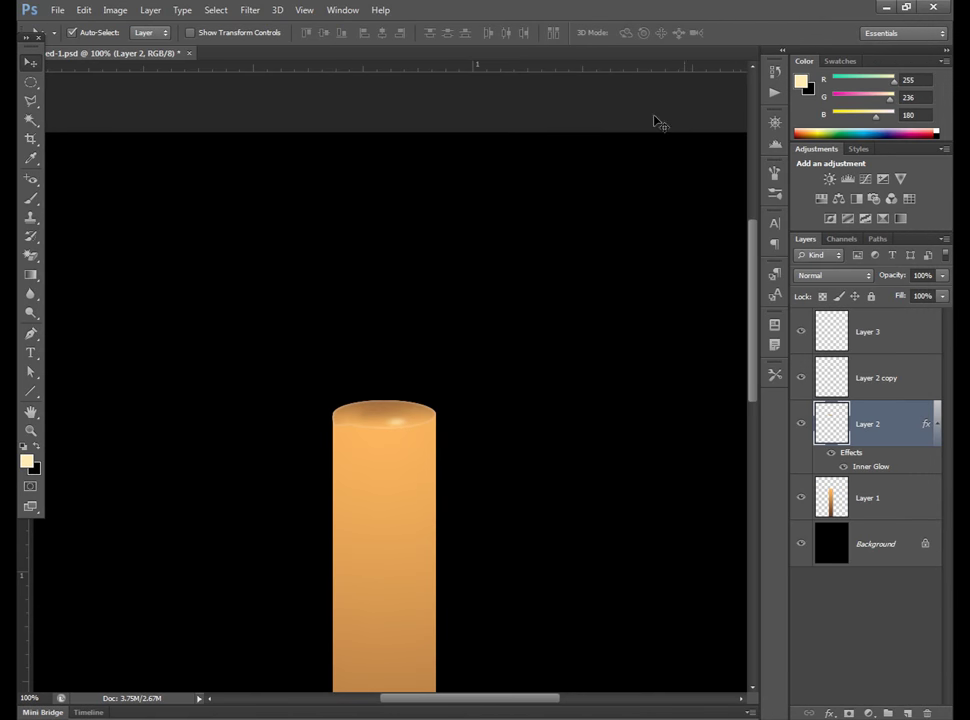
{"action": "left_click", "coordinate": [31, 334]}
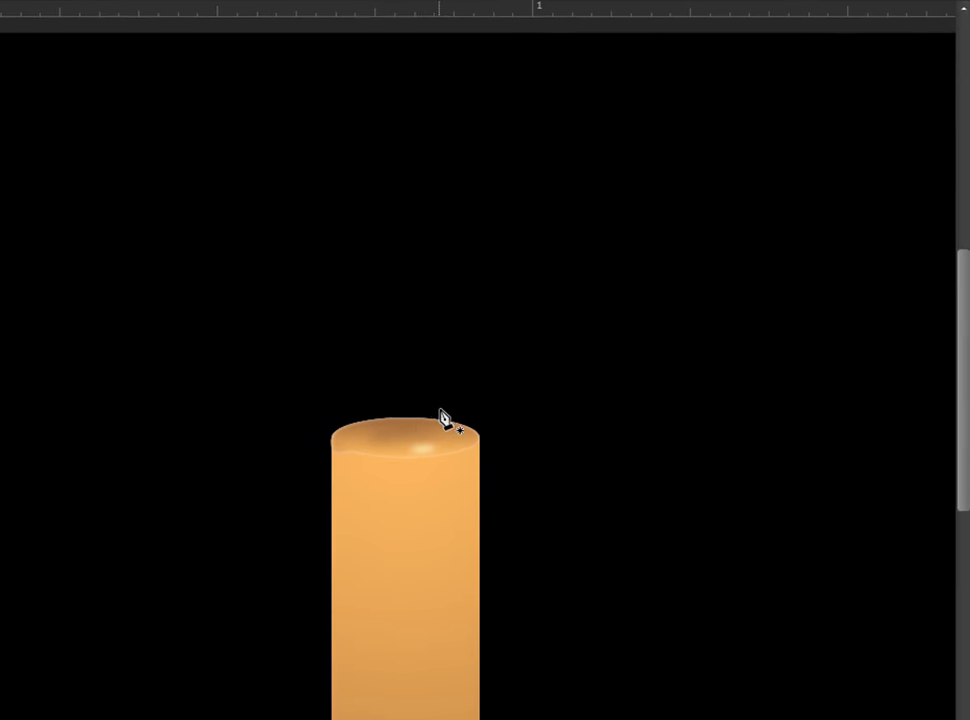
{"action": "left_click", "coordinate": [410, 390]}
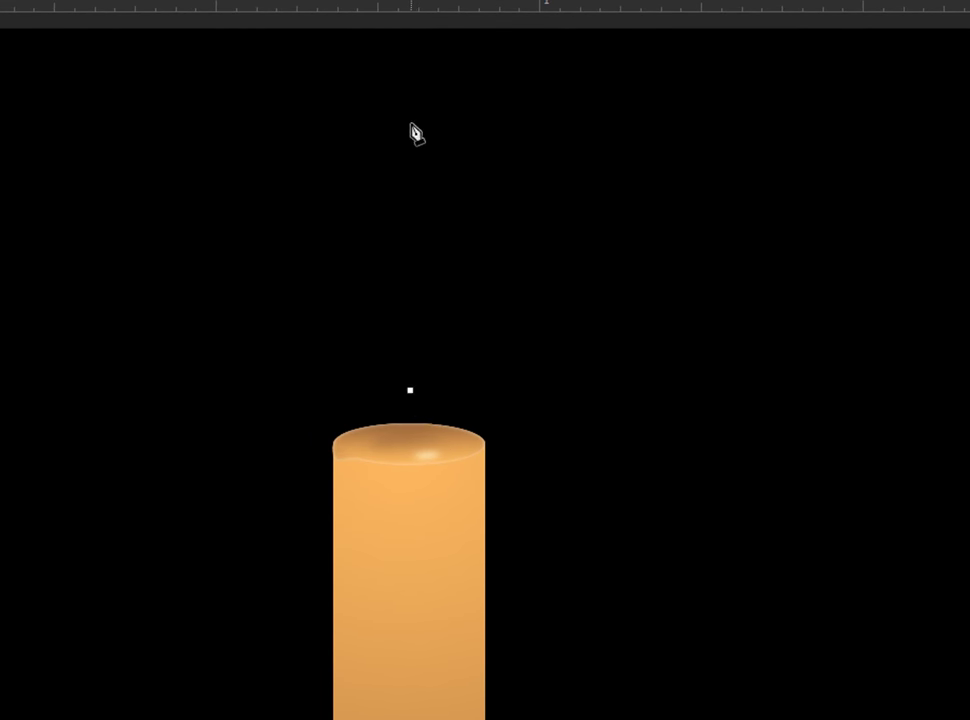
{"action": "mouse_move", "coordinate": [409, 128]}
{"action": "left_mouse_down"}
{"action": "mouse_move", "coordinate": [540, 51]}
{"action": "mouse_move", "coordinate": [535, 121]}
{"action": "left_mouse_up"}
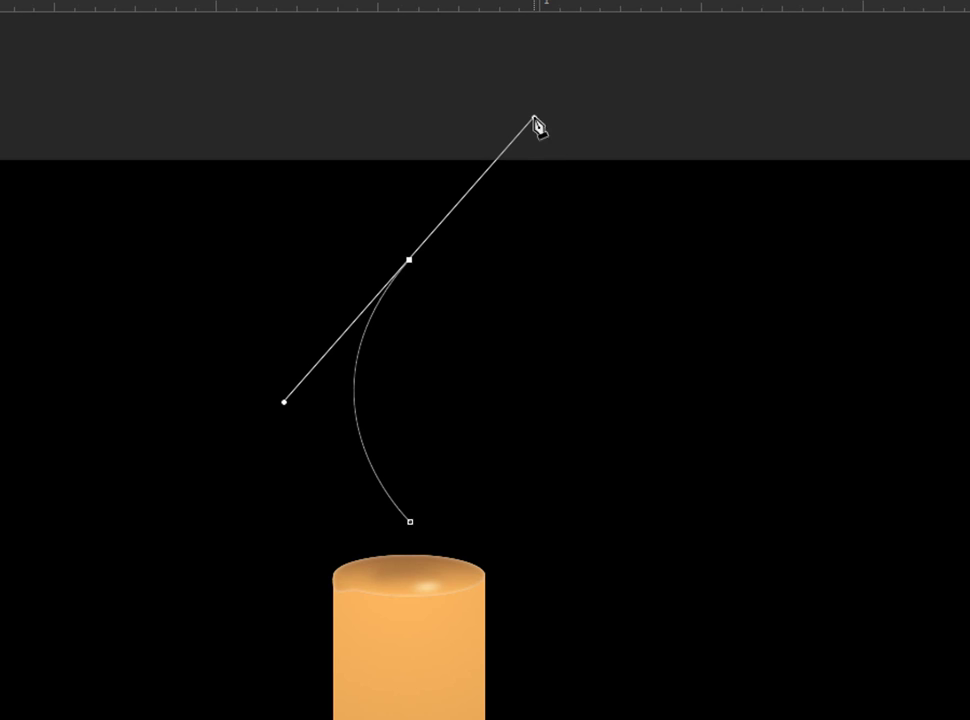
{"action": "left_click", "coordinate": [409, 262], "text": "alt"}
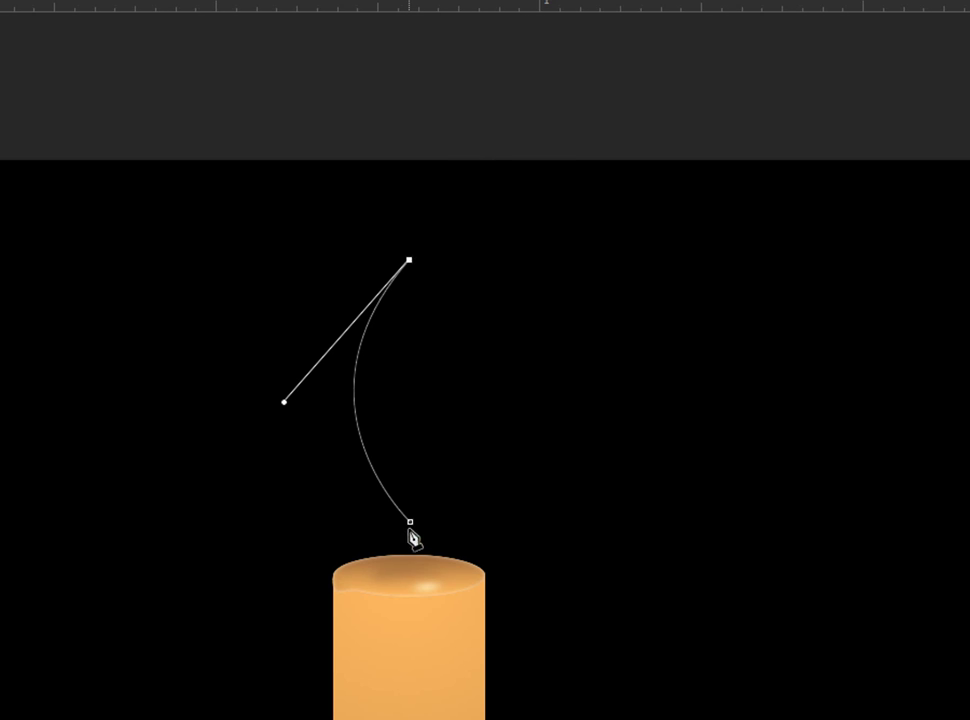
{"action": "left_click_drag", "start_coordinate": [410, 522], "coordinate": [513, 511]}
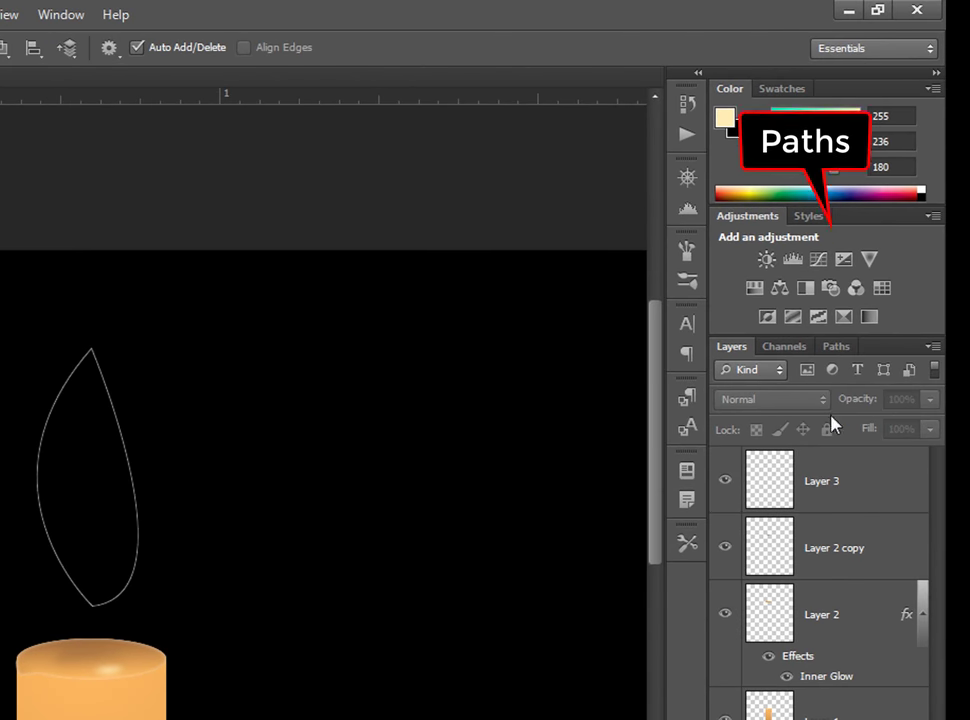
{"action": "left_click", "coordinate": [836, 348]}
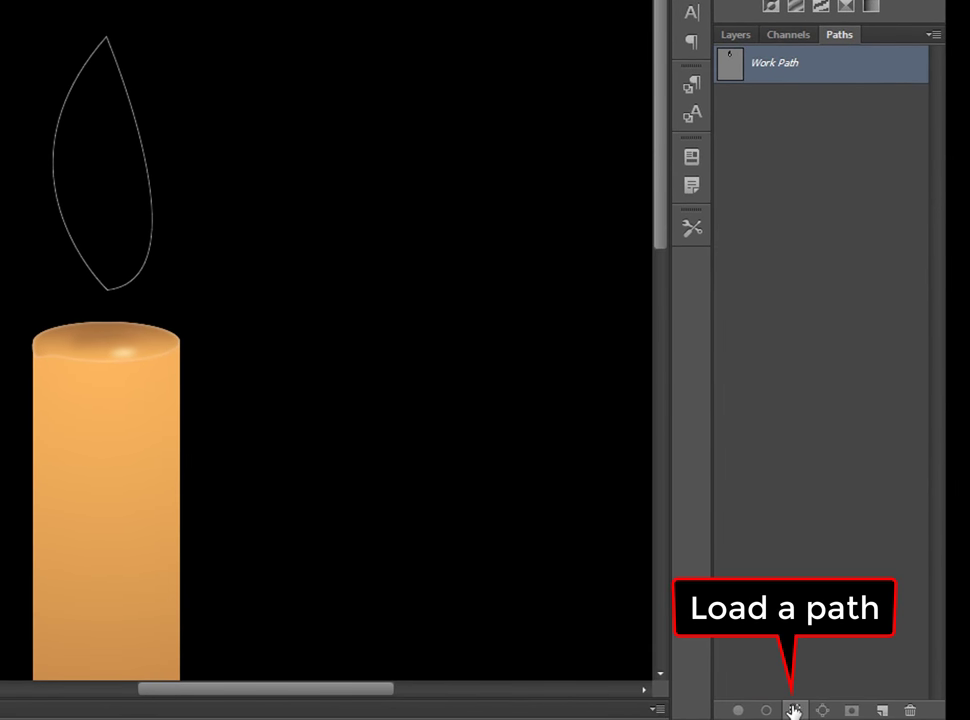
Load the flame path as a selection and add a new empty layer named 'Flame'
{"action": "left_click", "coordinate": [793, 710]}
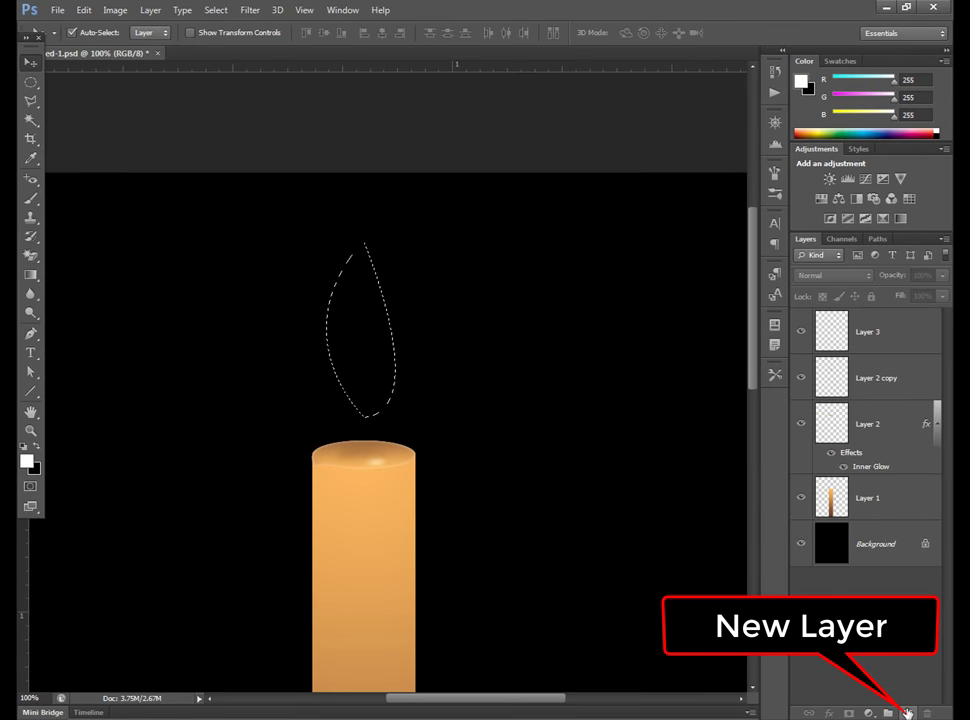
{"action": "left_click", "coordinate": [907, 712]}
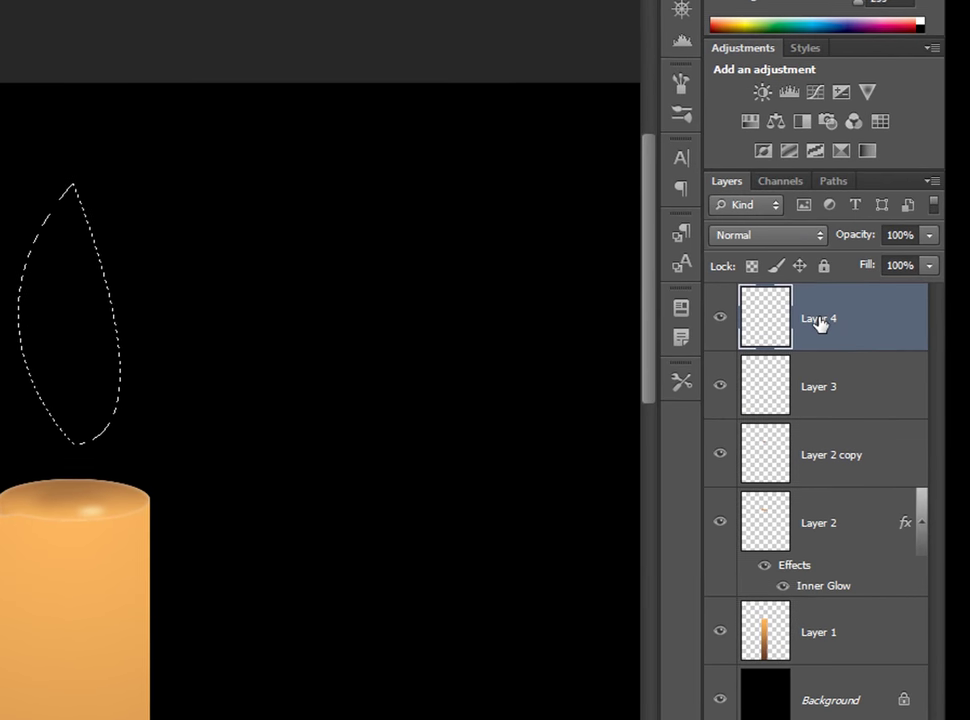
{"action": "double_click", "coordinate": [867, 333]}
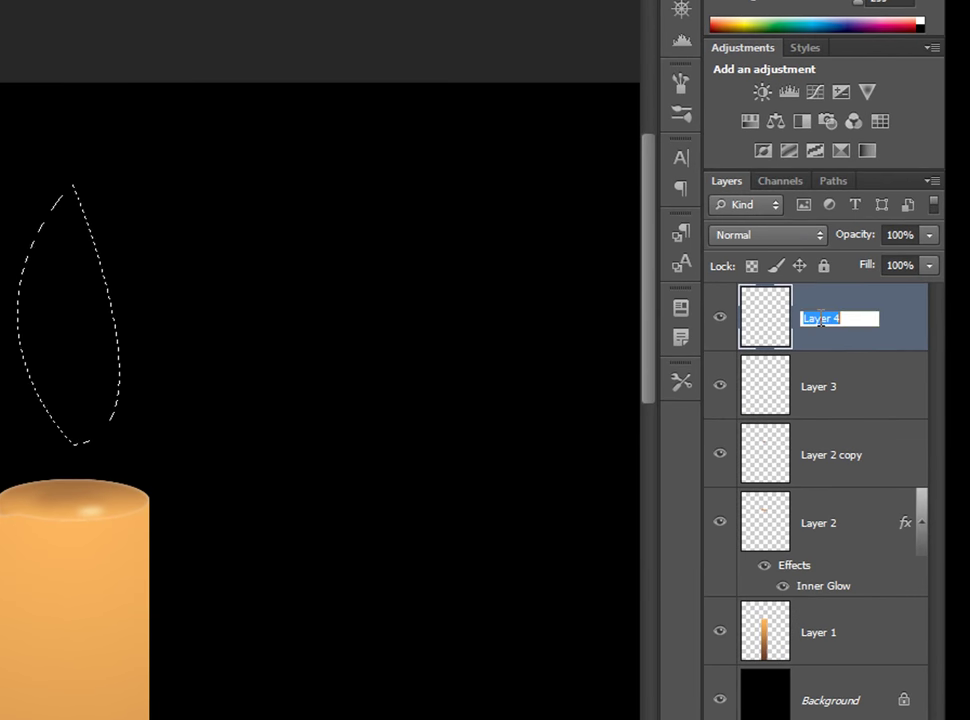
{"action": "type", "text": "Flame"}
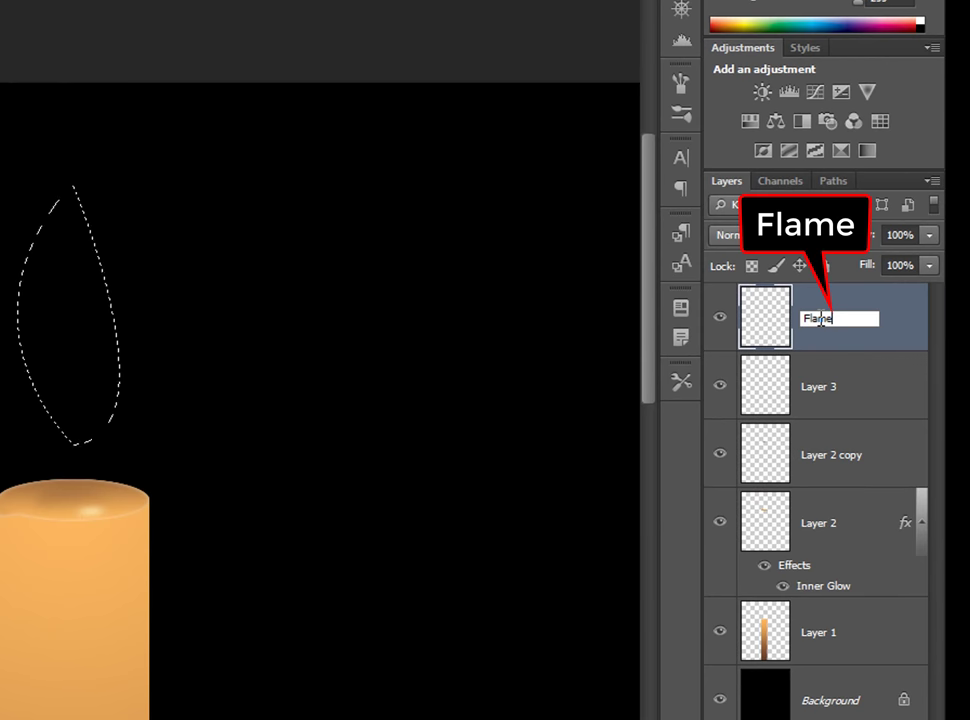
{"action": "key", "text": "Return"}
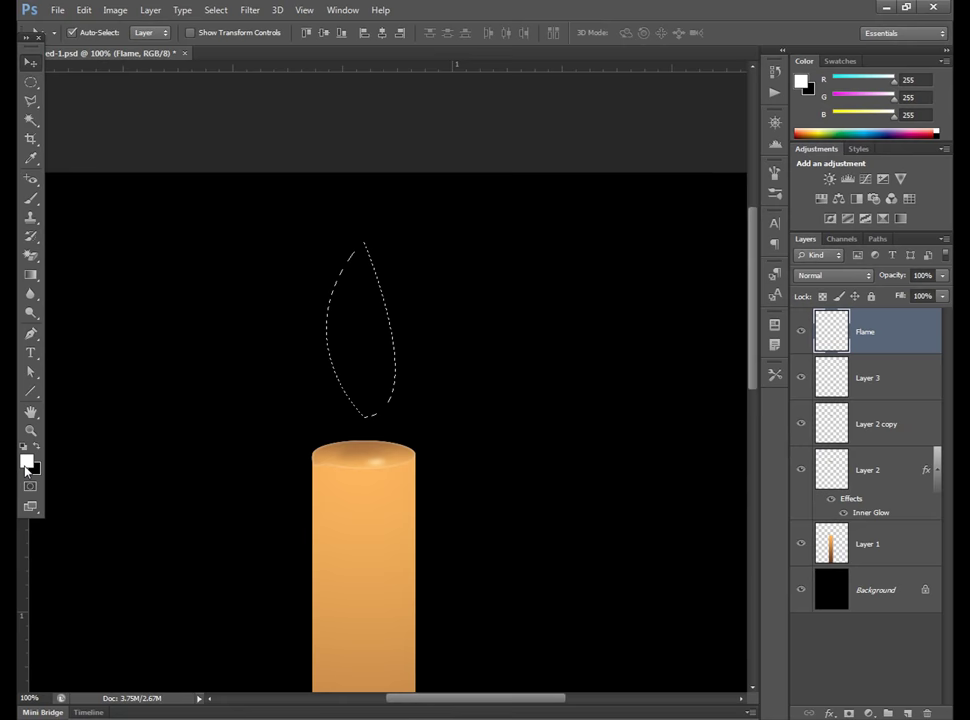
Set the foreground colour to cream #fbf7e9
{"action": "left_click", "coordinate": [18, 461]}
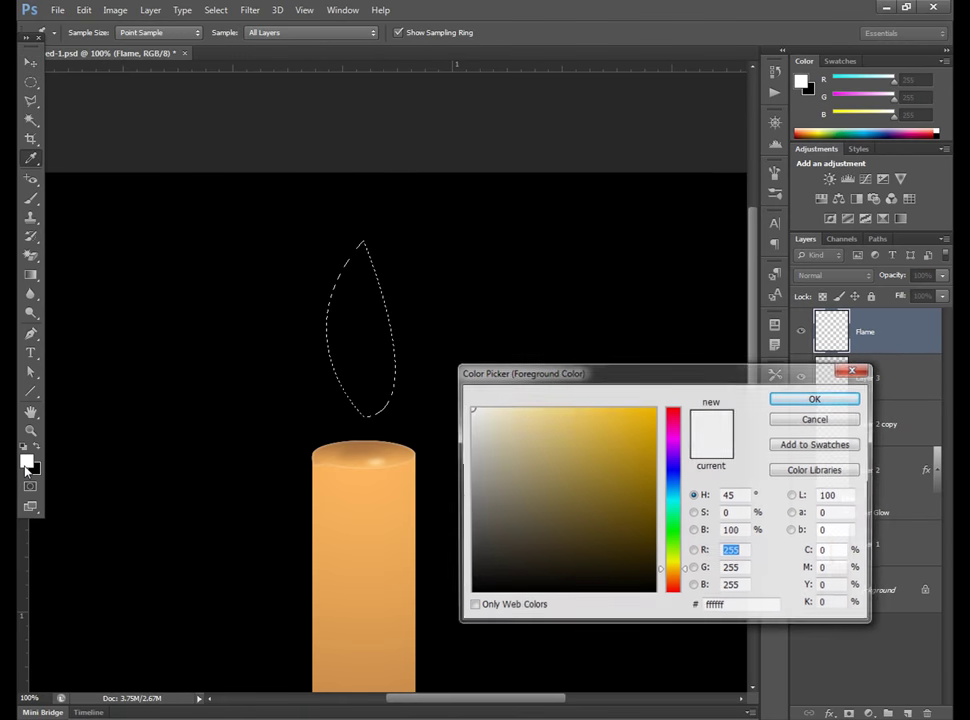
{"action": "left_click", "coordinate": [482, 410]}
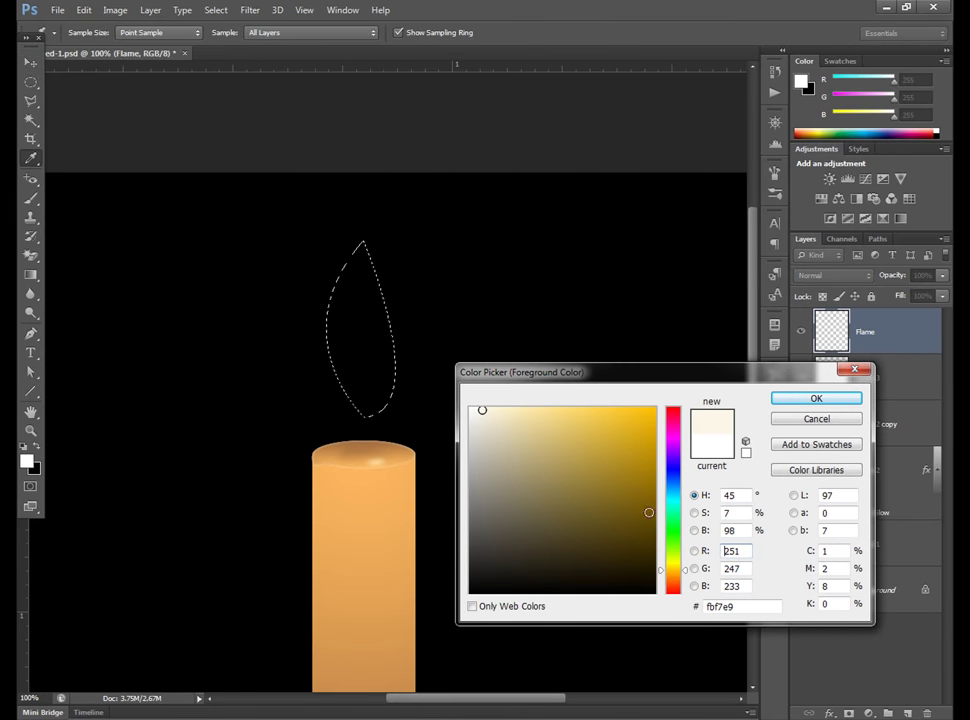
{"action": "left_click", "coordinate": [786, 398]}
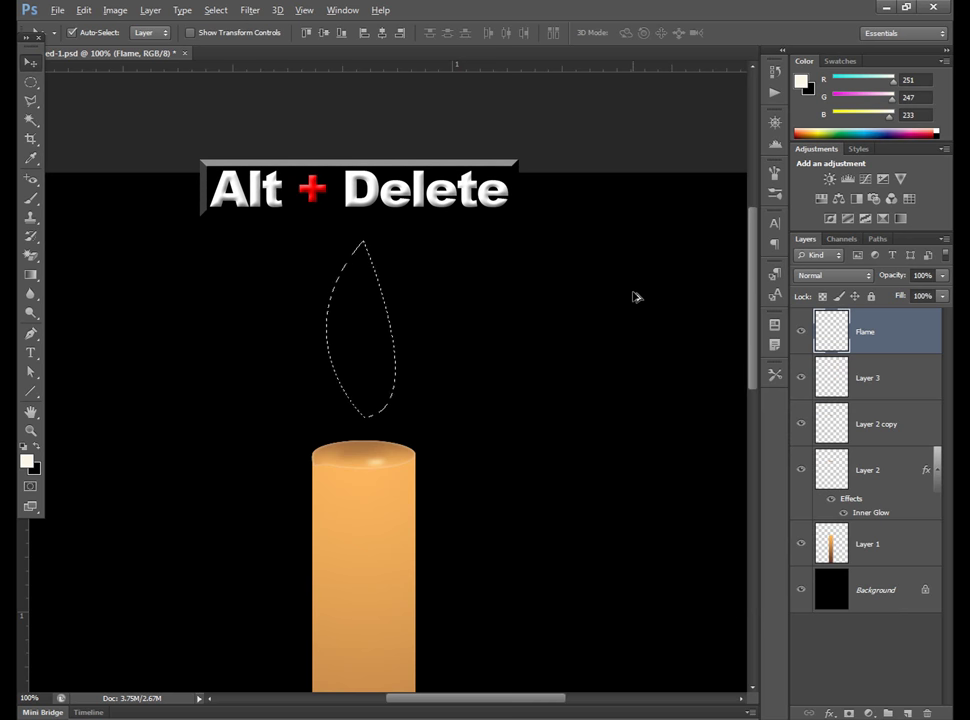
Fill the flame with cream, duplicate it twice, move both copies right, and save
{"action": "key", "text": "alt+Delete"}
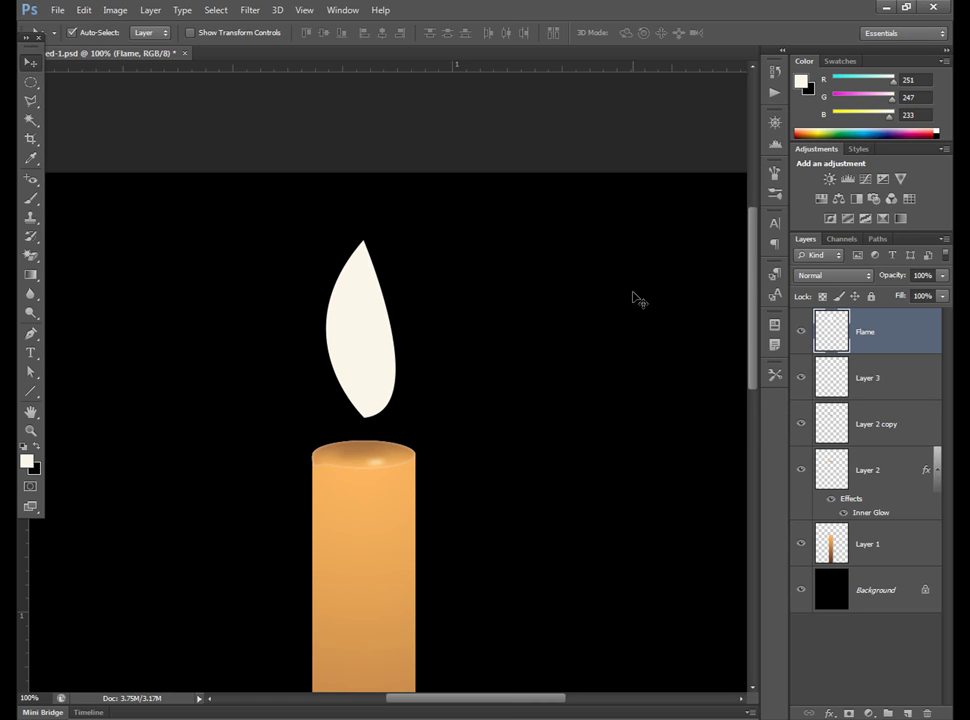
{"action": "key", "text": "ctrl+j"}
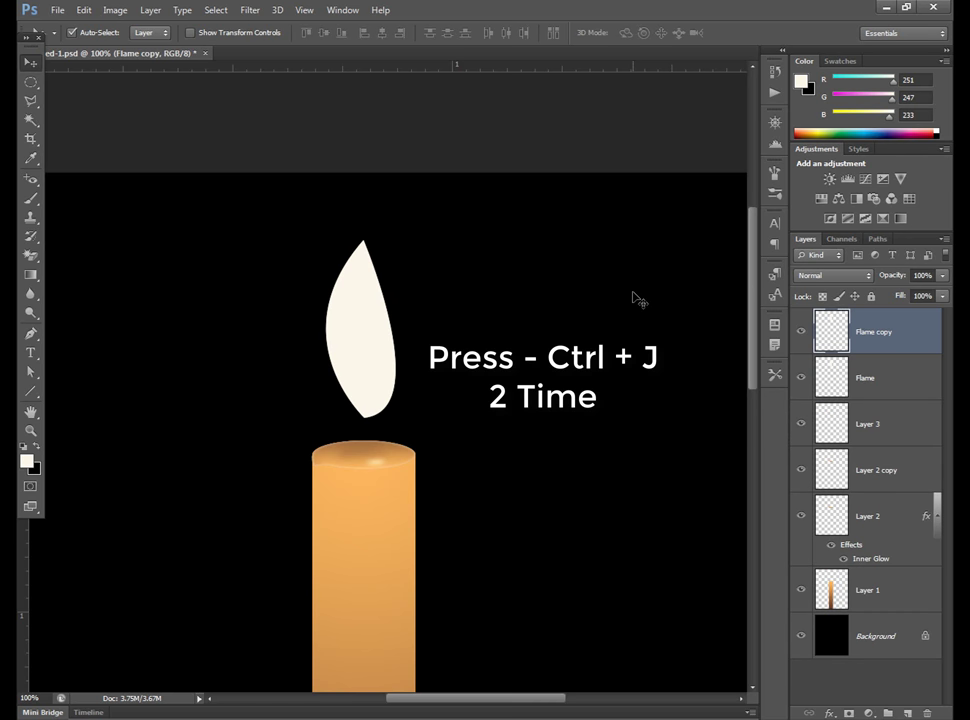
{"action": "key", "text": "ctrl+j"}
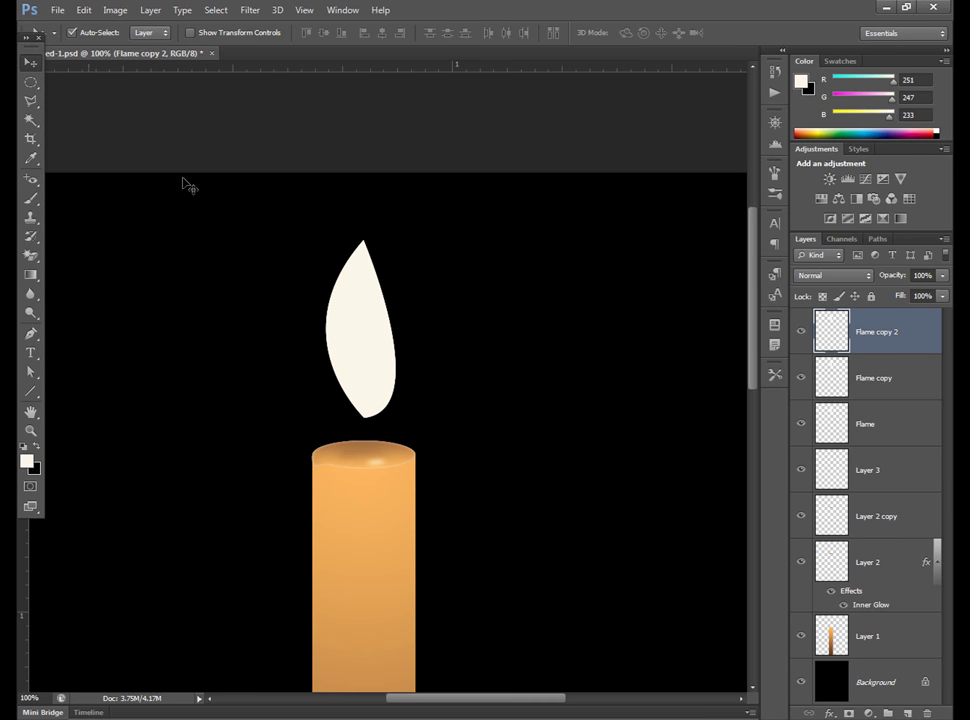
{"action": "left_click_drag", "start_coordinate": [390, 340], "coordinate": [548, 334]}
{"action": "left_click_drag", "start_coordinate": [368, 364], "coordinate": [643, 326]}
{"action": "key", "text": "ctrl+s"}
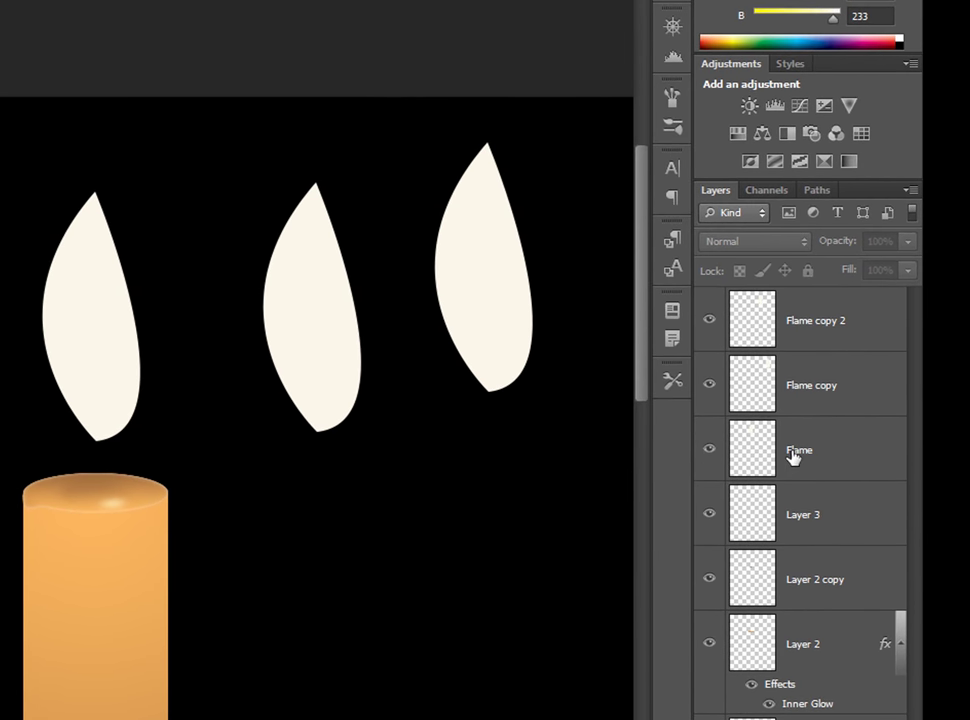
Enable an Outer Glow layer style on the original Flame layer
{"action": "left_click", "coordinate": [795, 455]}
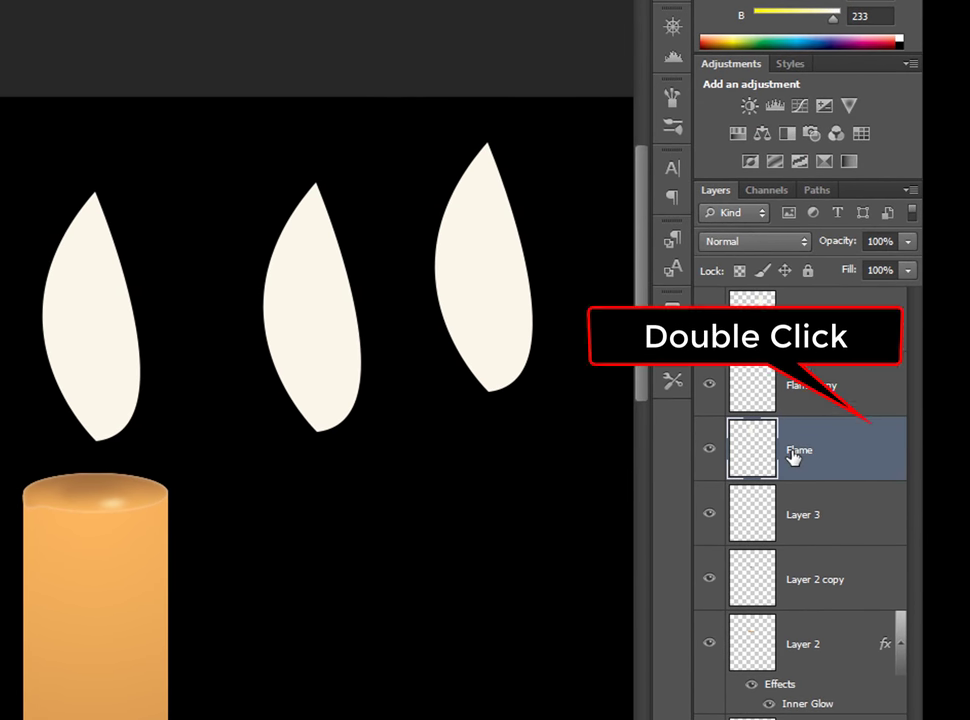
{"action": "double_click", "coordinate": [873, 452]}
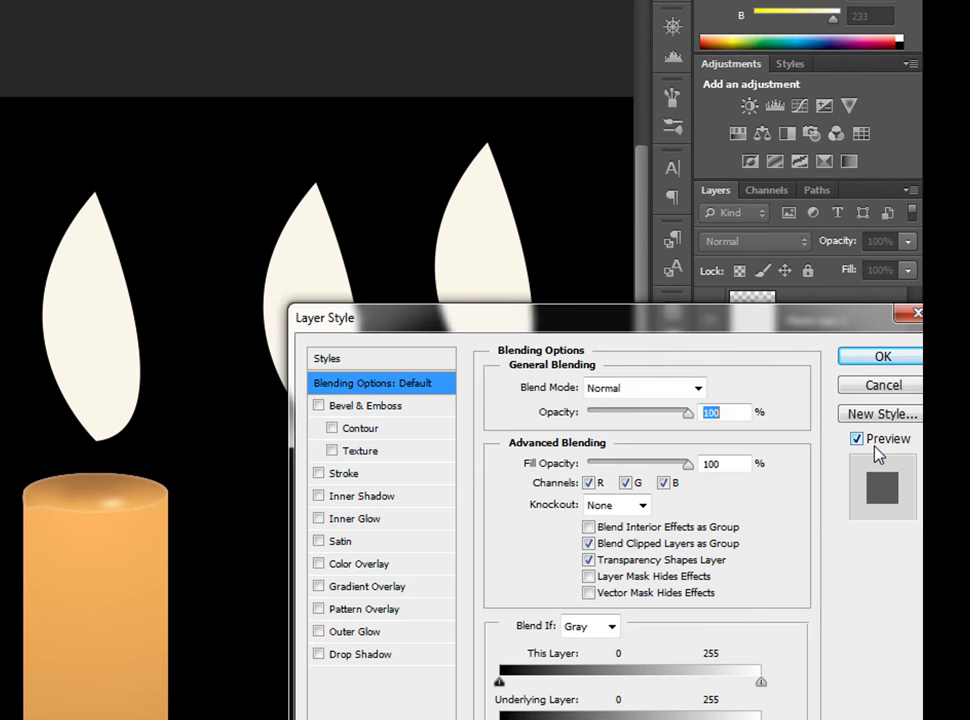
{"action": "left_click", "coordinate": [318, 632]}
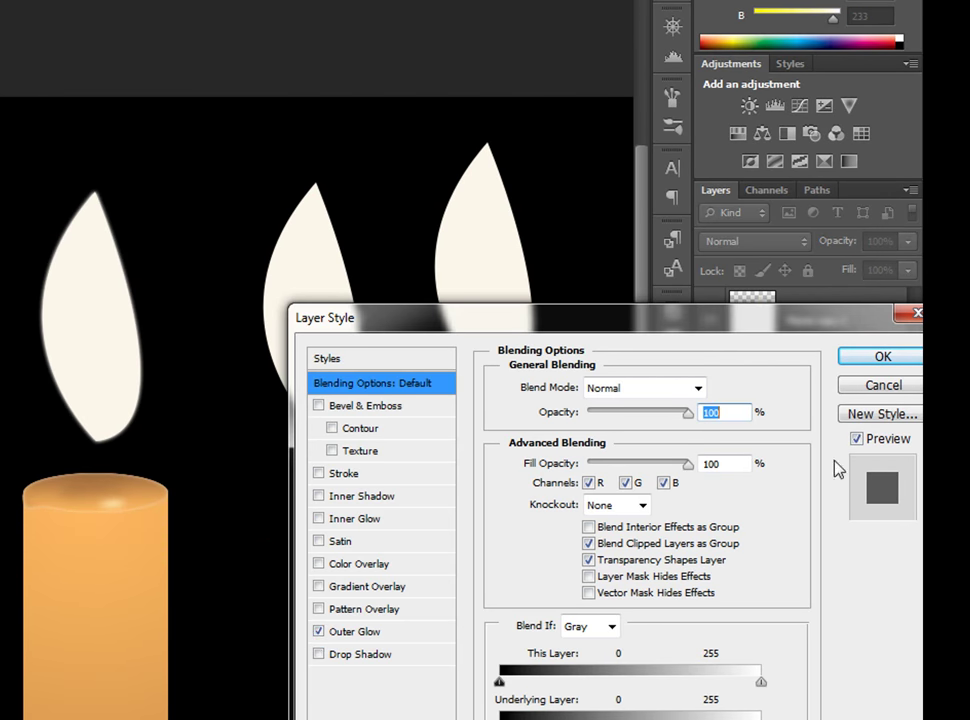
{"action": "left_click", "coordinate": [877, 360]}
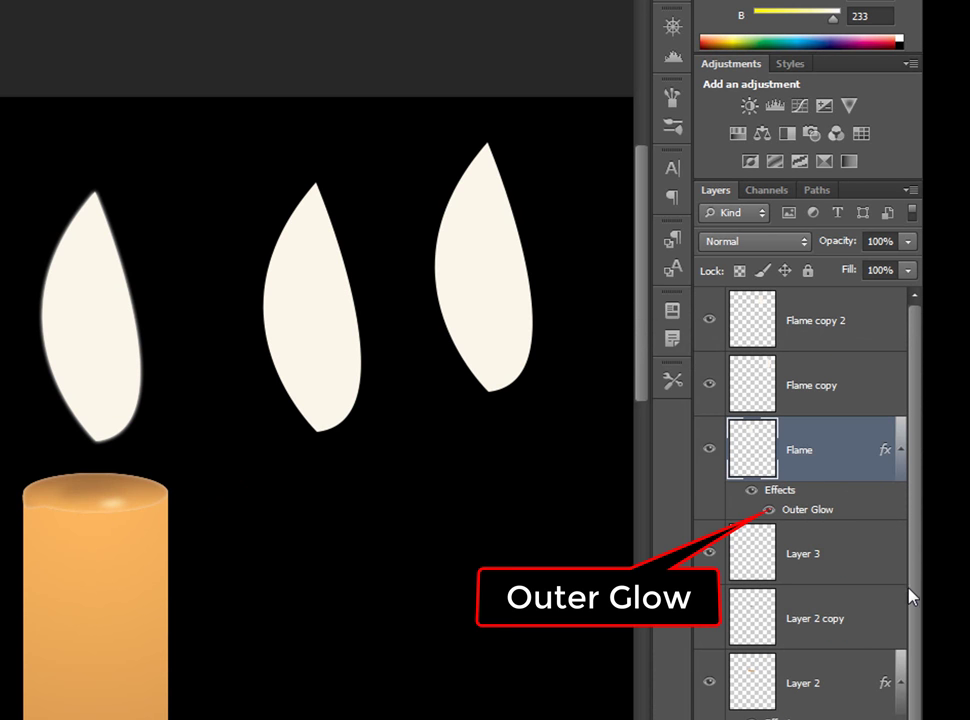
Set the Flame layer's outer glow colour to bright yellow #fcff04
{"action": "double_click", "coordinate": [832, 513]}
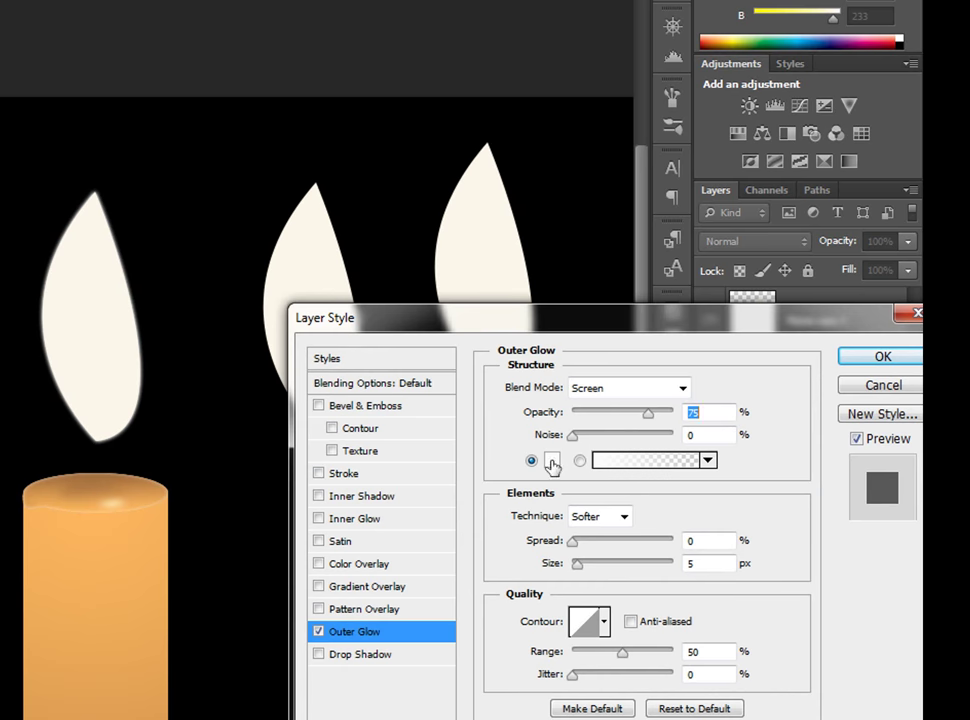
{"action": "left_click", "coordinate": [551, 462]}
{"action": "left_click_drag", "start_coordinate": [528, 663], "coordinate": [529, 664]}
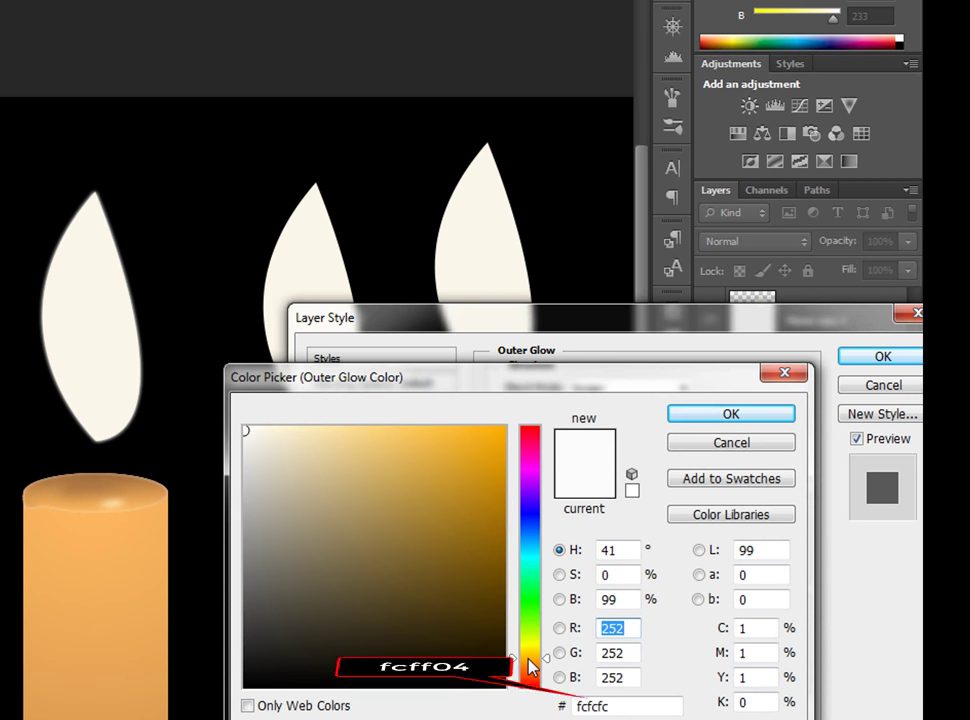
{"action": "left_click_drag", "start_coordinate": [417, 490], "coordinate": [377, 427]}
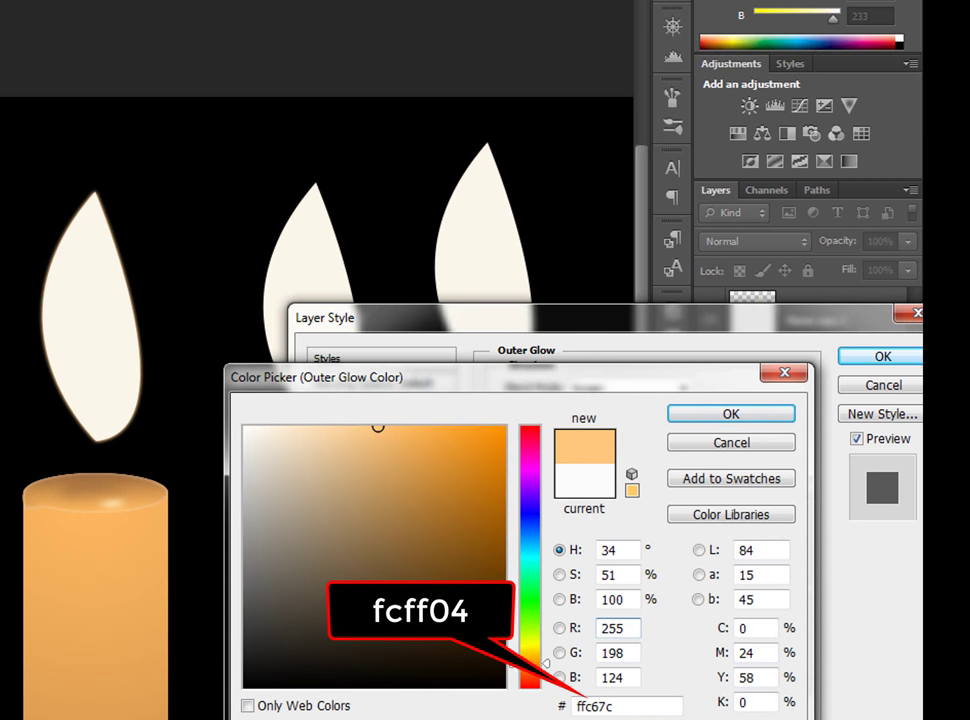
{"action": "left_click", "coordinate": [524, 643]}
{"action": "left_click_drag", "start_coordinate": [475, 427], "coordinate": [503, 422]}
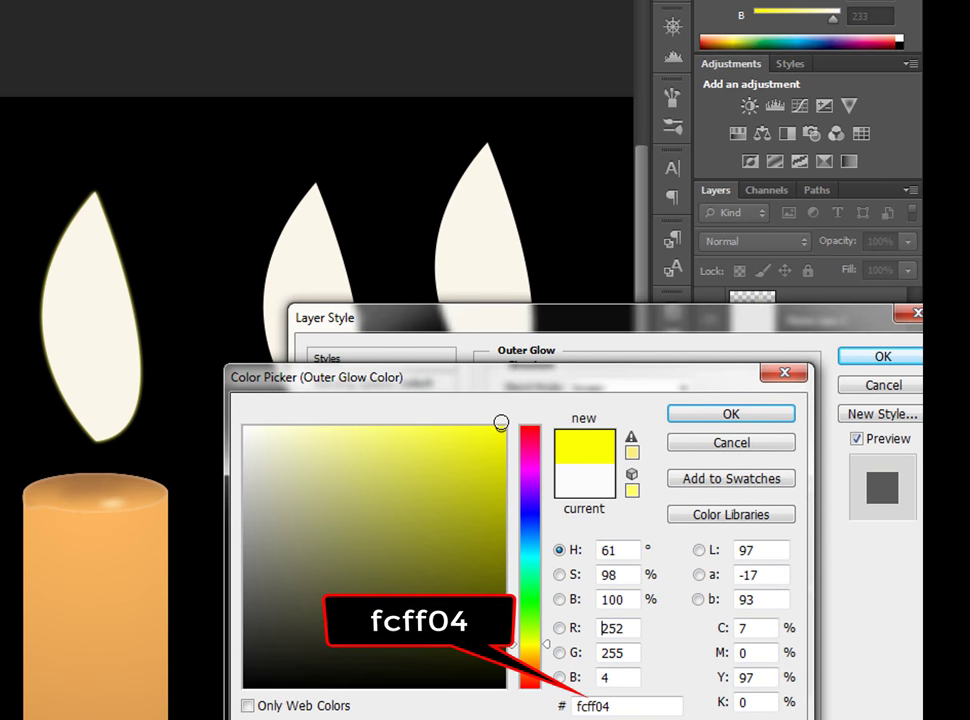
{"action": "left_click", "coordinate": [683, 418]}
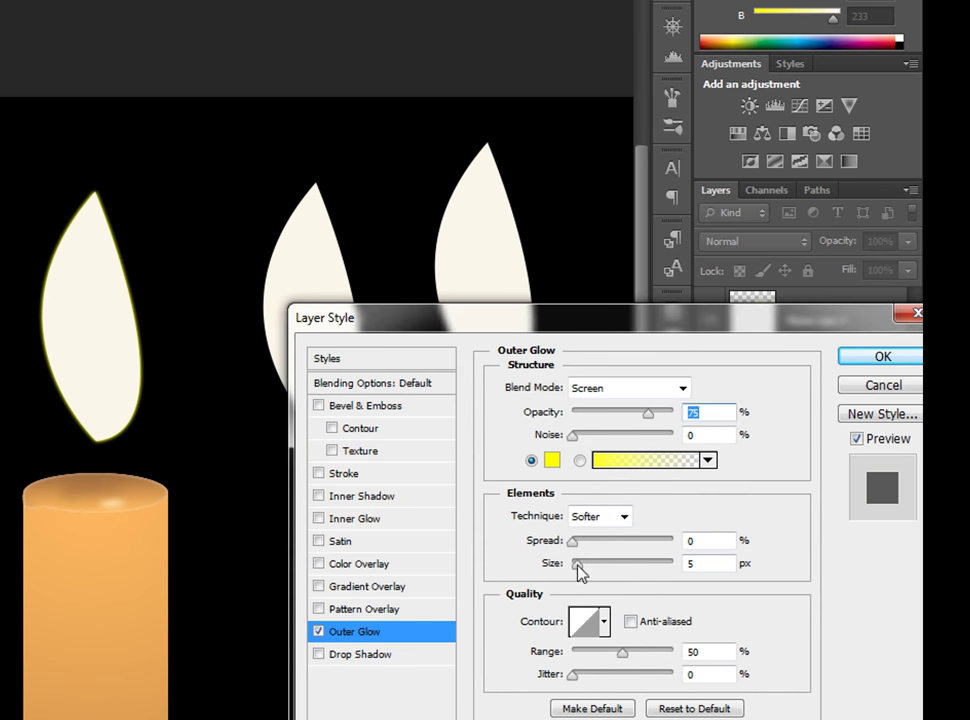
Set the yellow glow to 76% opacity, 4% spread and 21 px size, and apply
{"action": "mouse_move", "coordinate": [577, 563]}
{"action": "left_mouse_down"}
{"action": "mouse_move", "coordinate": [594, 572]}
{"action": "mouse_move", "coordinate": [576, 542]}
{"action": "left_mouse_up"}
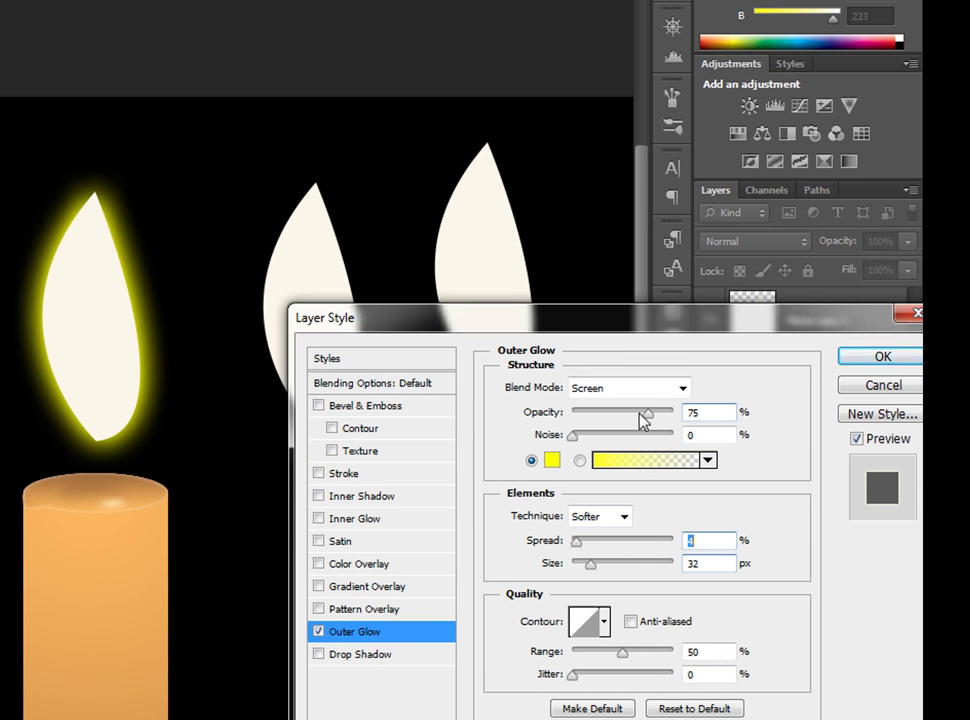
{"action": "left_click_drag", "start_coordinate": [652, 422], "coordinate": [636, 418]}
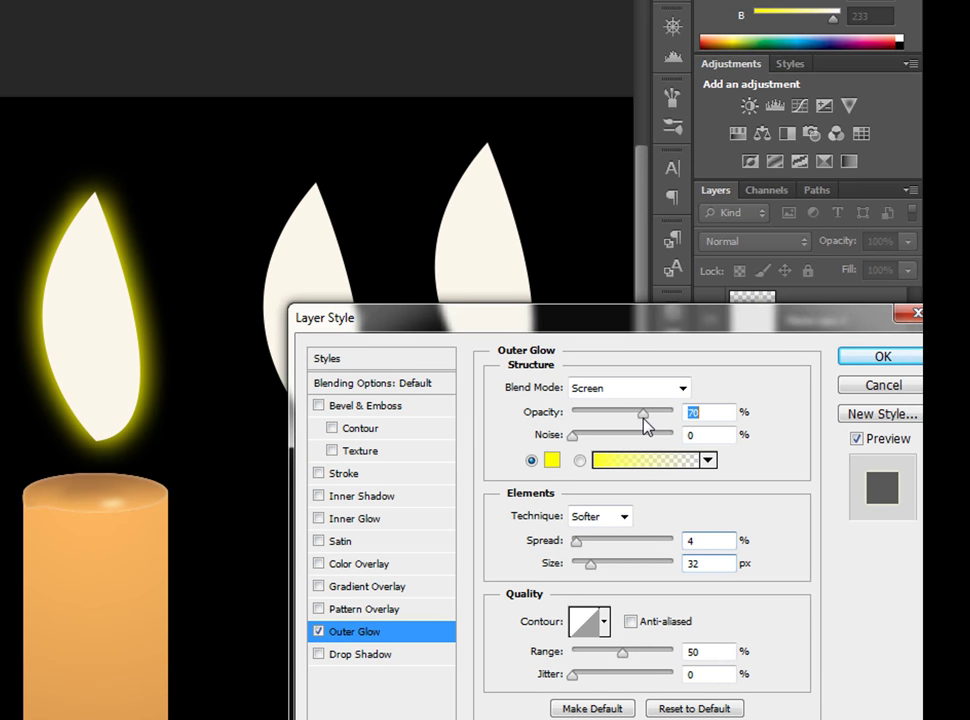
{"action": "left_click_drag", "start_coordinate": [590, 564], "coordinate": [589, 571]}
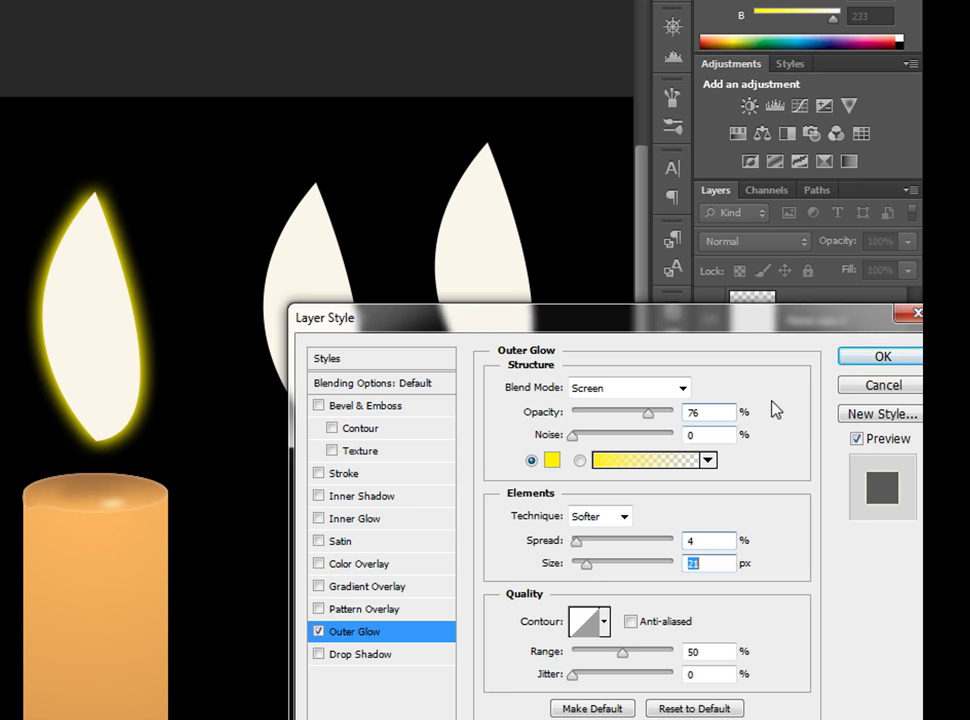
{"action": "left_click", "coordinate": [868, 360]}
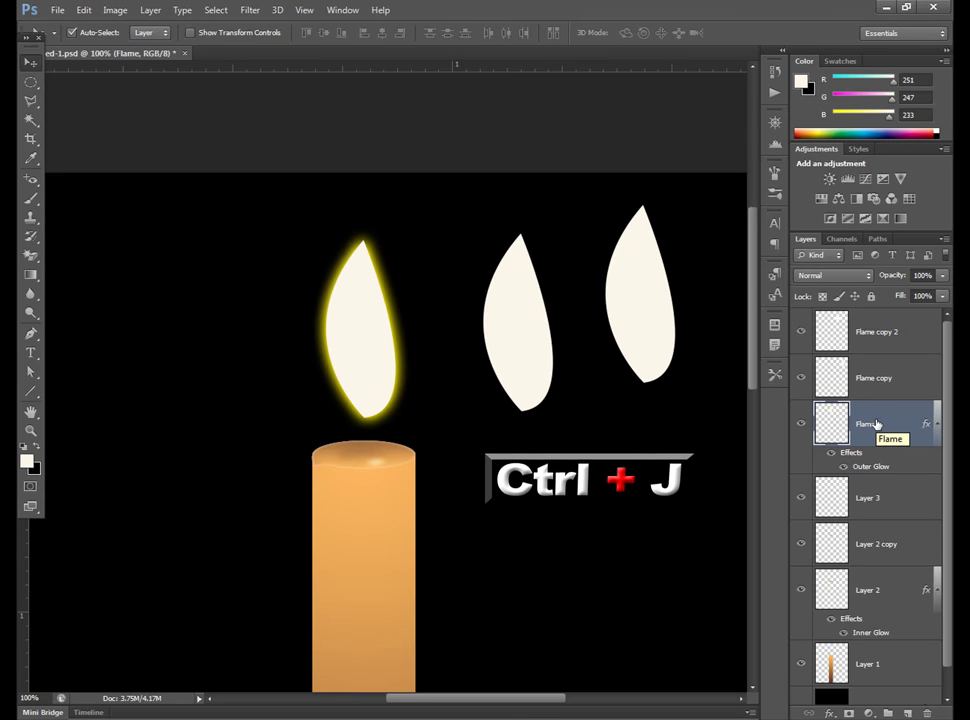
{"action": "key", "text": "ctrl+j"}
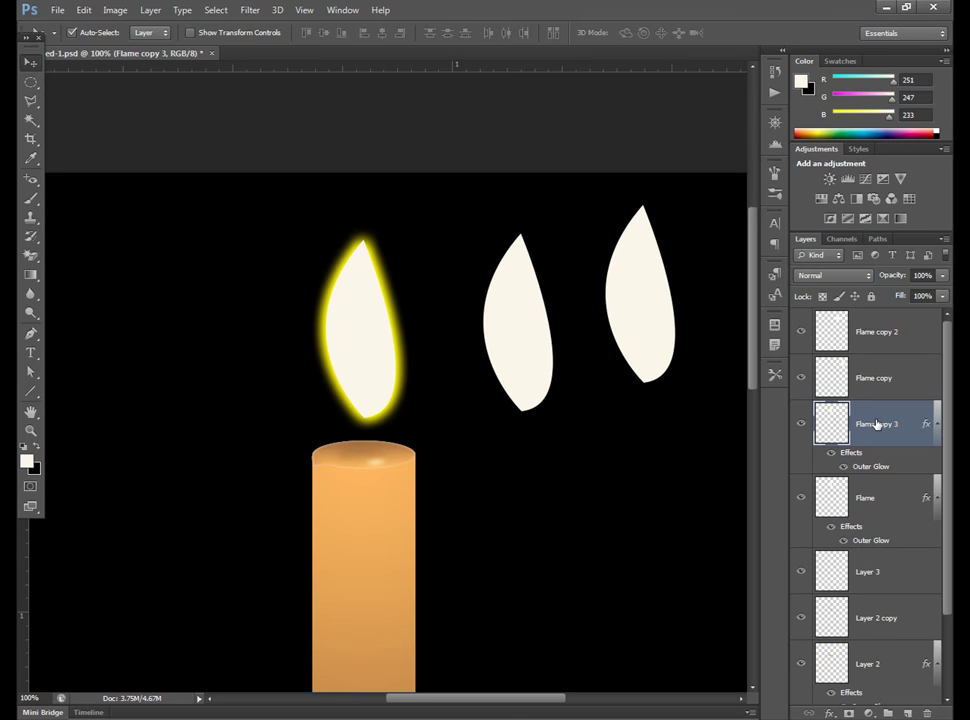
{"action": "key", "text": "Delete"}
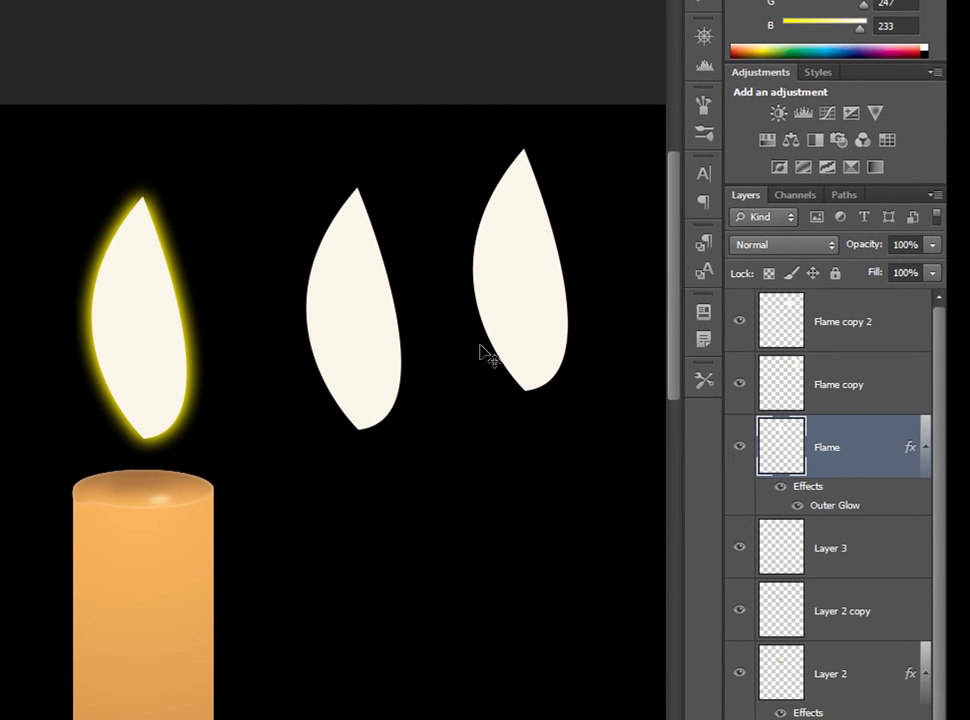
{"action": "key", "text": "alt+bracketright"}
{"action": "key", "text": "alt+bracketright"}
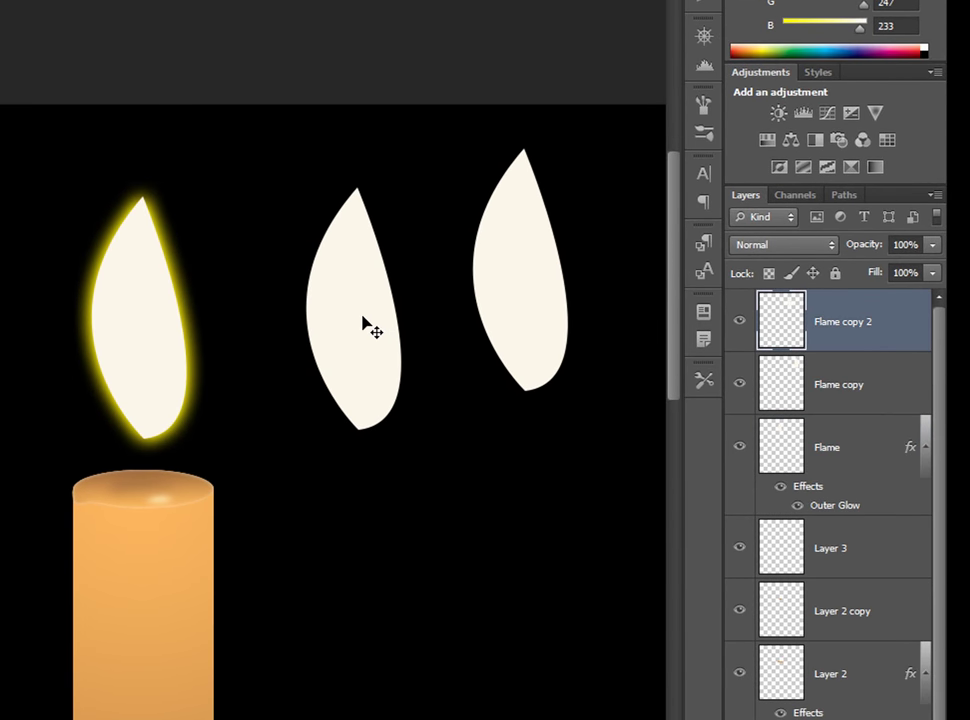
Give Flame copy 2 an Outer Glow coloured pure red
{"action": "double_click", "coordinate": [901, 335]}
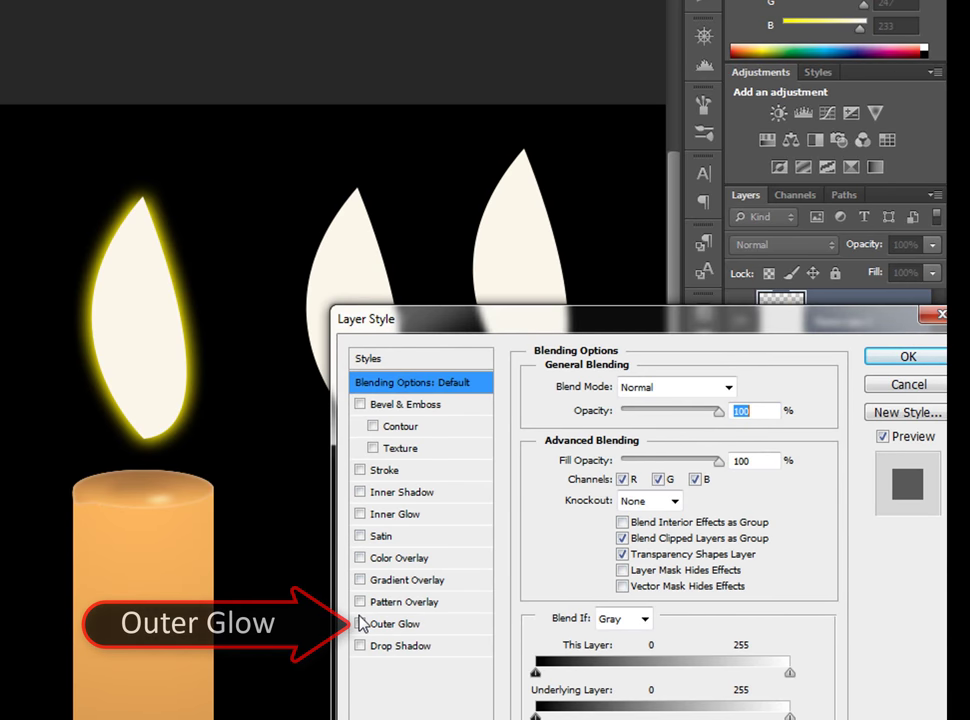
{"action": "left_click", "coordinate": [359, 624]}
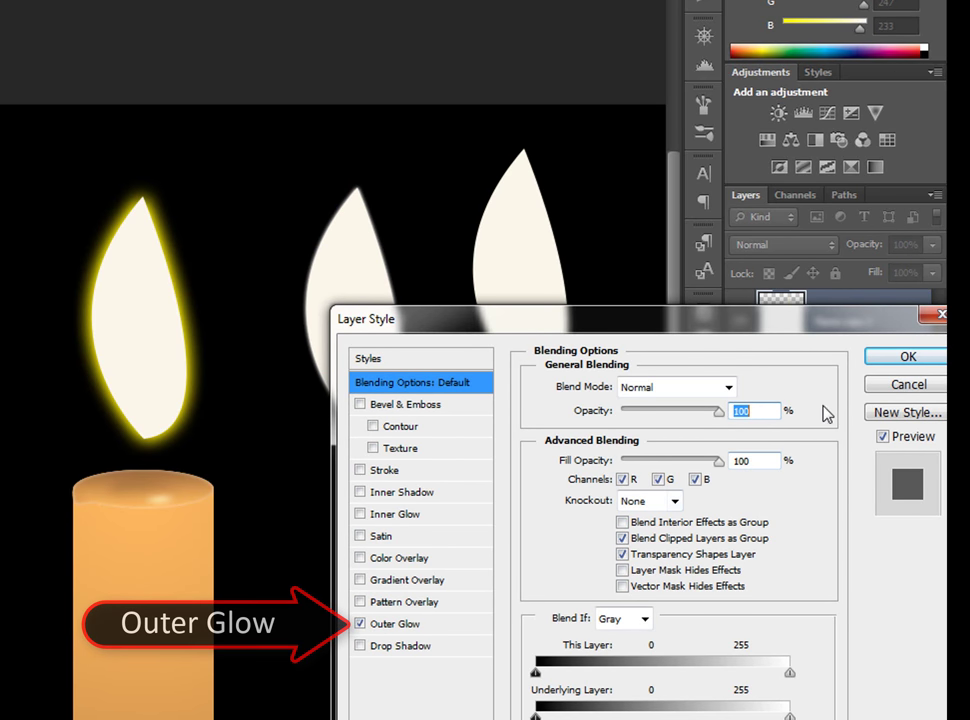
{"action": "left_click", "coordinate": [907, 356]}
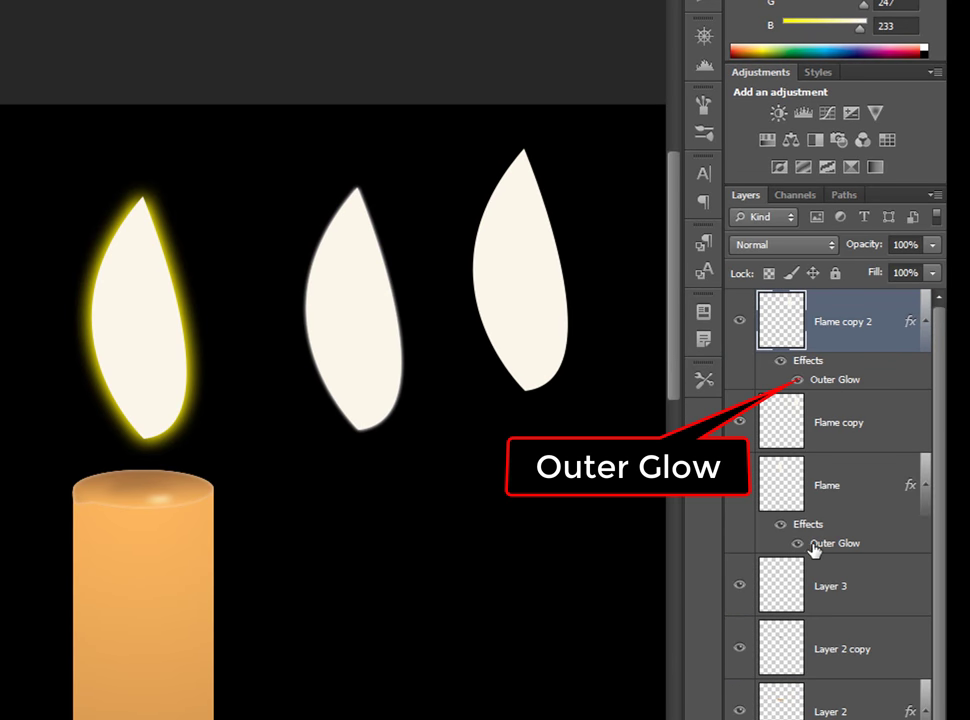
{"action": "double_click", "coordinate": [853, 383]}
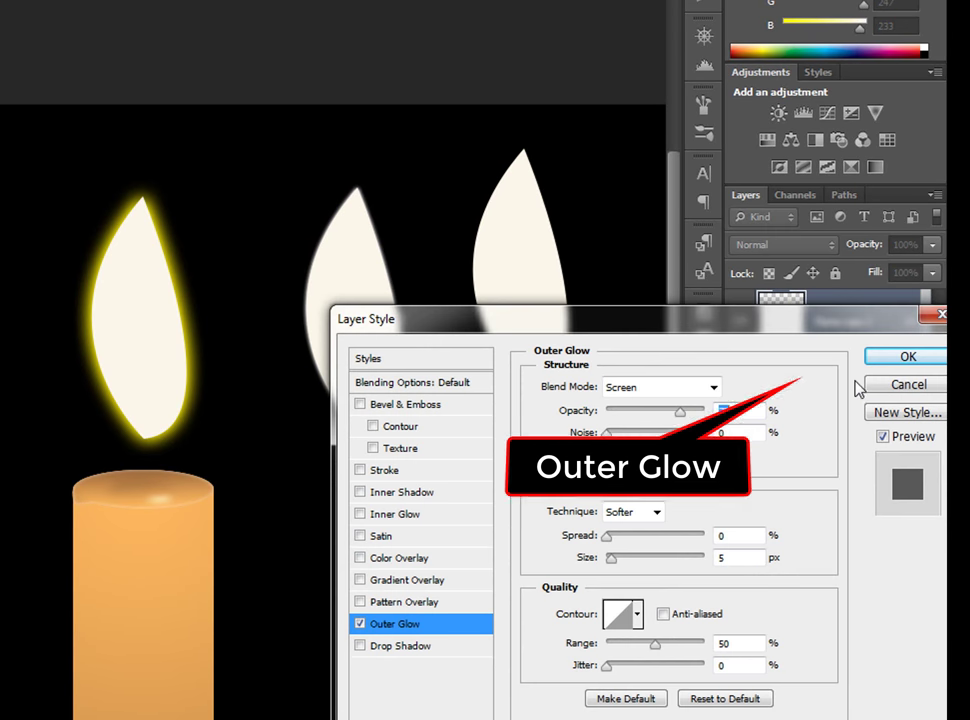
{"action": "left_click", "coordinate": [586, 459]}
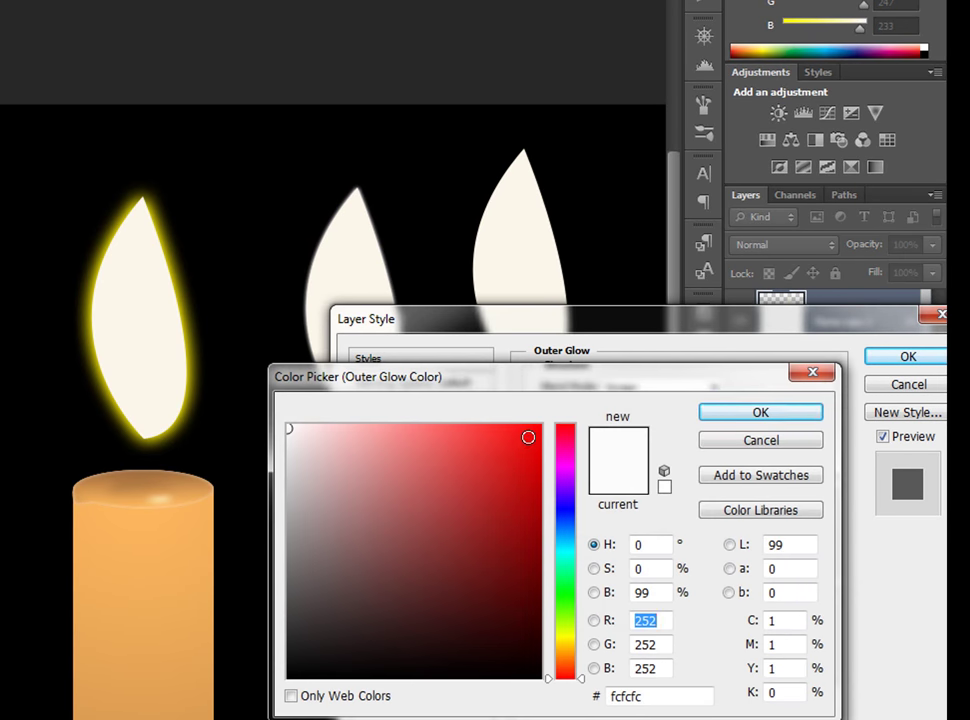
{"action": "left_click_drag", "start_coordinate": [528, 437], "coordinate": [541, 426]}
{"action": "left_click", "coordinate": [715, 414]}
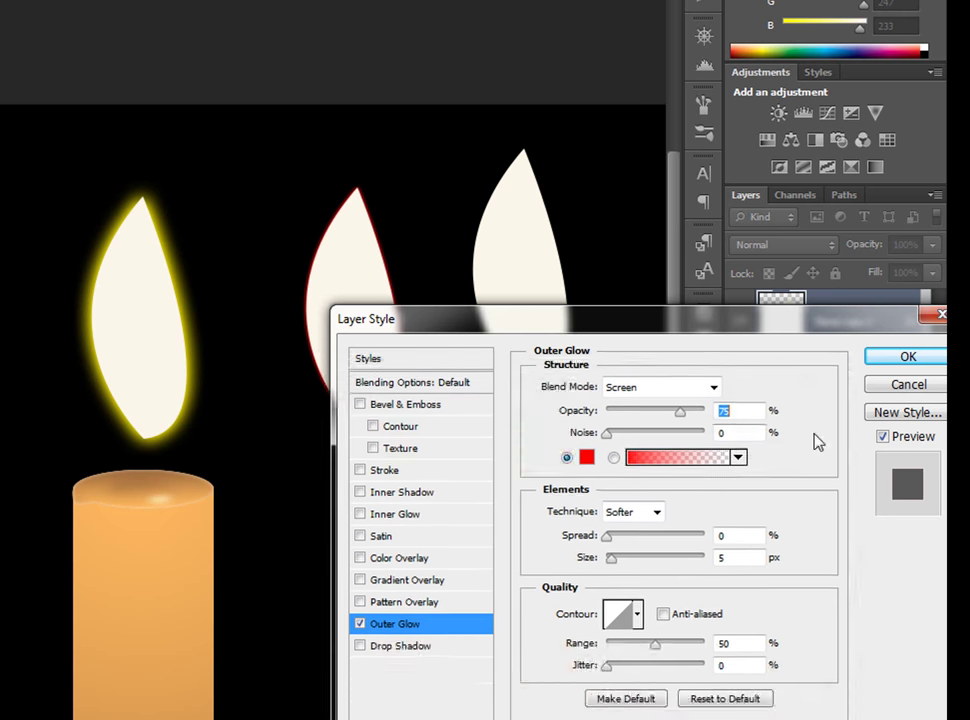
Enlarge the red glow to 76 px, apply it, and move this flame onto the candle's flame
{"action": "left_click_drag", "start_coordinate": [600, 318], "coordinate": [697, 394]}
{"action": "left_click_drag", "start_coordinate": [710, 642], "coordinate": [738, 643]}
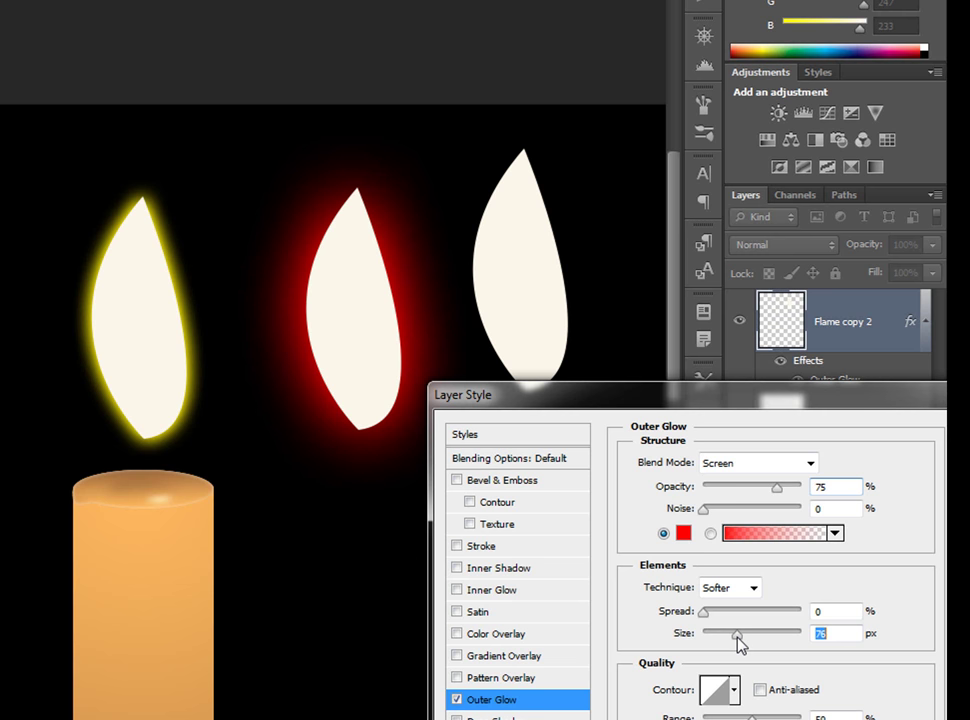
{"action": "left_click_drag", "start_coordinate": [773, 407], "coordinate": [619, 398]}
{"action": "left_click", "coordinate": [836, 426]}
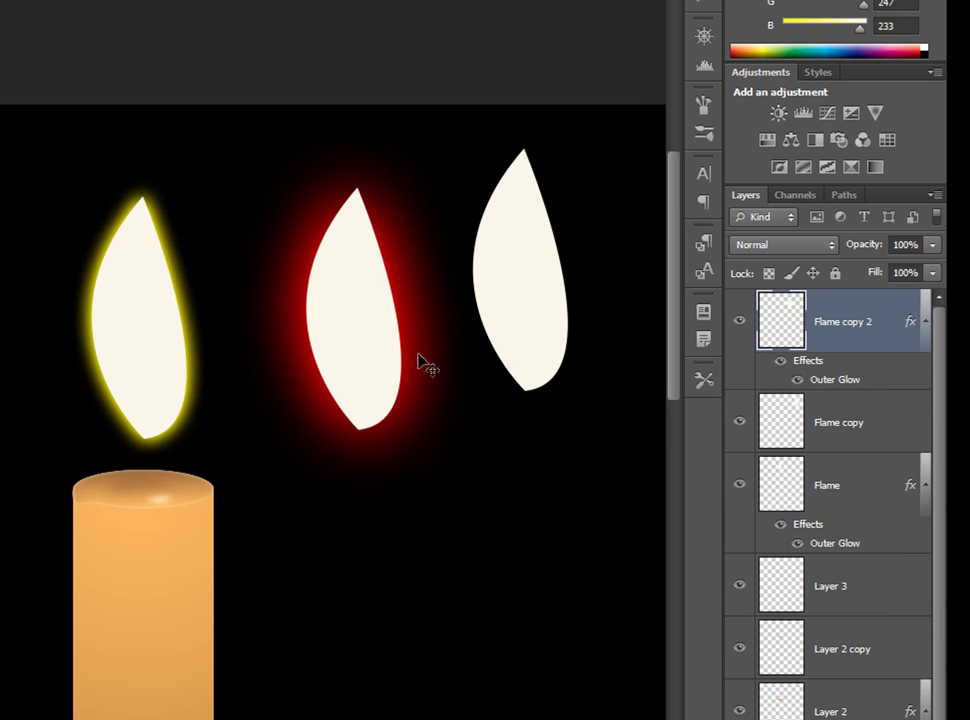
{"action": "left_click_drag", "start_coordinate": [379, 342], "coordinate": [167, 351]}
Enable an Outer Glow layer style on the Flame copy layer
{"action": "left_click", "coordinate": [522, 277]}
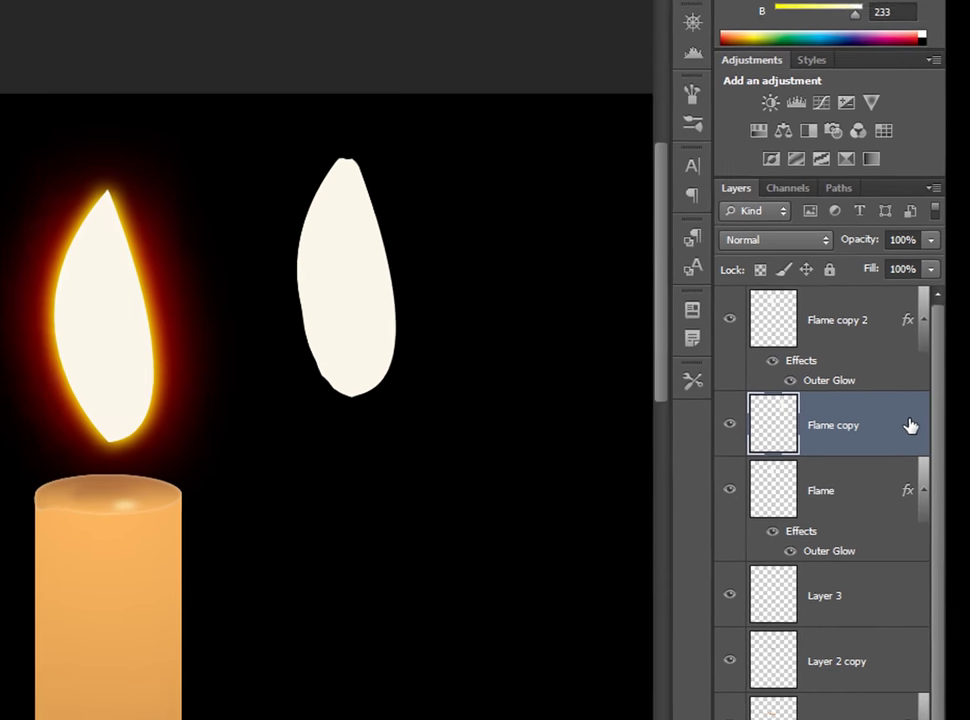
{"action": "double_click", "coordinate": [845, 410]}
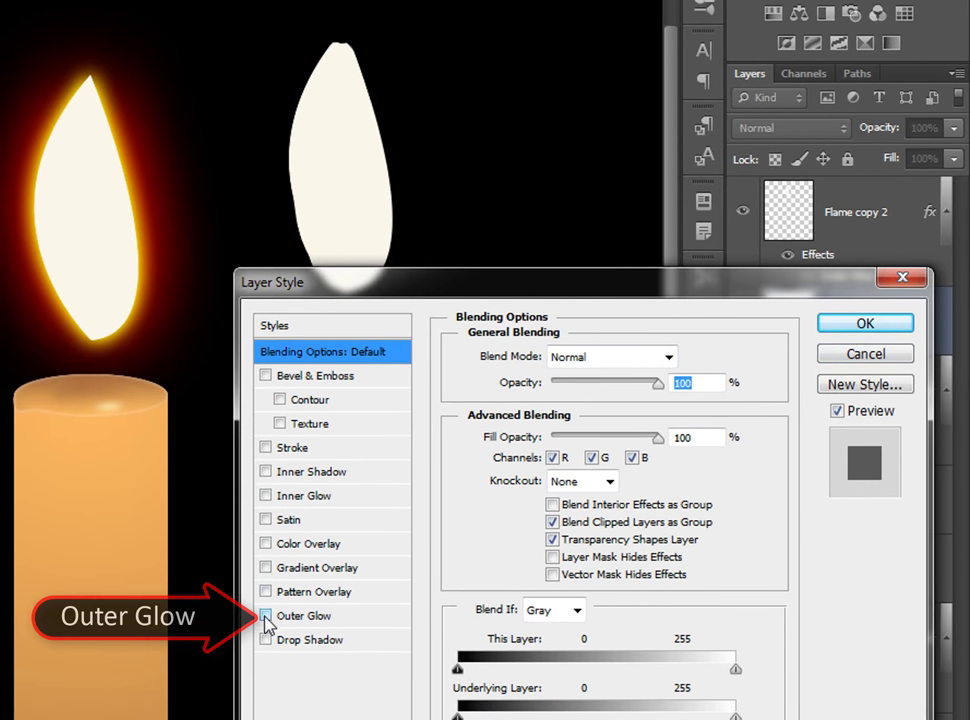
{"action": "left_click", "coordinate": [266, 618]}
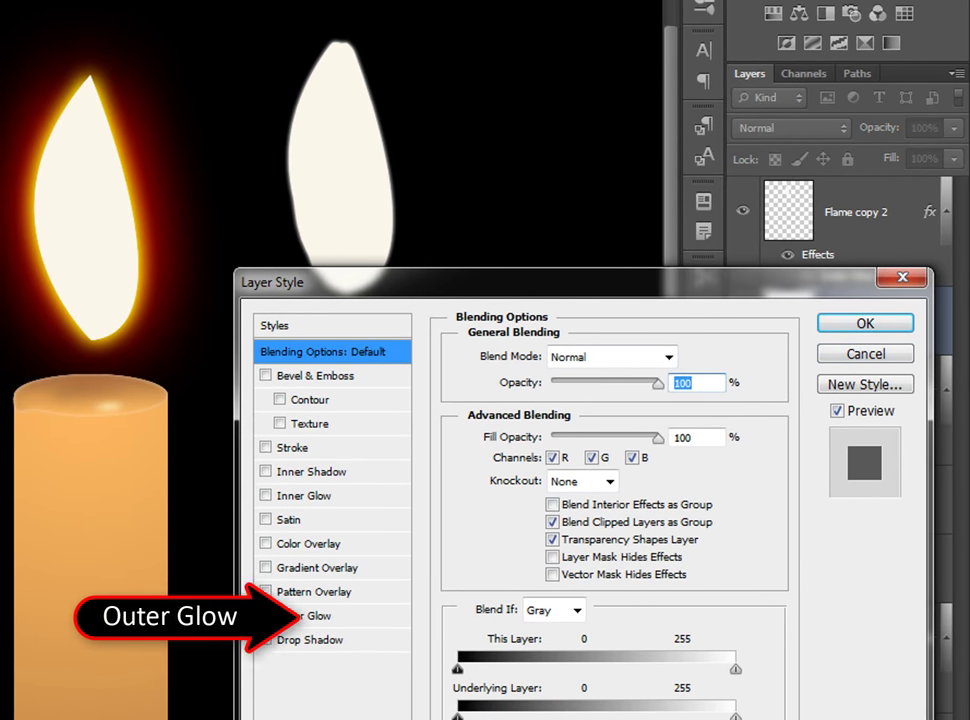
{"action": "left_click", "coordinate": [849, 324]}
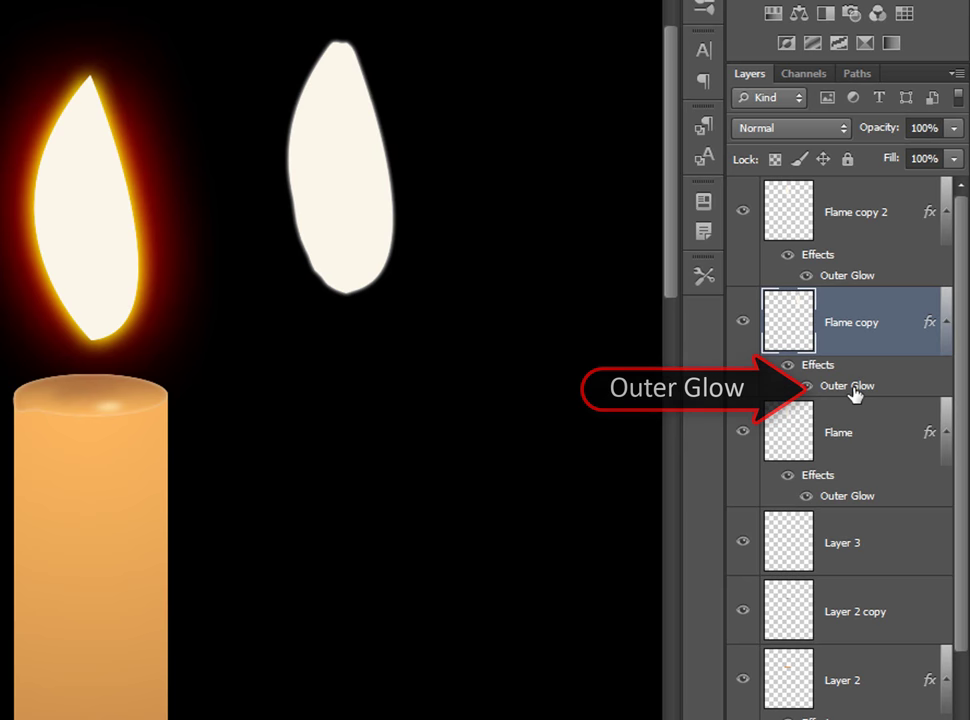
Set Flame copy's glow colour to a light blue-purple around #4a46a0
{"action": "double_click", "coordinate": [853, 391]}
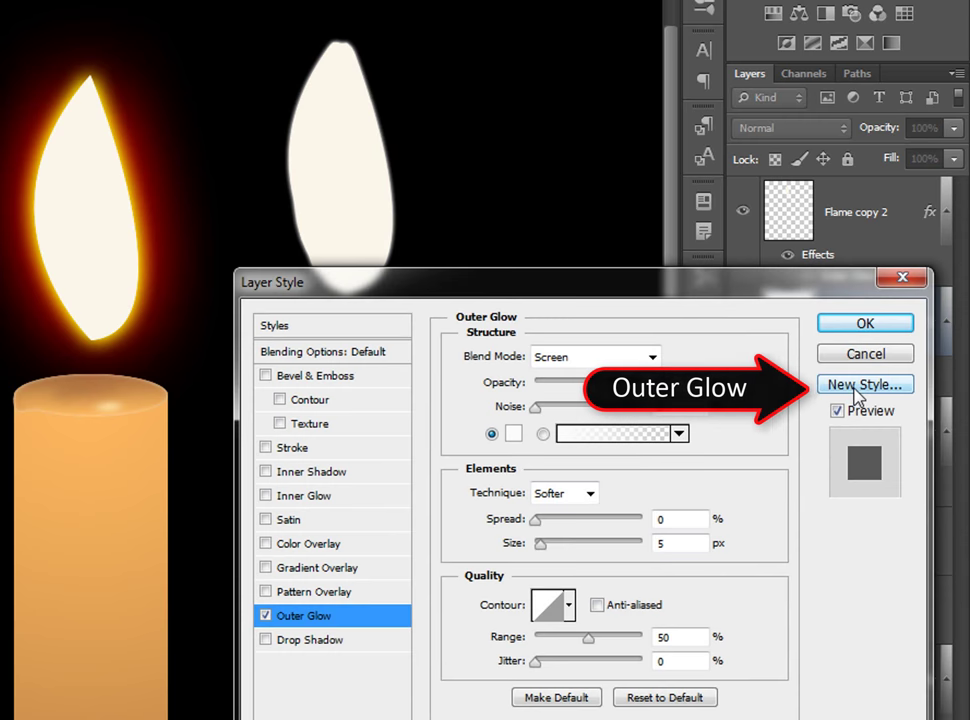
{"action": "left_click", "coordinate": [513, 436]}
{"action": "left_click_drag", "start_coordinate": [553, 421], "coordinate": [554, 415]}
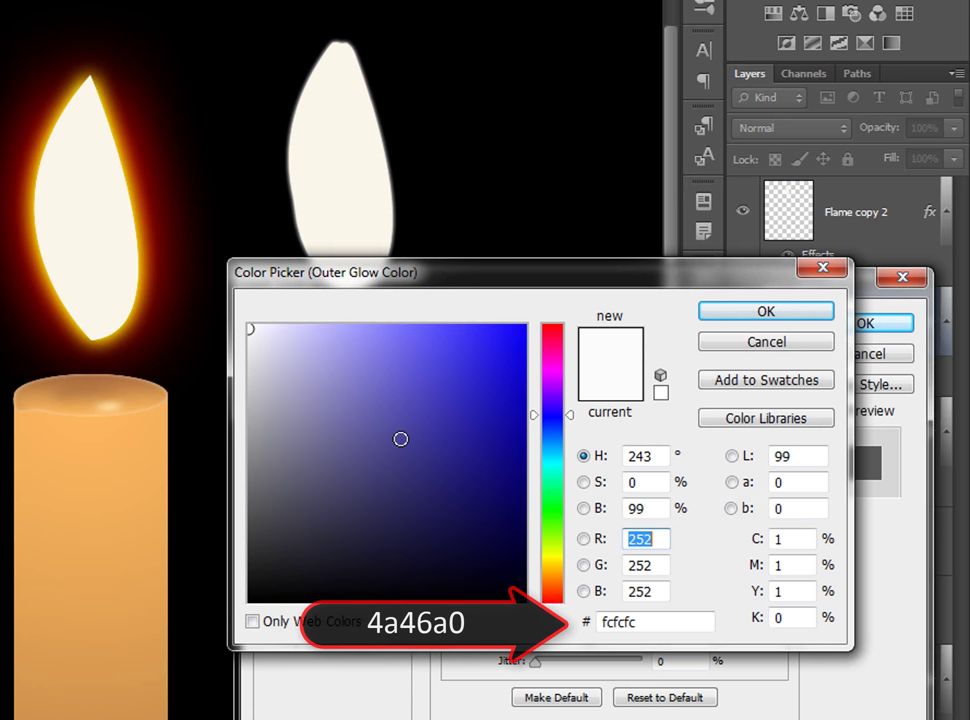
{"action": "mouse_move", "coordinate": [392, 437]}
{"action": "left_mouse_down"}
{"action": "mouse_move", "coordinate": [416, 418]}
{"action": "mouse_move", "coordinate": [405, 396]}
{"action": "left_mouse_up"}
{"action": "left_click", "coordinate": [727, 316]}
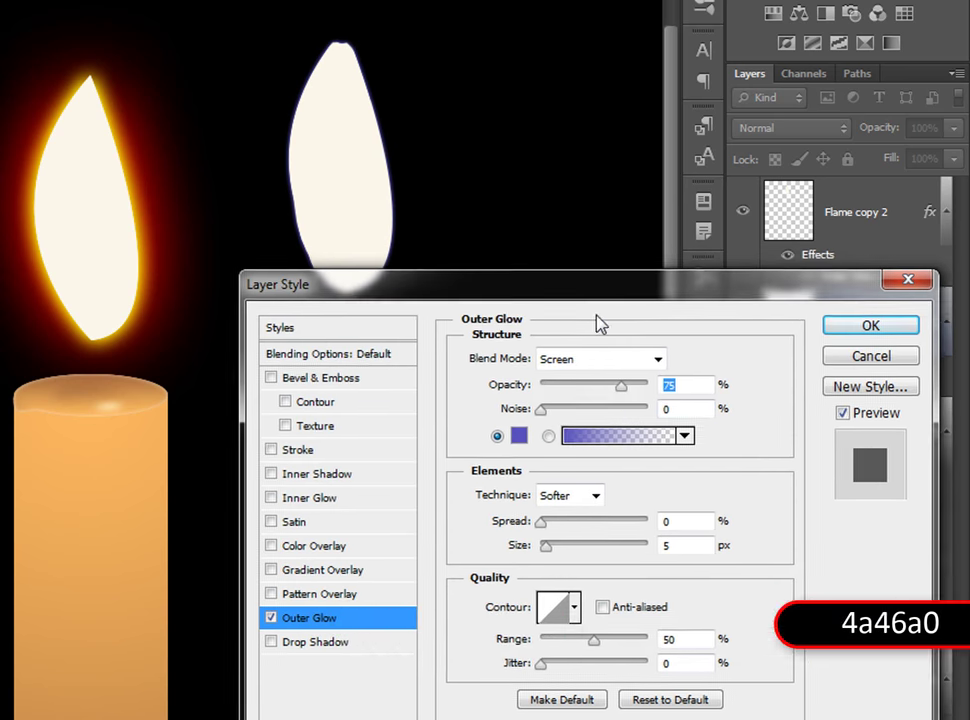
Widen and brighten the blue-purple glow to about 111 px size and 96% opacity
{"action": "left_click_drag", "start_coordinate": [520, 283], "coordinate": [733, 292]}
{"action": "mouse_move", "coordinate": [760, 557]}
{"action": "left_mouse_down"}
{"action": "mouse_move", "coordinate": [800, 557]}
{"action": "mouse_move", "coordinate": [791, 553]}
{"action": "left_mouse_up"}
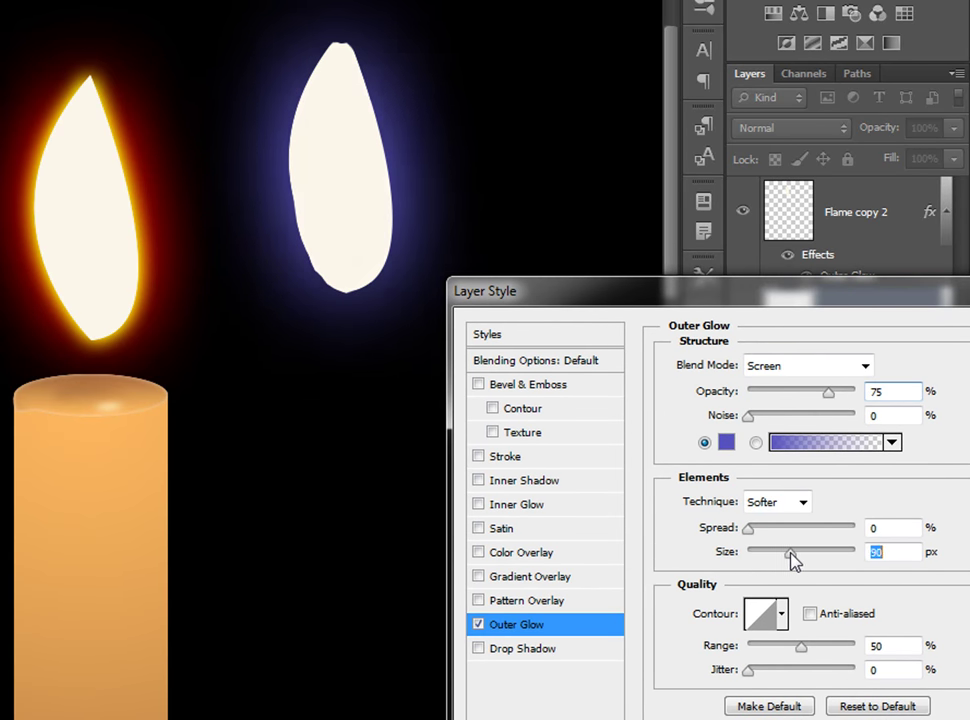
{"action": "left_click_drag", "start_coordinate": [829, 392], "coordinate": [849, 392]}
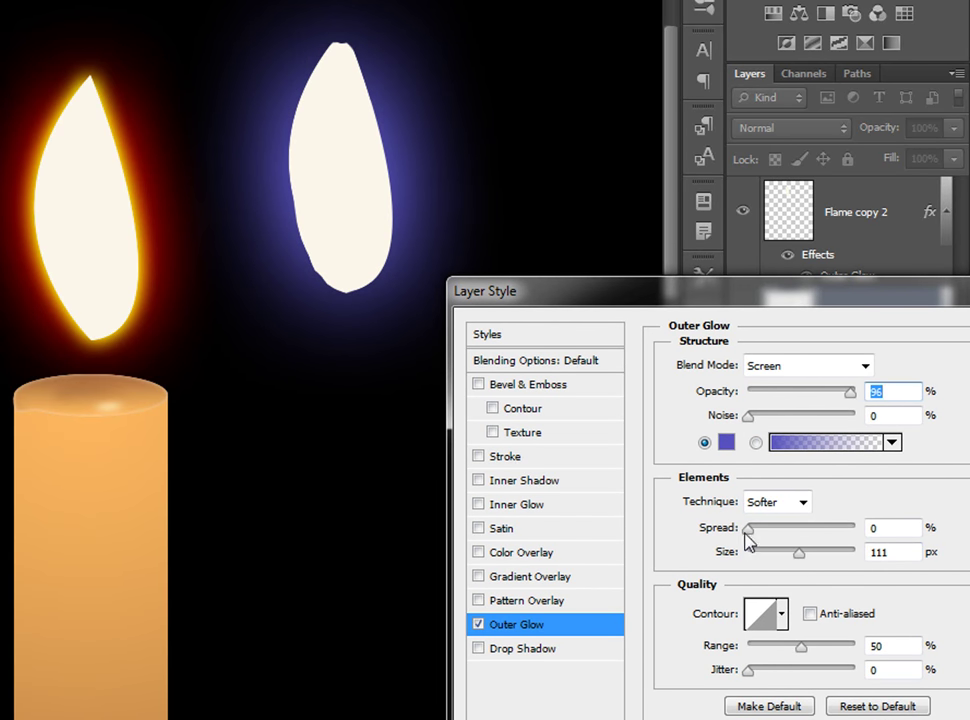
{"action": "left_click_drag", "start_coordinate": [747, 528], "coordinate": [776, 530]}
Apply the purple glow, then shrink Flame copy into a thin sliver at the candle flame's base
{"action": "key", "text": "Return"}
{"action": "left_click", "coordinate": [836, 344]}
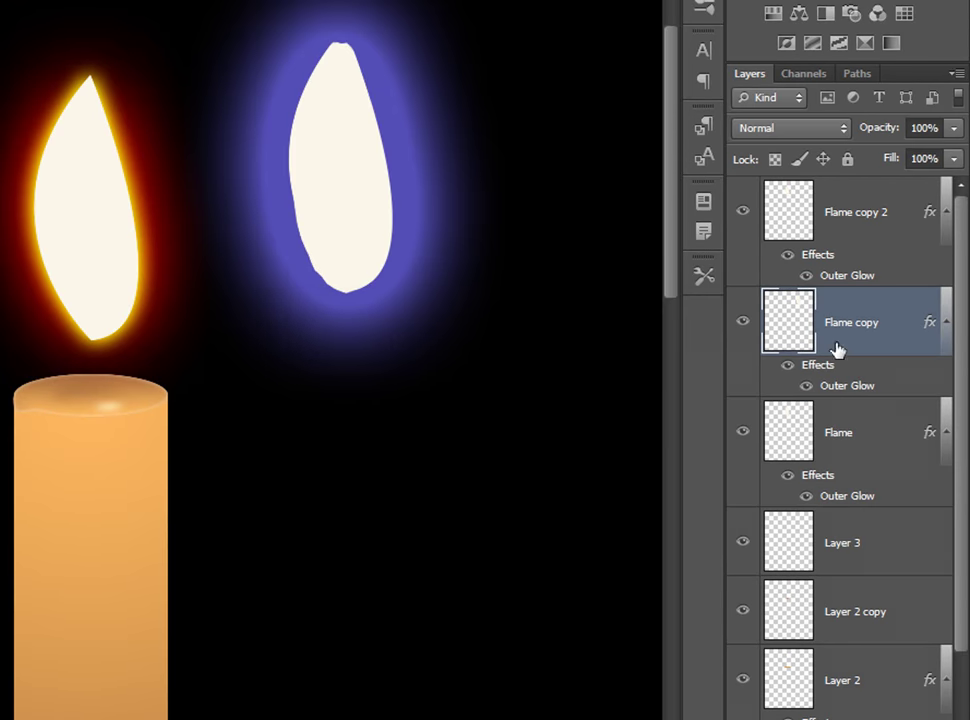
{"action": "key", "text": "ctrl+t"}
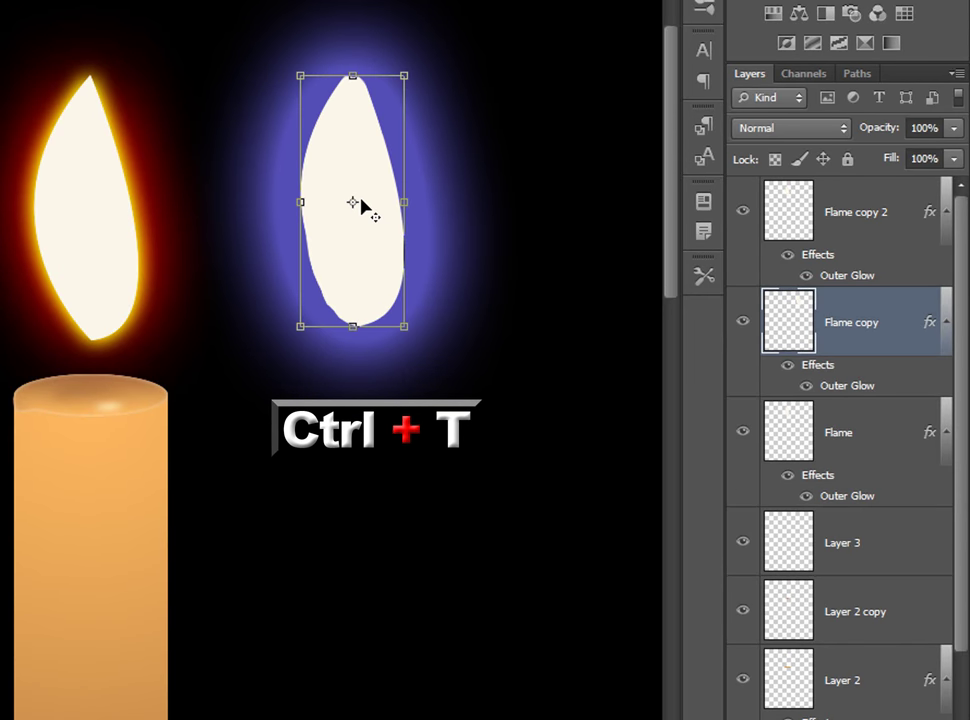
{"action": "left_click_drag", "start_coordinate": [352, 77], "coordinate": [352, 238]}
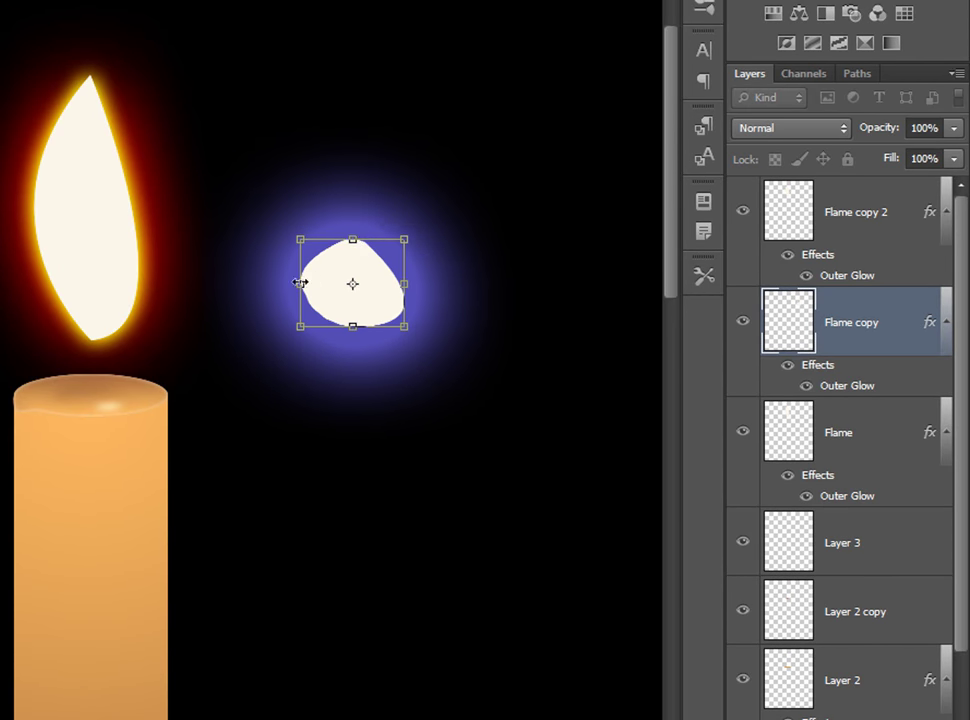
{"action": "mouse_move", "coordinate": [300, 278]}
{"action": "left_mouse_down"}
{"action": "mouse_move", "coordinate": [140, 308]}
{"action": "mouse_move", "coordinate": [130, 343]}
{"action": "left_mouse_up"}
{"action": "left_click_drag", "start_coordinate": [131, 297], "coordinate": [109, 297]}
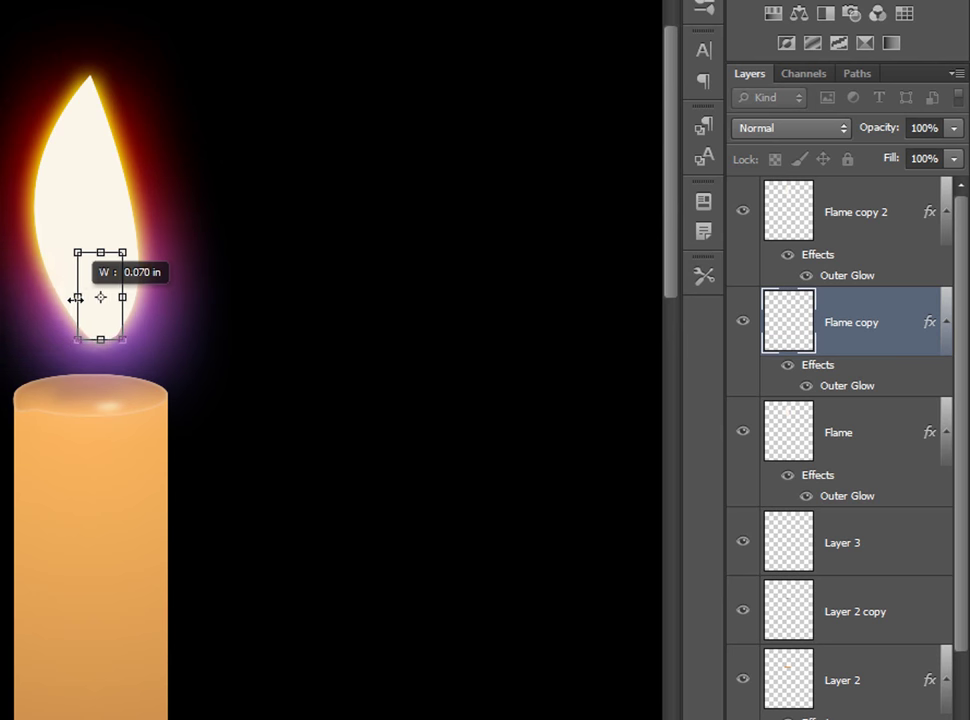
{"action": "left_click_drag", "start_coordinate": [97, 252], "coordinate": [97, 288]}
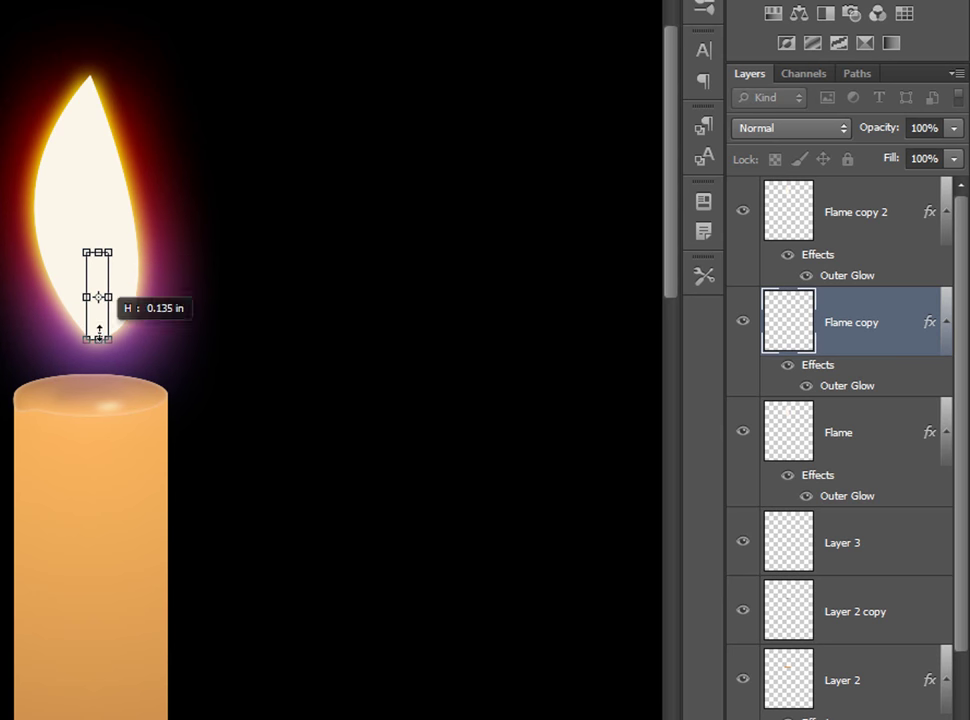
{"action": "key", "text": "Return"}
Change the sliver's outer glow colour to stronger blue #3a32e2 and deselect the layer
{"action": "double_click", "coordinate": [860, 384]}
{"action": "left_click", "coordinate": [563, 465]}
{"action": "left_click", "coordinate": [460, 356]}
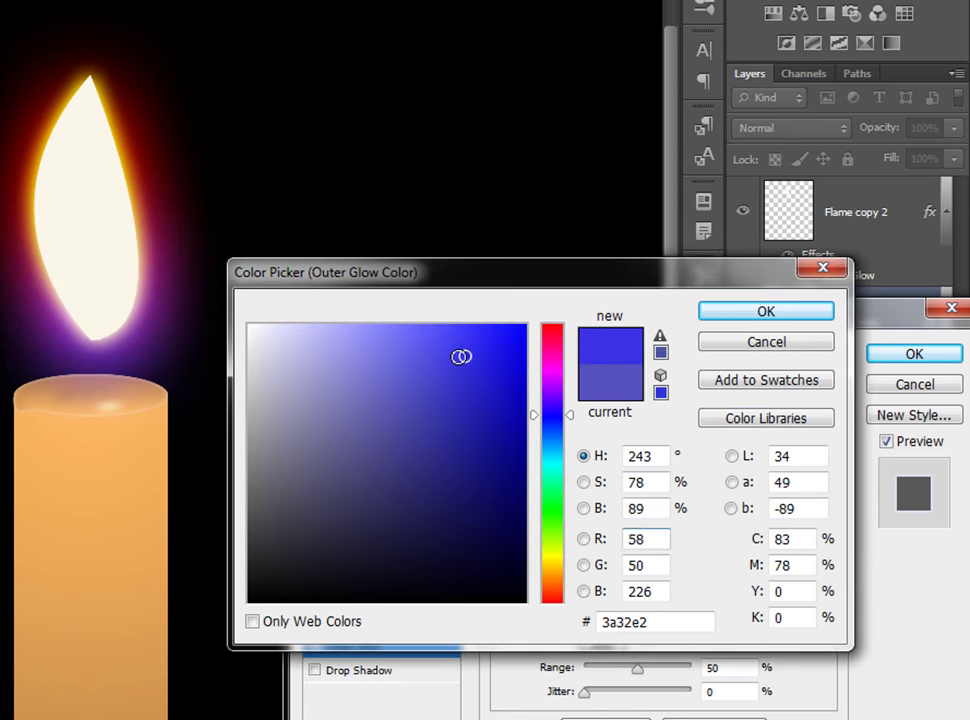
{"action": "left_click", "coordinate": [733, 316]}
{"action": "left_click", "coordinate": [914, 357]}
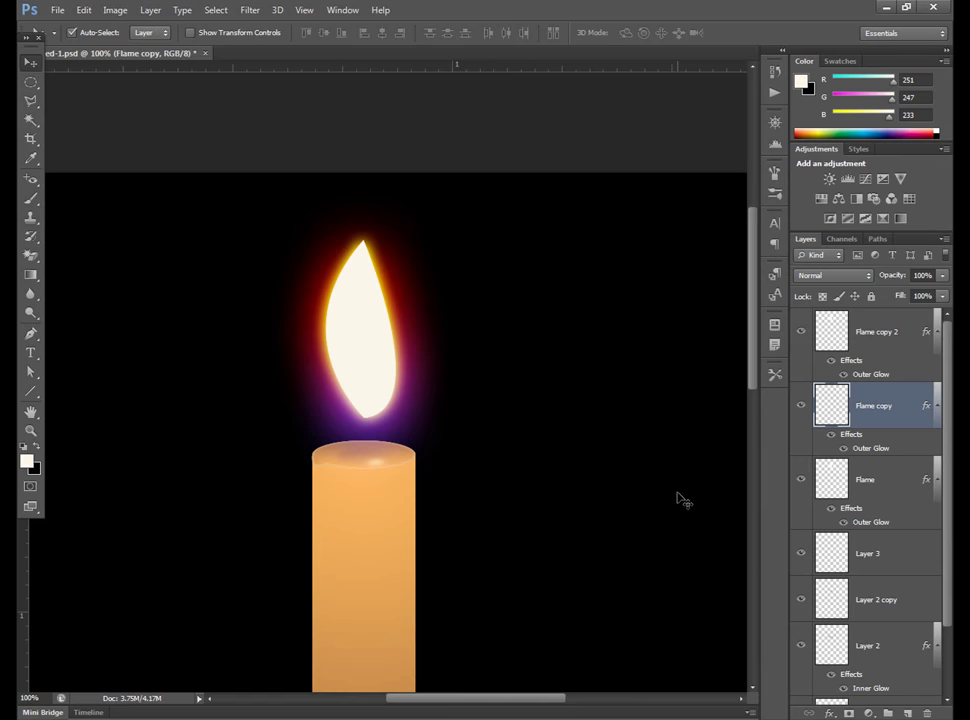
{"action": "left_click", "coordinate": [680, 500]}
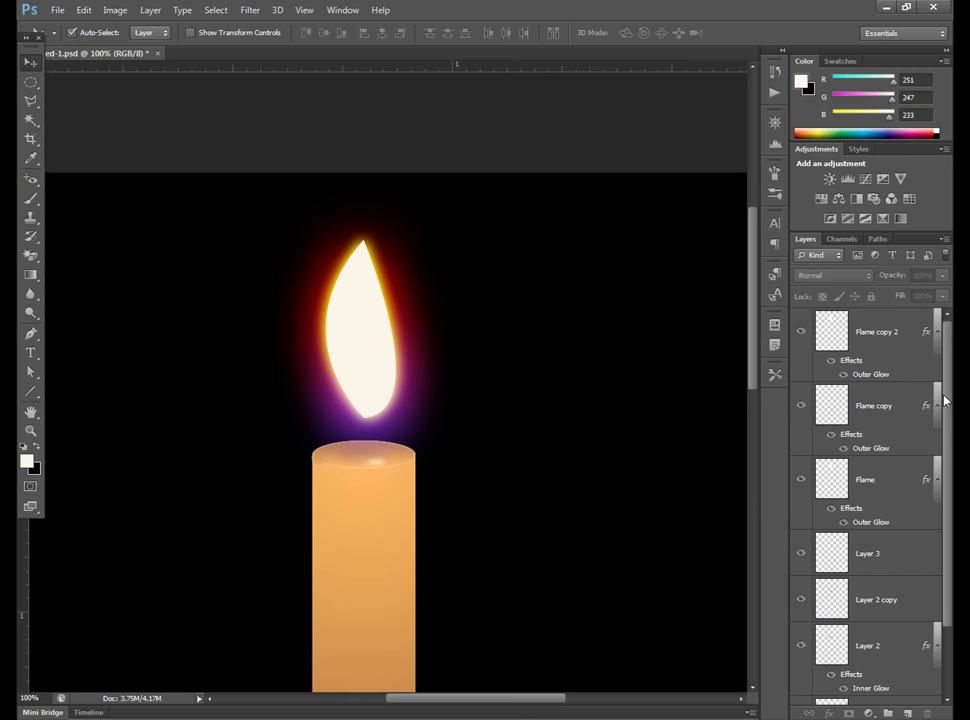
Add Layer 4, draw a thin wick path from the candle top into the flame, and load it as a selection
{"action": "left_click", "coordinate": [907, 713]}
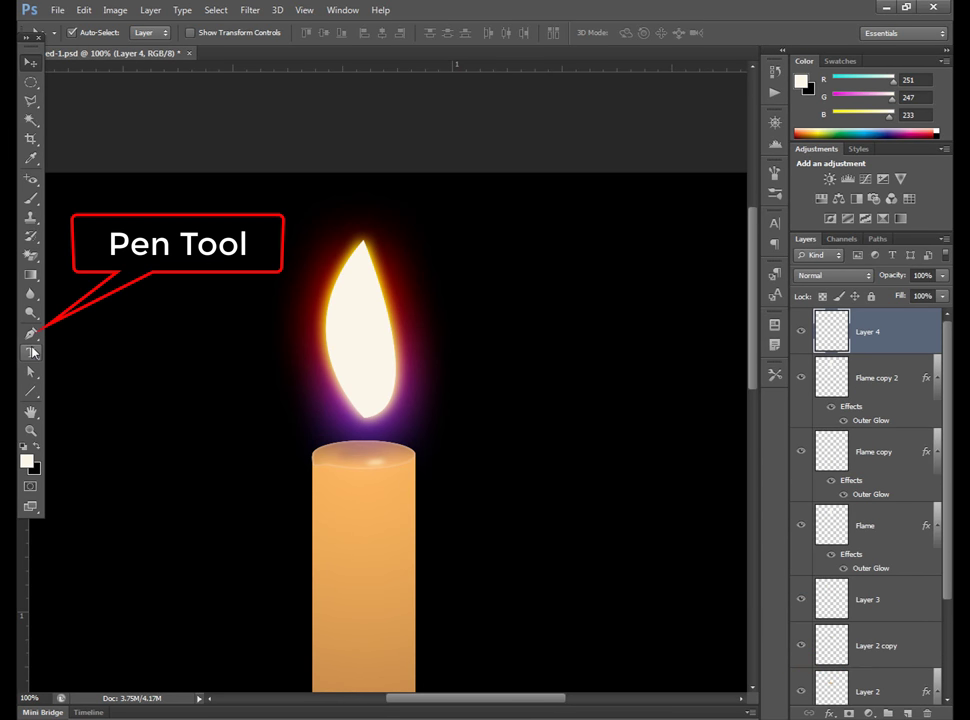
{"action": "left_click", "coordinate": [31, 338]}
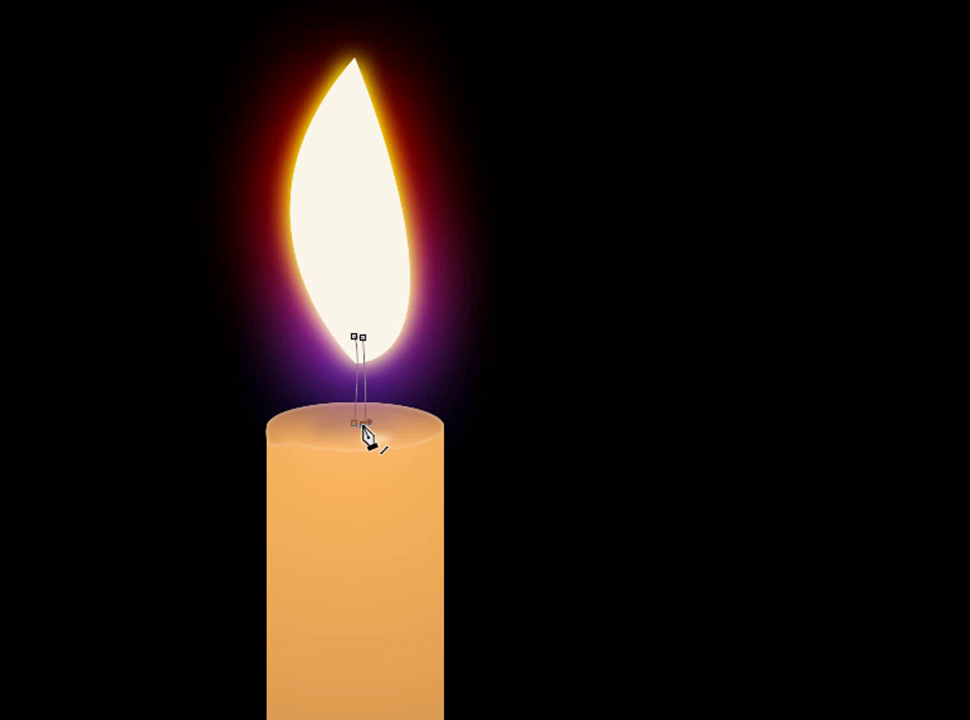
{"action": "left_click", "coordinate": [362, 425]}
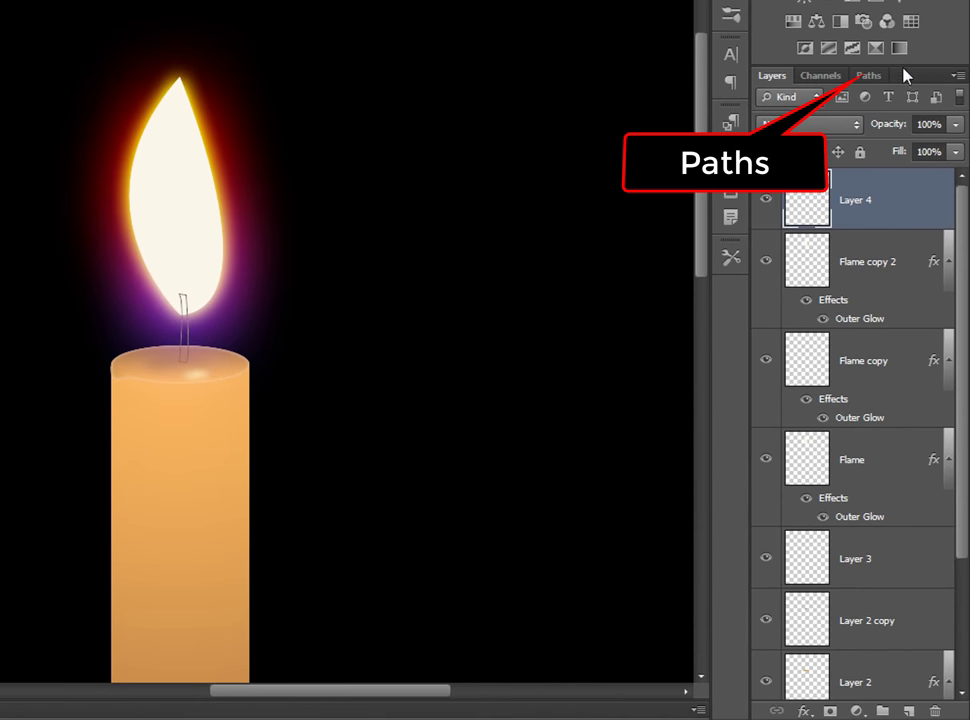
{"action": "left_click", "coordinate": [871, 77]}
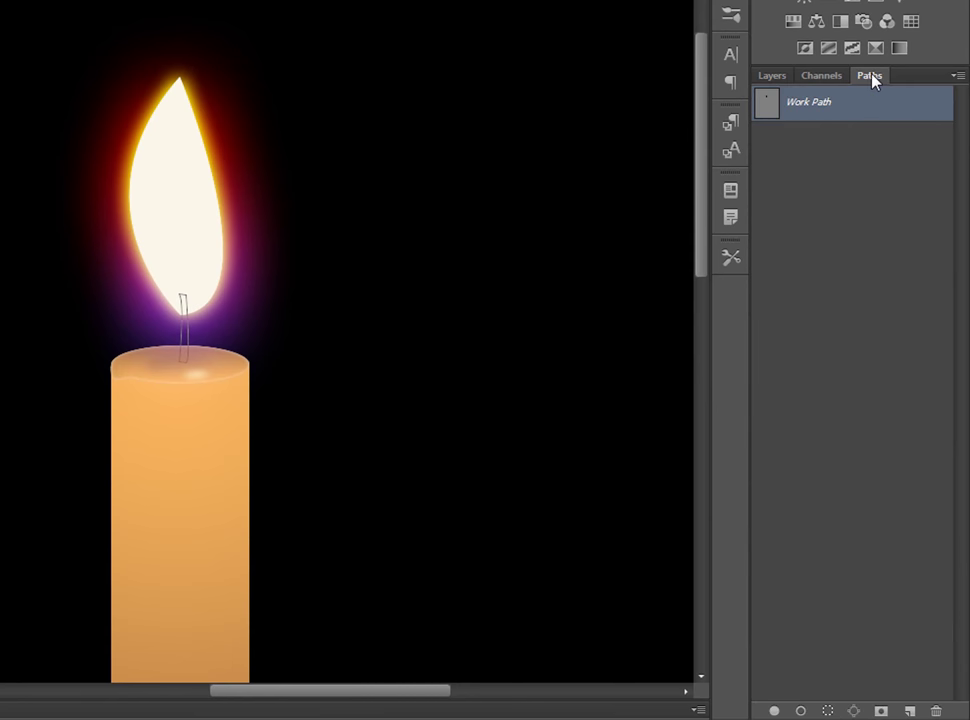
{"action": "left_click", "coordinate": [828, 711]}
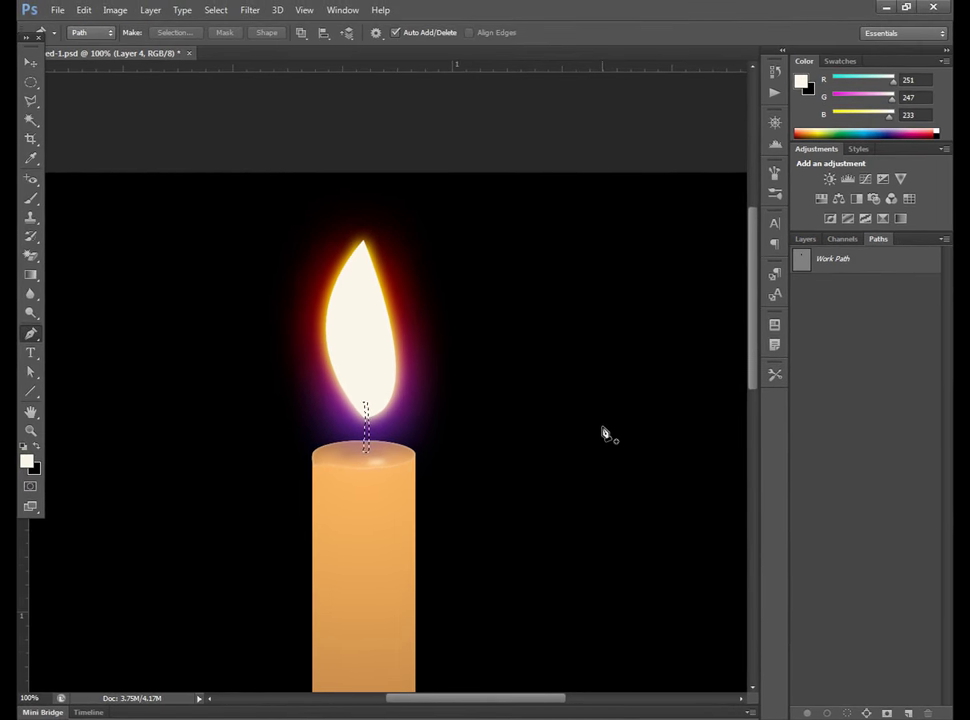
Set up a gradient from light orange #feb85e to deep brown #3a1604
{"action": "left_click", "coordinate": [30, 277]}
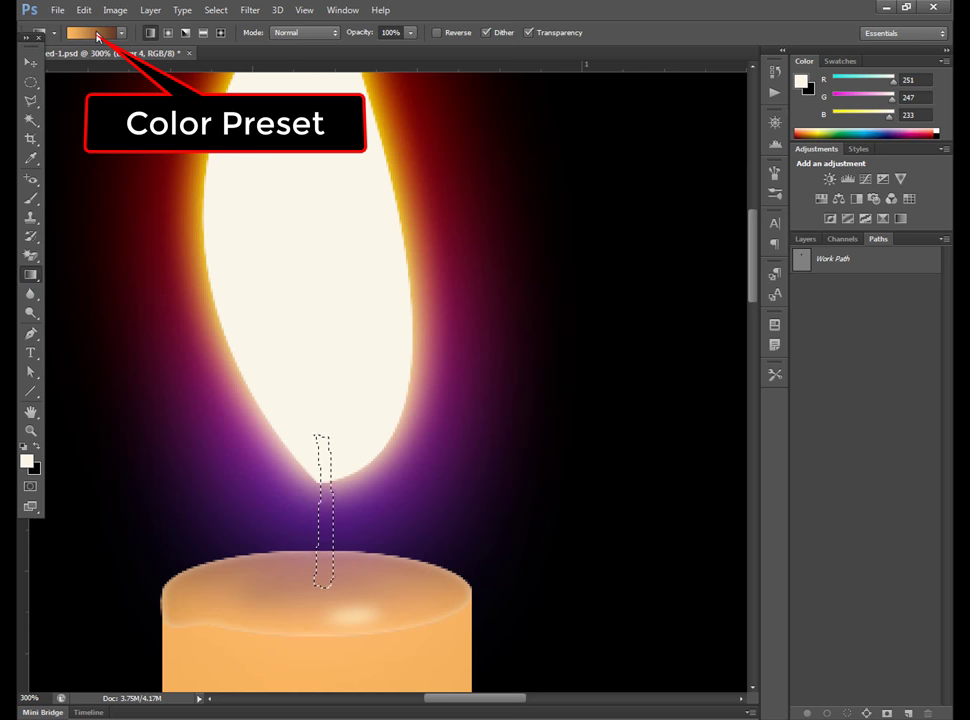
{"action": "left_click", "coordinate": [95, 33]}
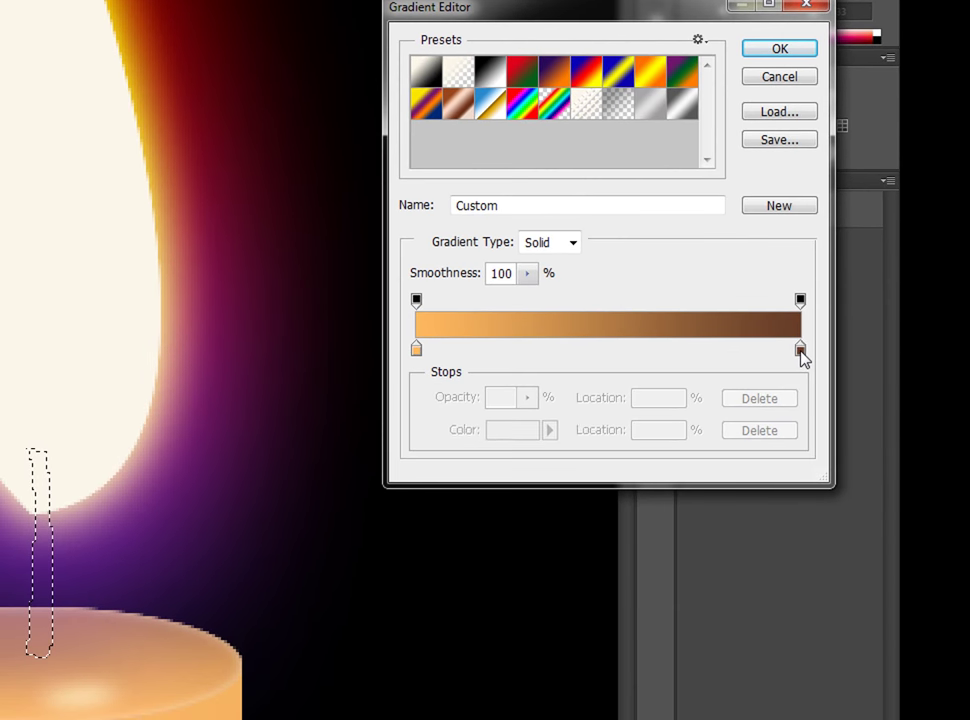
{"action": "double_click", "coordinate": [786, 373]}
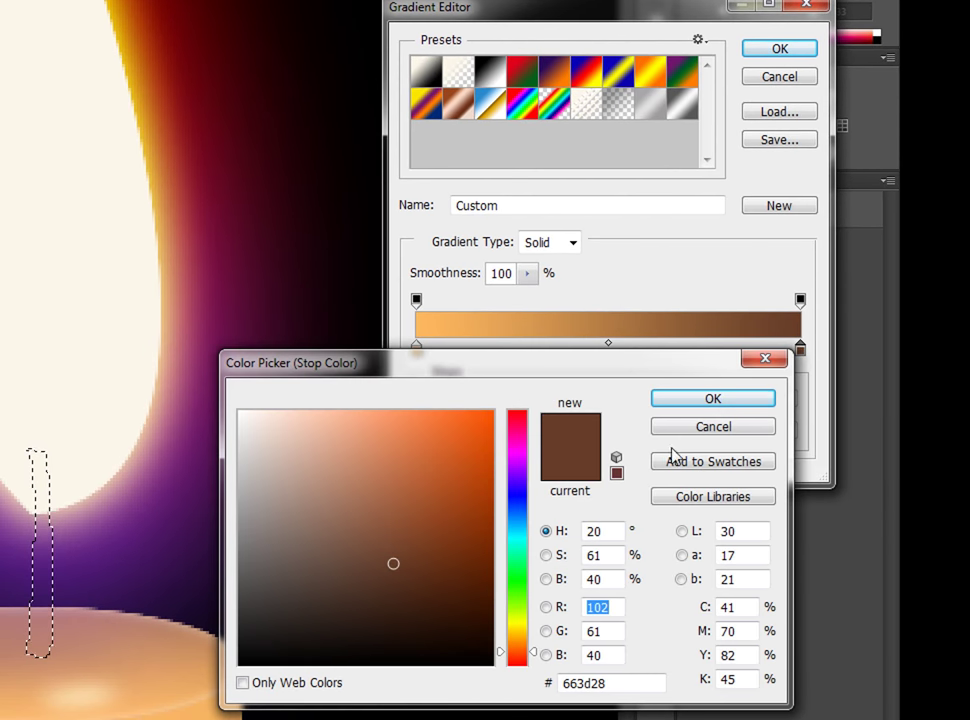
{"action": "left_click_drag", "start_coordinate": [478, 606], "coordinate": [480, 610]}
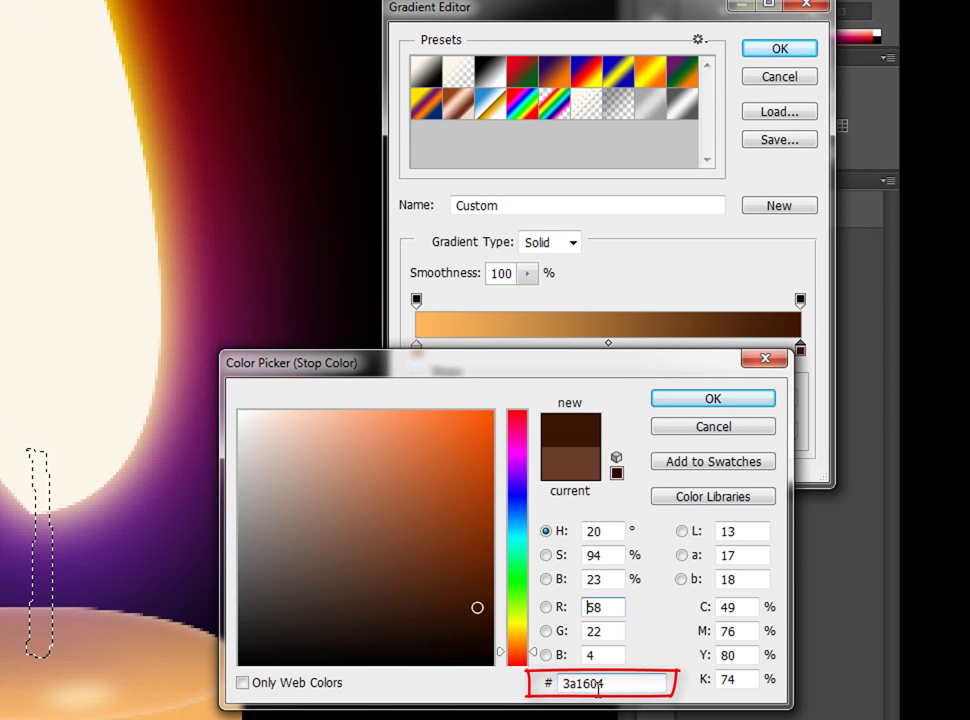
{"action": "left_click", "coordinate": [716, 400]}
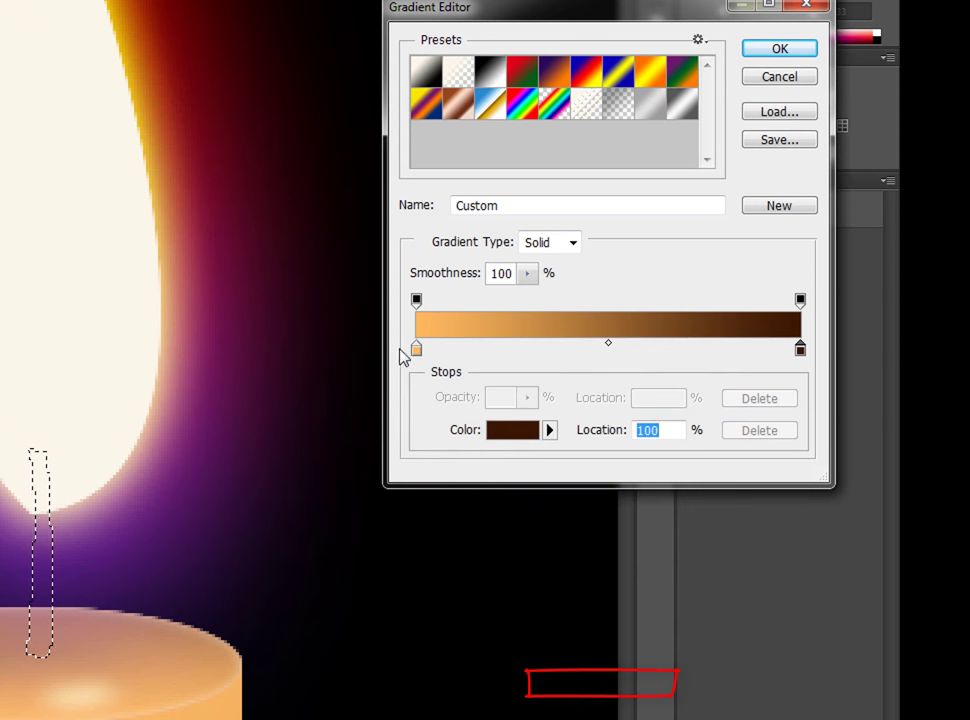
{"action": "double_click", "coordinate": [416, 350]}
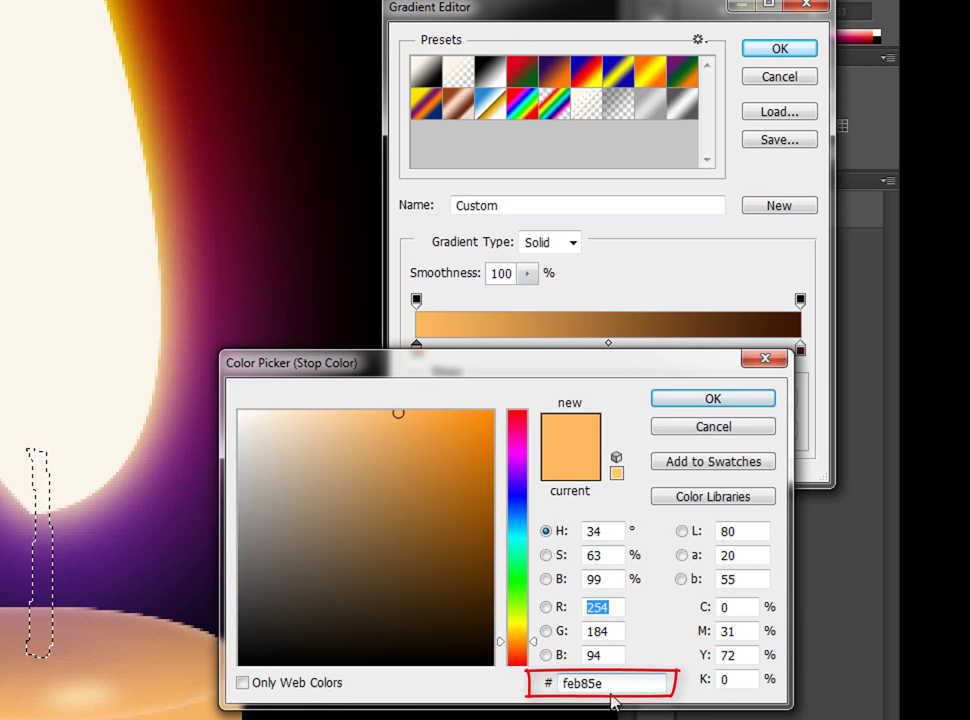
{"action": "left_click", "coordinate": [698, 402]}
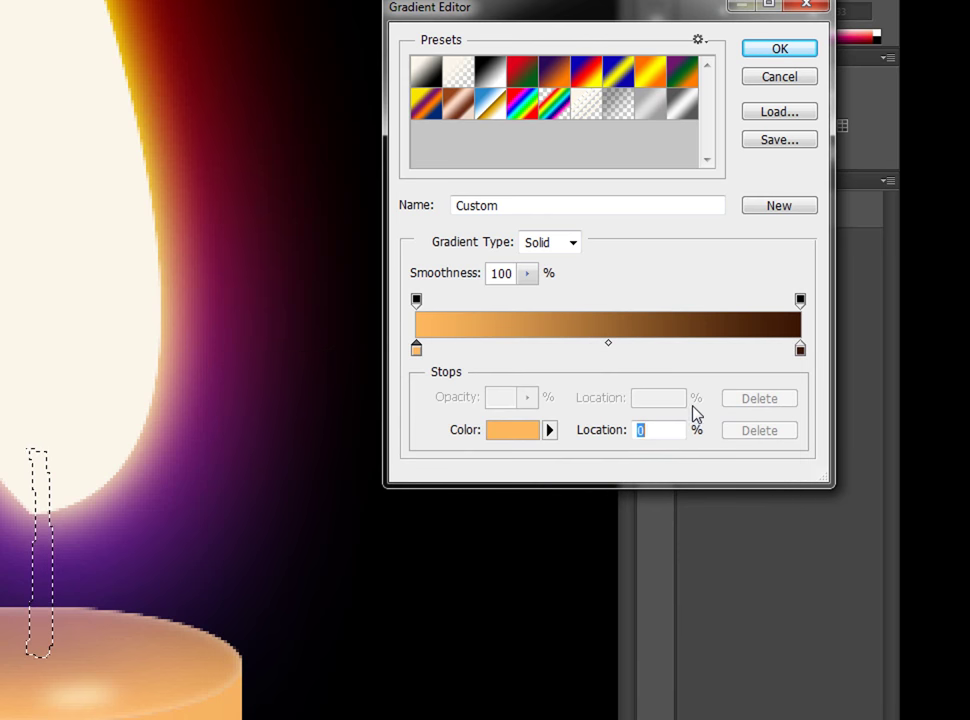
{"action": "left_click", "coordinate": [770, 52]}
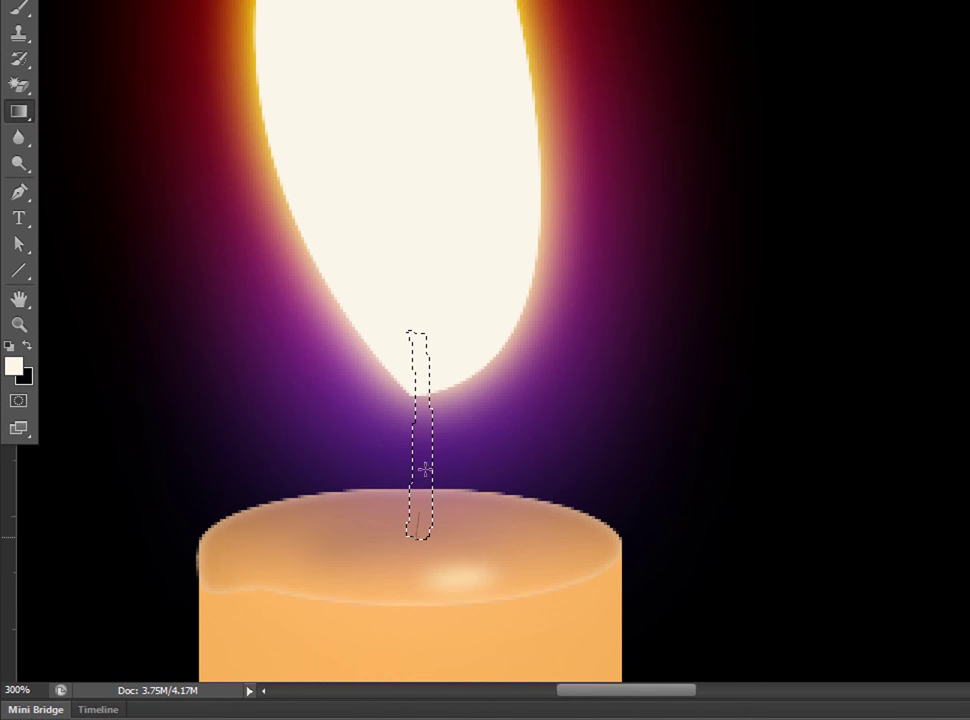
Fill the wick selection with the gradient, brown at top and orange below, then deselect
{"action": "left_click_drag", "start_coordinate": [418, 338], "coordinate": [419, 535]}
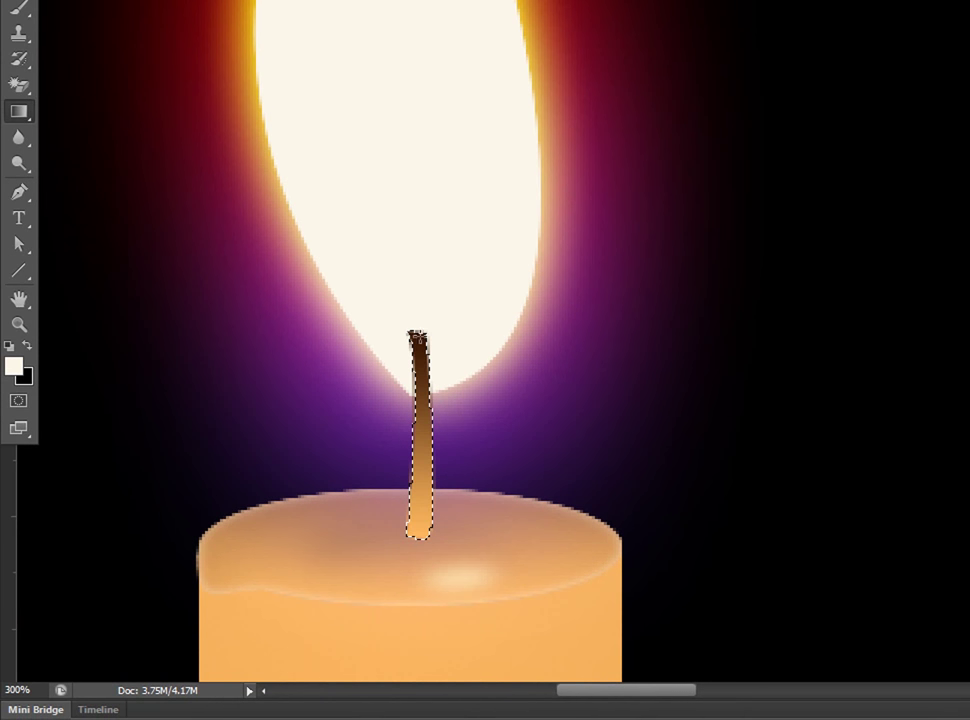
{"action": "key", "text": "ctrl+d"}
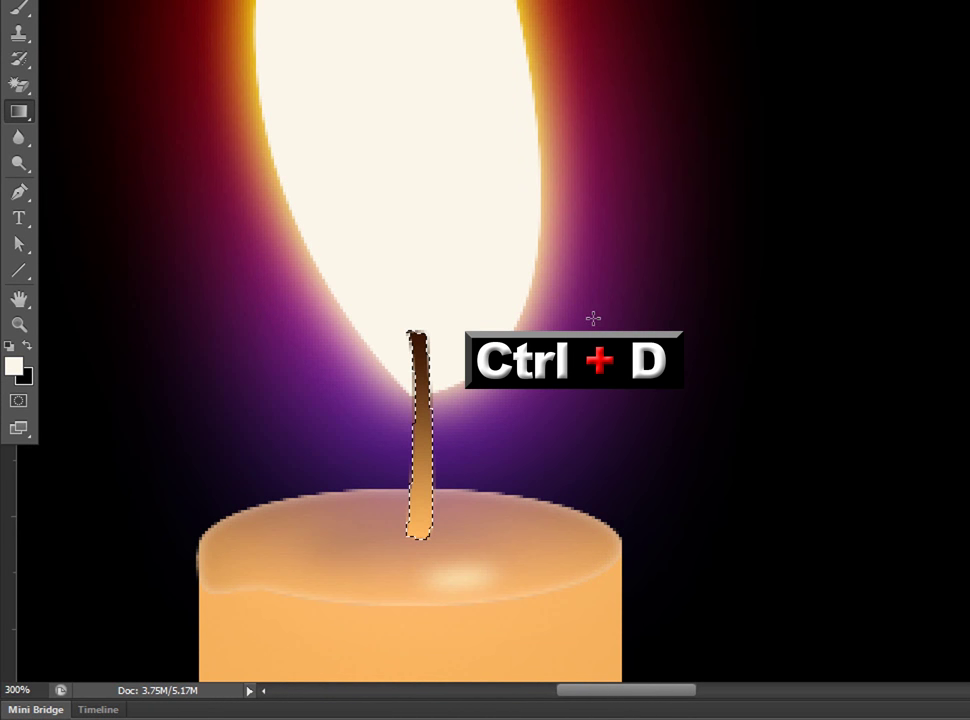
{"action": "key", "text": "ctrl+d"}
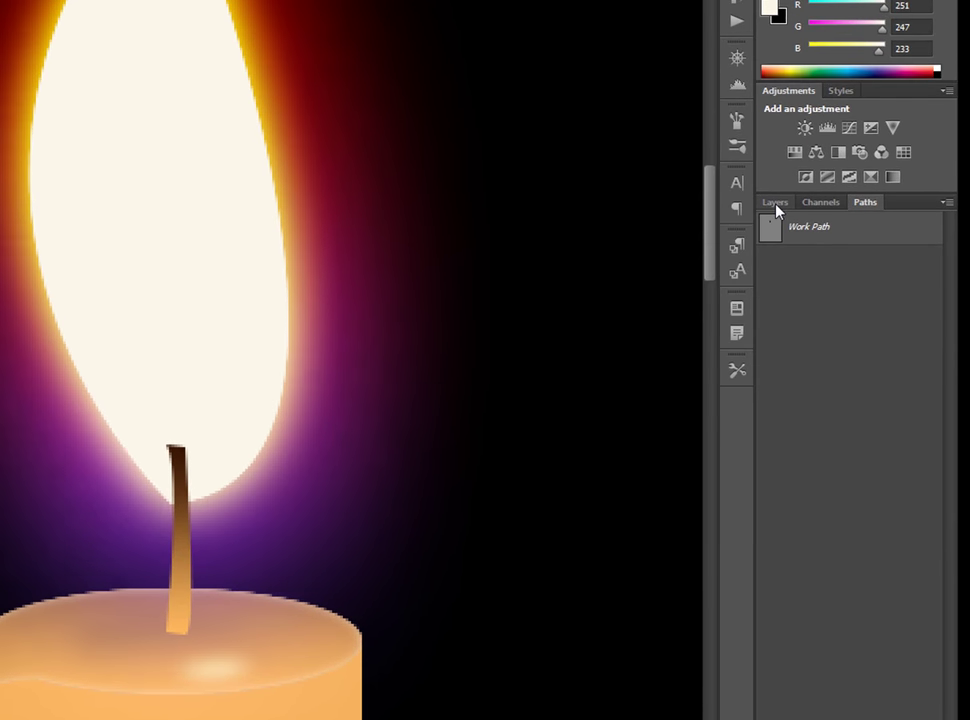
Pick the Blur tool, fit the candle in view, and add empty Layer 5 above Layer 4
{"action": "left_click", "coordinate": [776, 205]}
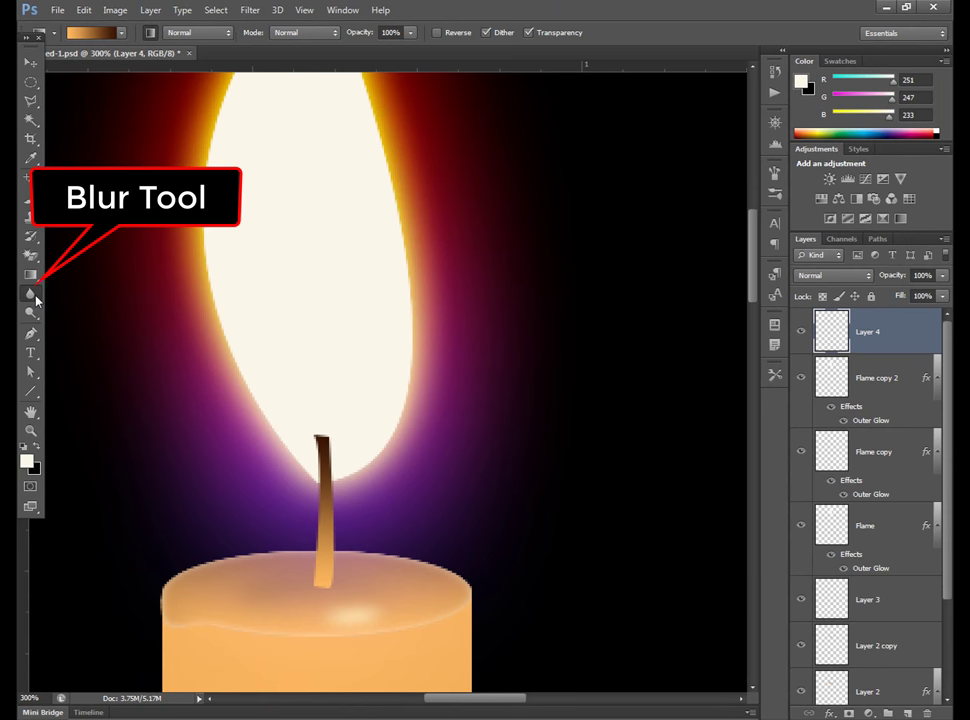
{"action": "left_click", "coordinate": [16, 292]}
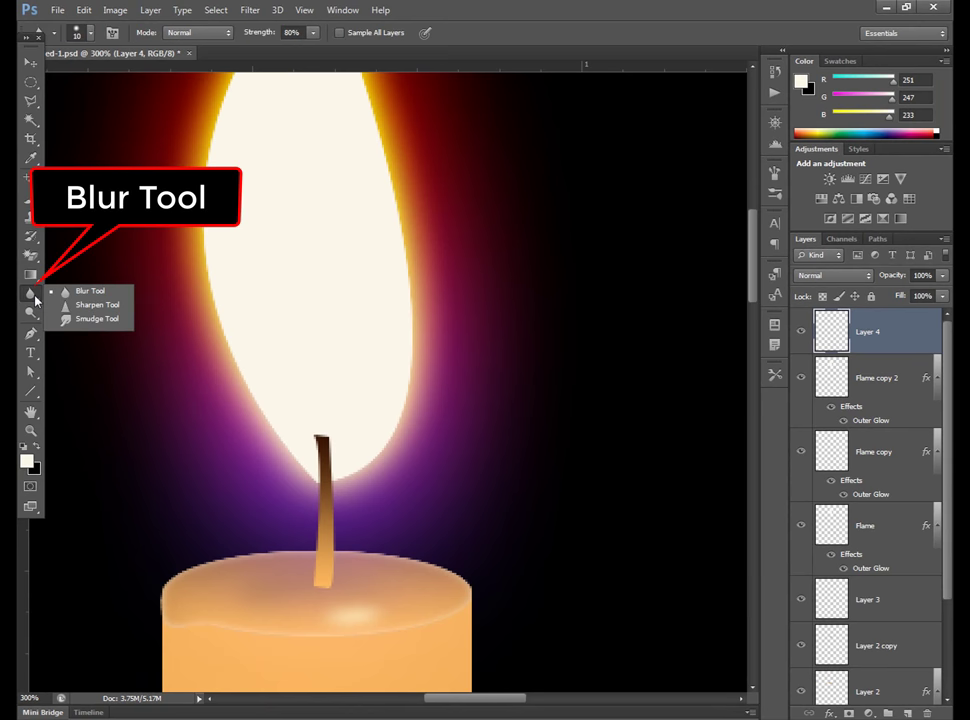
{"action": "left_click", "coordinate": [87, 293]}
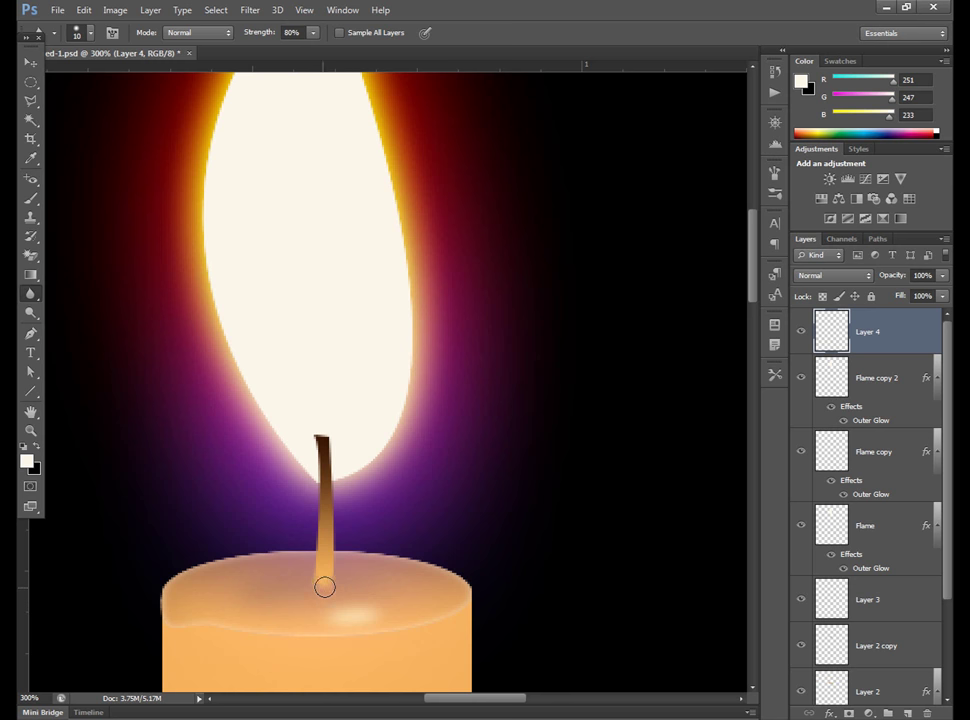
{"action": "key", "text": "ctrl+0"}
{"action": "key", "text": "v"}
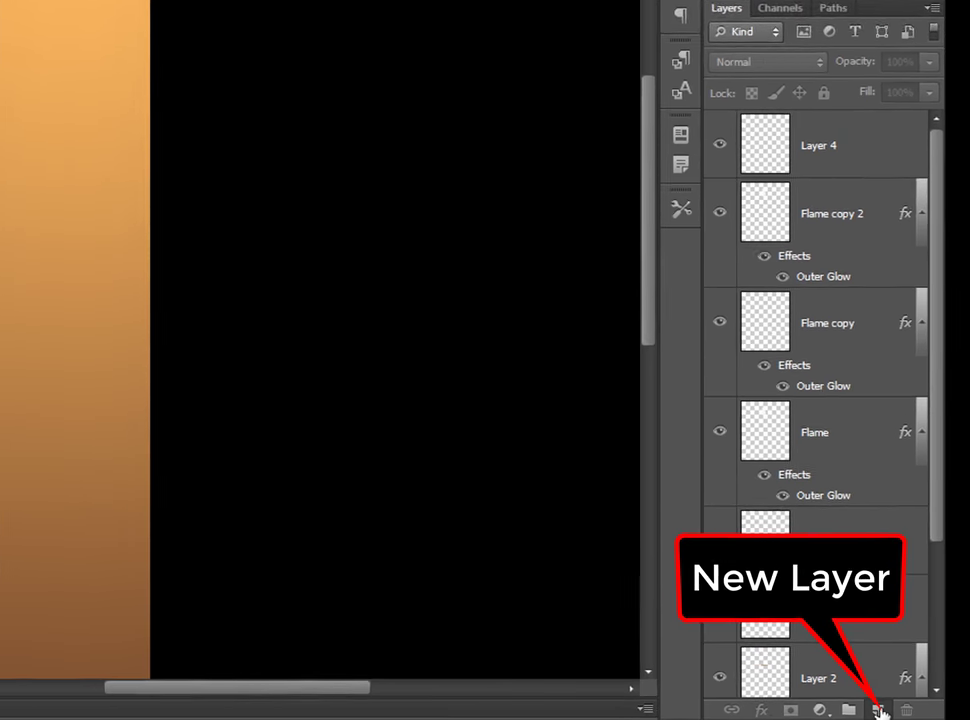
{"action": "left_click", "coordinate": [908, 712]}
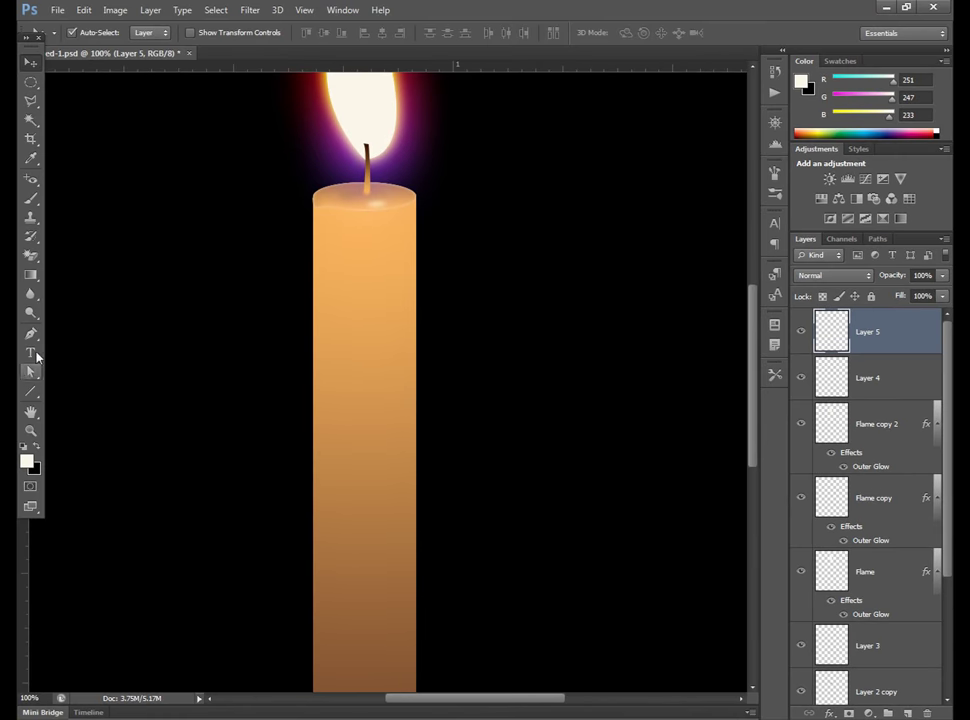
Draw a closed Pen path shaped like a drip on the candle's upper left edge
{"action": "left_click", "coordinate": [33, 332]}
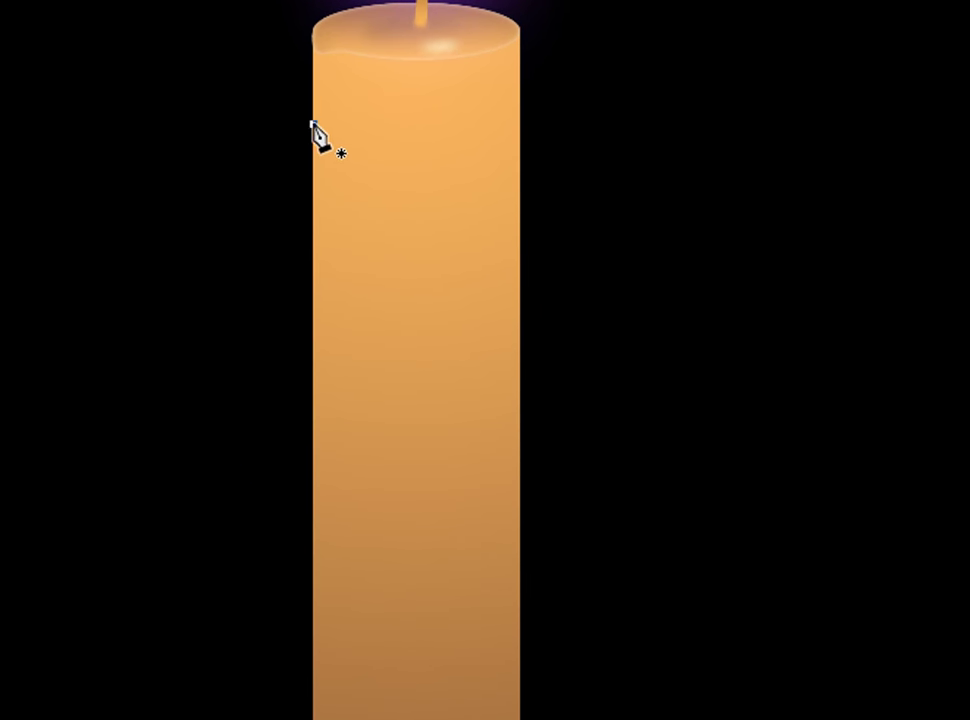
{"action": "left_click", "coordinate": [313, 123]}
{"action": "left_click_drag", "start_coordinate": [271, 244], "coordinate": [243, 265]}
{"action": "left_click", "coordinate": [271, 244], "text": "alt"}
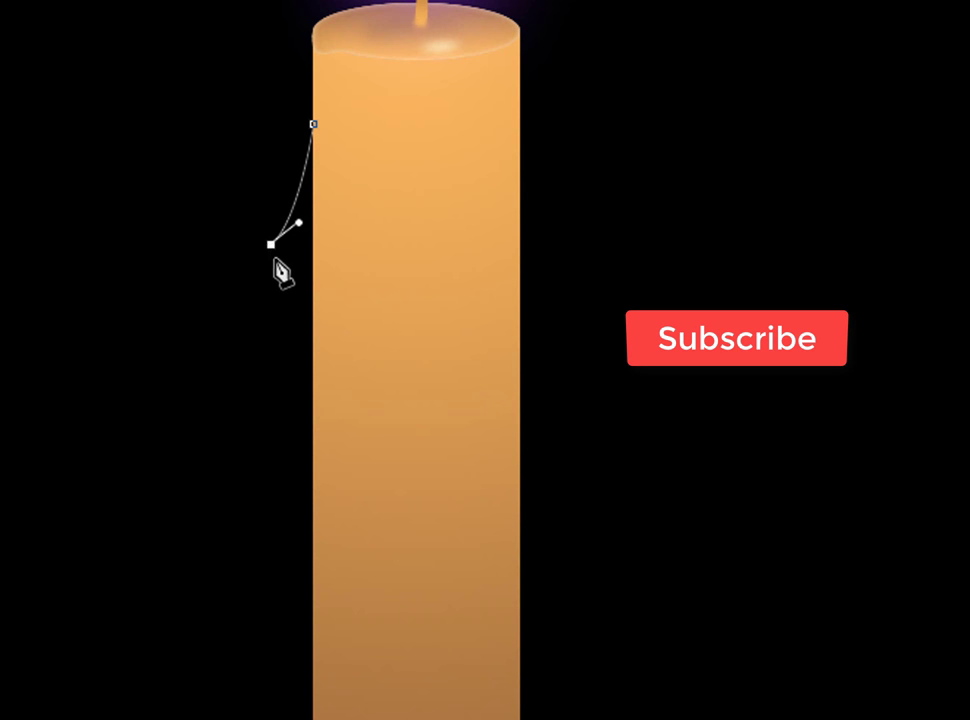
{"action": "left_click_drag", "start_coordinate": [288, 281], "coordinate": [296, 286]}
{"action": "left_click", "coordinate": [315, 275]}
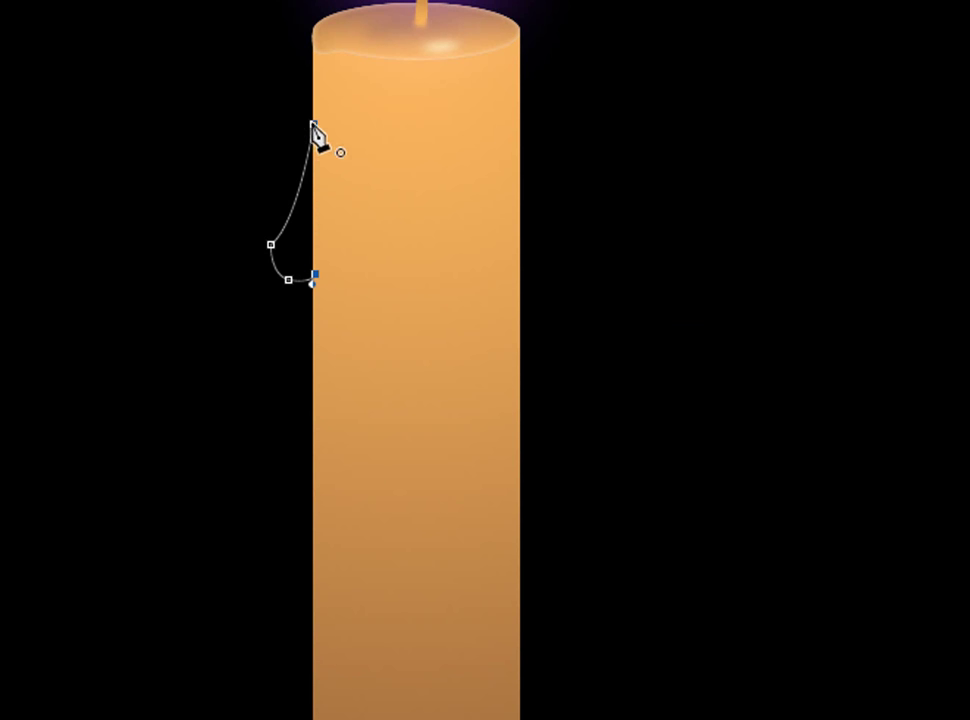
{"action": "left_click_drag", "start_coordinate": [313, 125], "coordinate": [303, 108]}
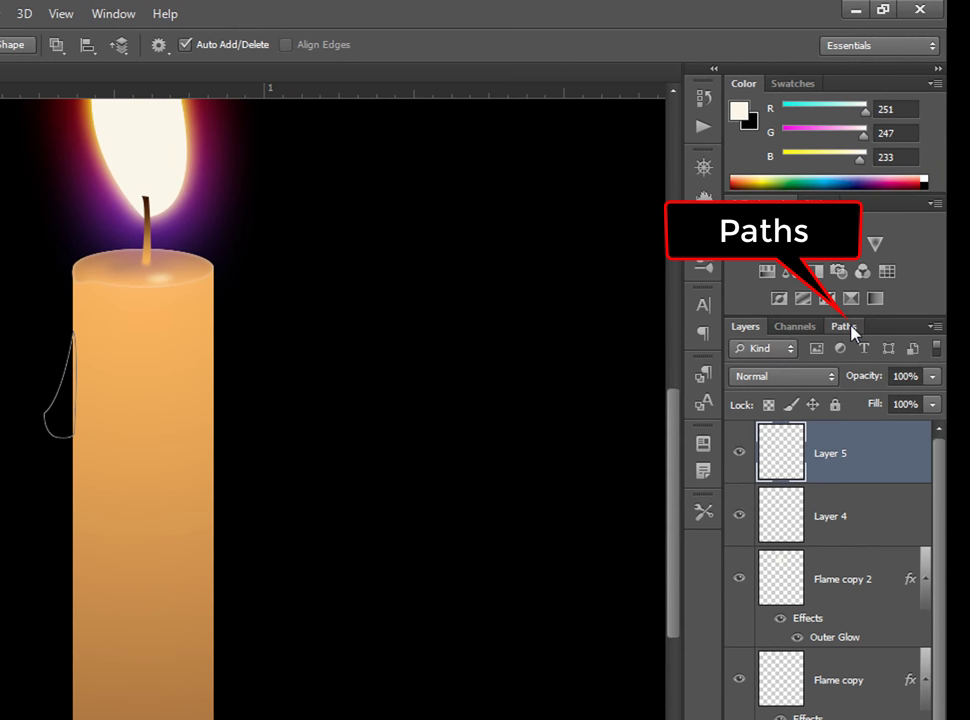
Load the drip path as a selection and fill it with the orange candle gradient
{"action": "left_click", "coordinate": [849, 328]}
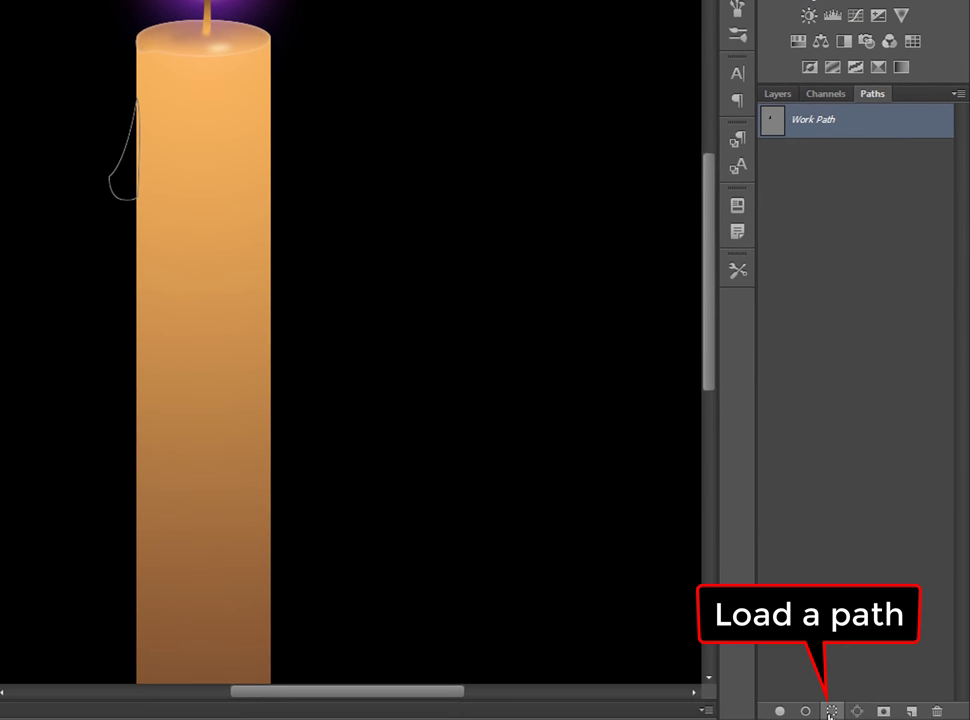
{"action": "left_click", "coordinate": [830, 712]}
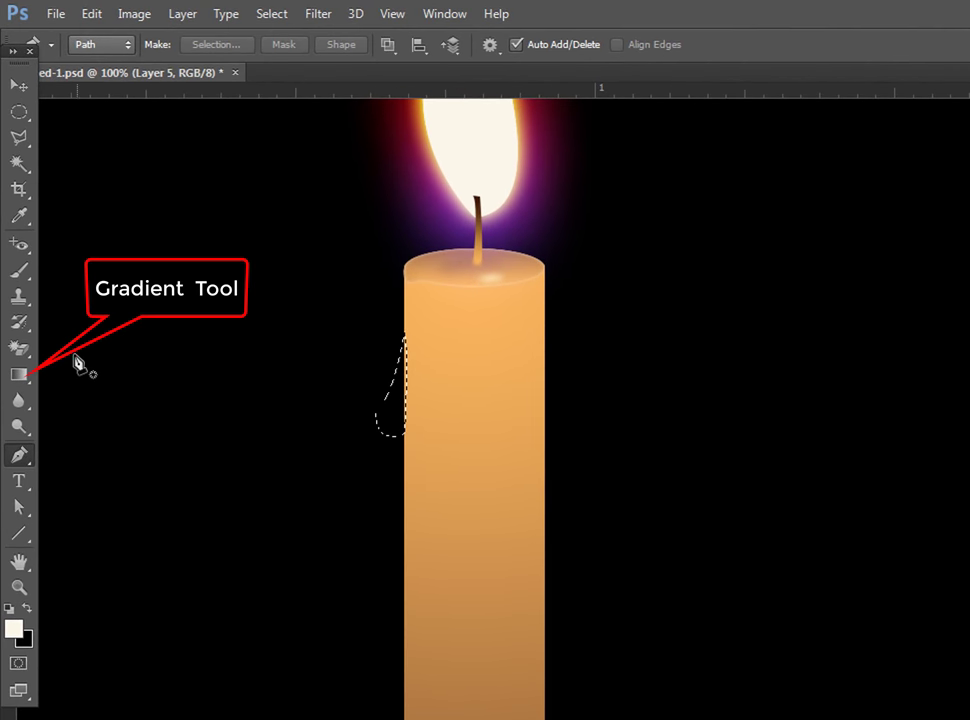
{"action": "left_click", "coordinate": [22, 380]}
{"action": "left_click_drag", "start_coordinate": [97, 168], "coordinate": [80, 258]}
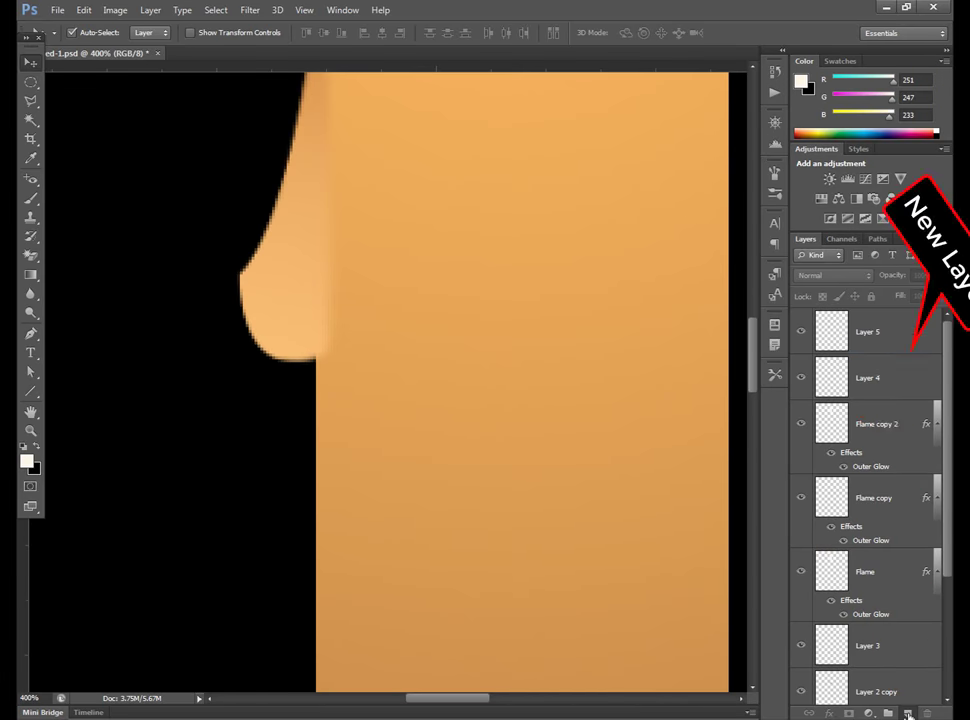
On new Layer 6, fill a small oval on the drip with pale cream
{"action": "left_click", "coordinate": [908, 713]}
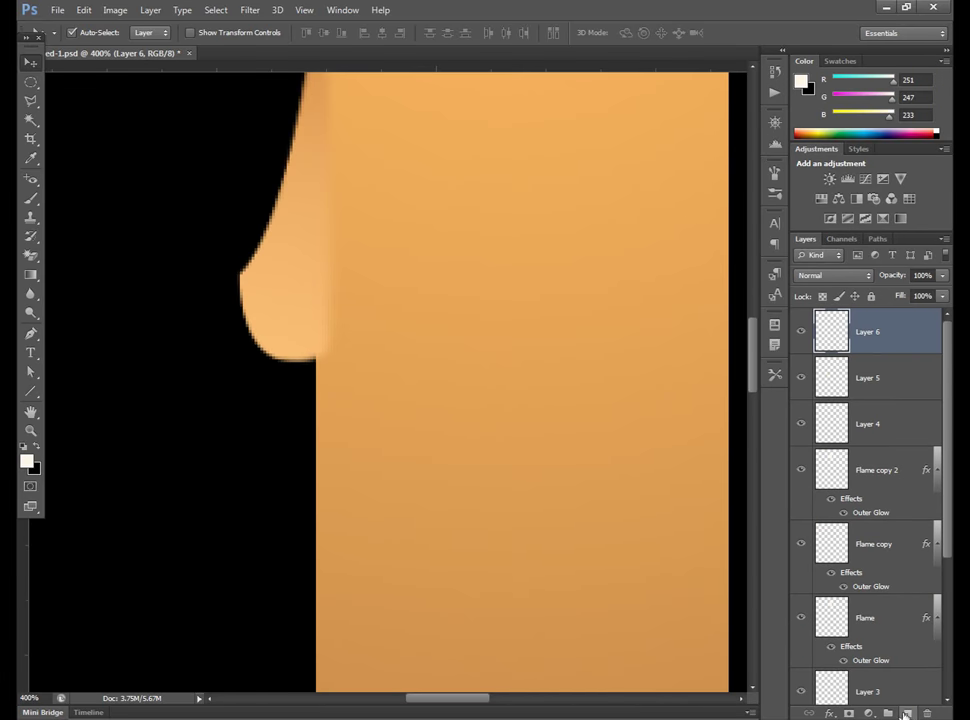
{"action": "left_click", "coordinate": [32, 84]}
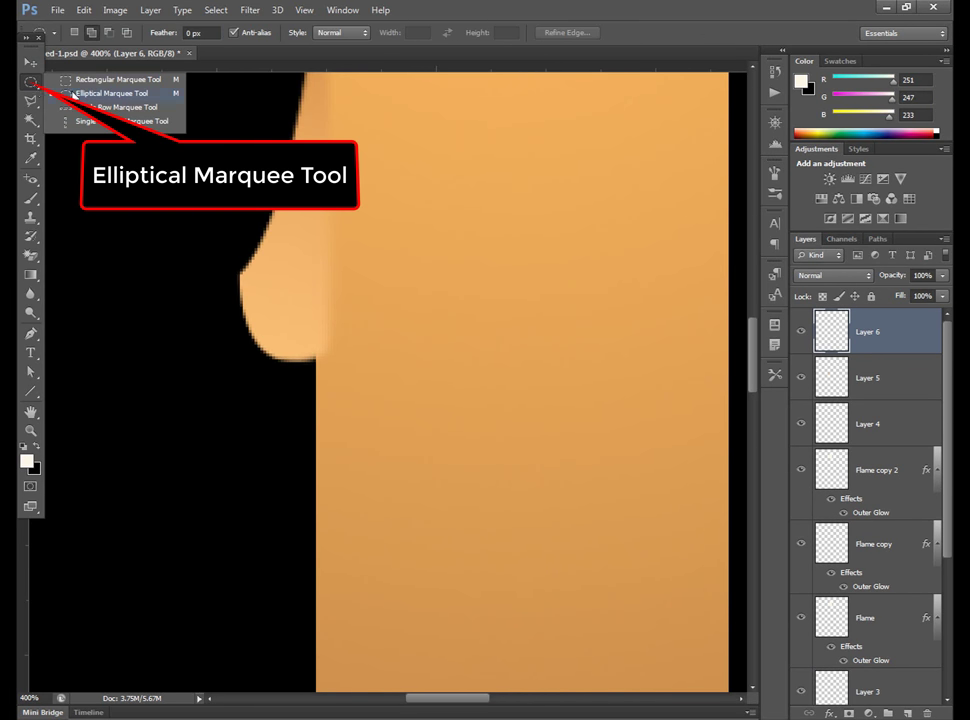
{"action": "left_click", "coordinate": [72, 93]}
{"action": "left_click_drag", "start_coordinate": [305, 289], "coordinate": [326, 318]}
{"action": "left_click", "coordinate": [26, 461]}
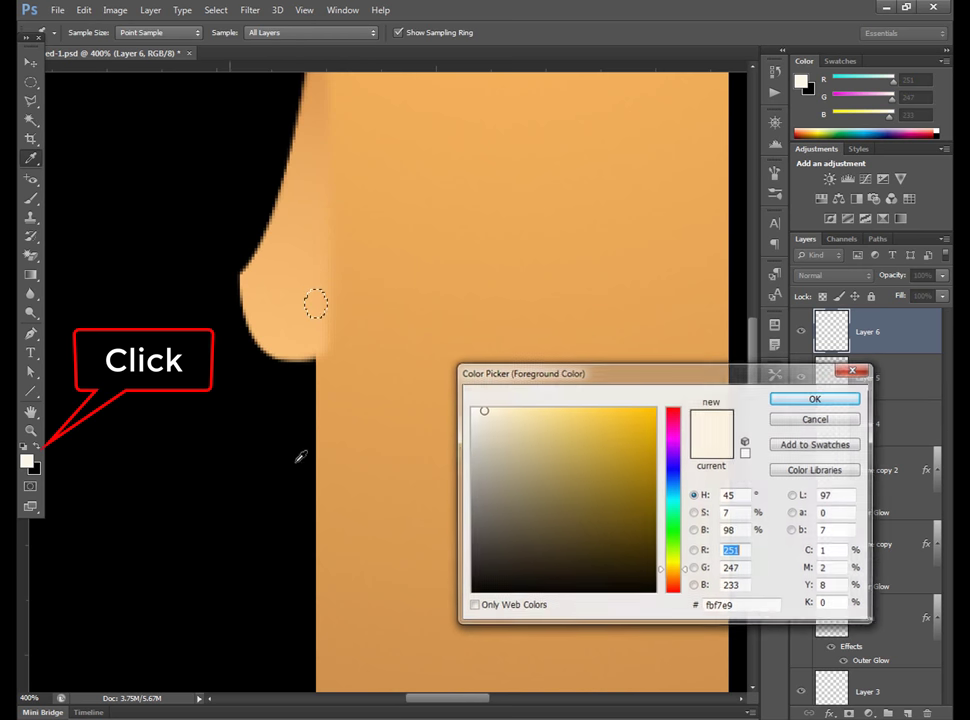
{"action": "left_click", "coordinate": [478, 411]}
{"action": "left_click_drag", "start_coordinate": [478, 409], "coordinate": [506, 410]}
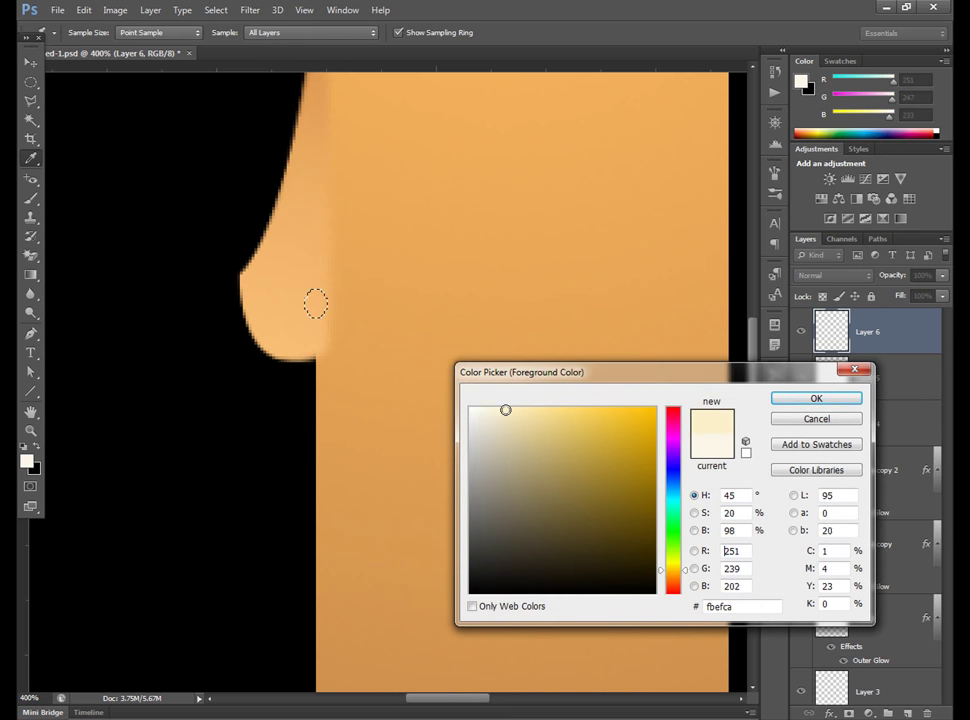
{"action": "left_click", "coordinate": [800, 399]}
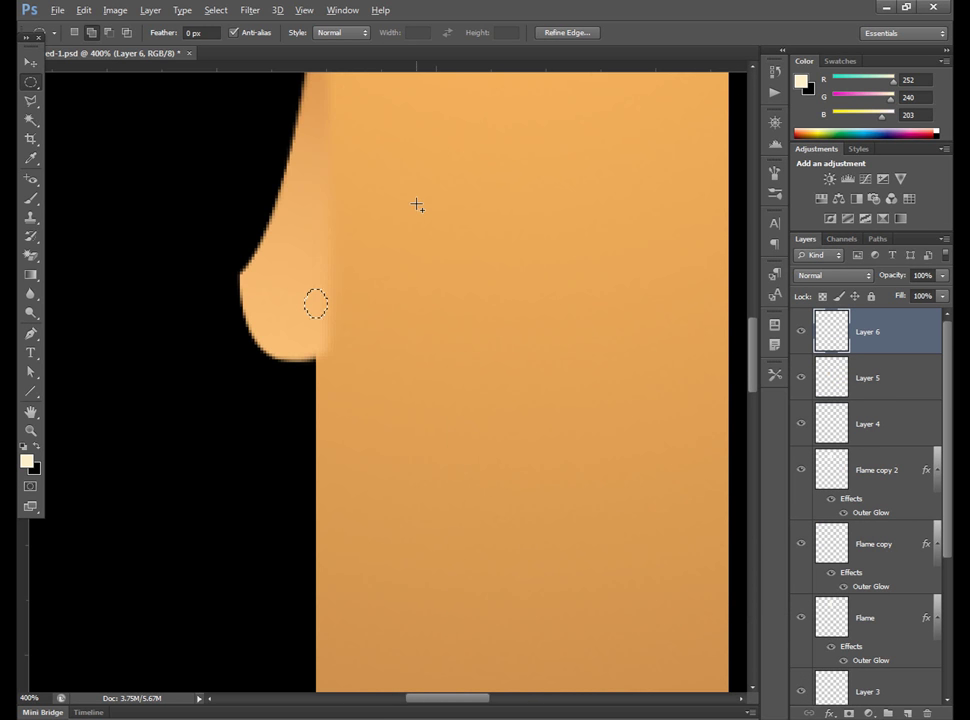
{"action": "key", "text": "alt+Delete"}
{"action": "key", "text": "alt+Delete"}
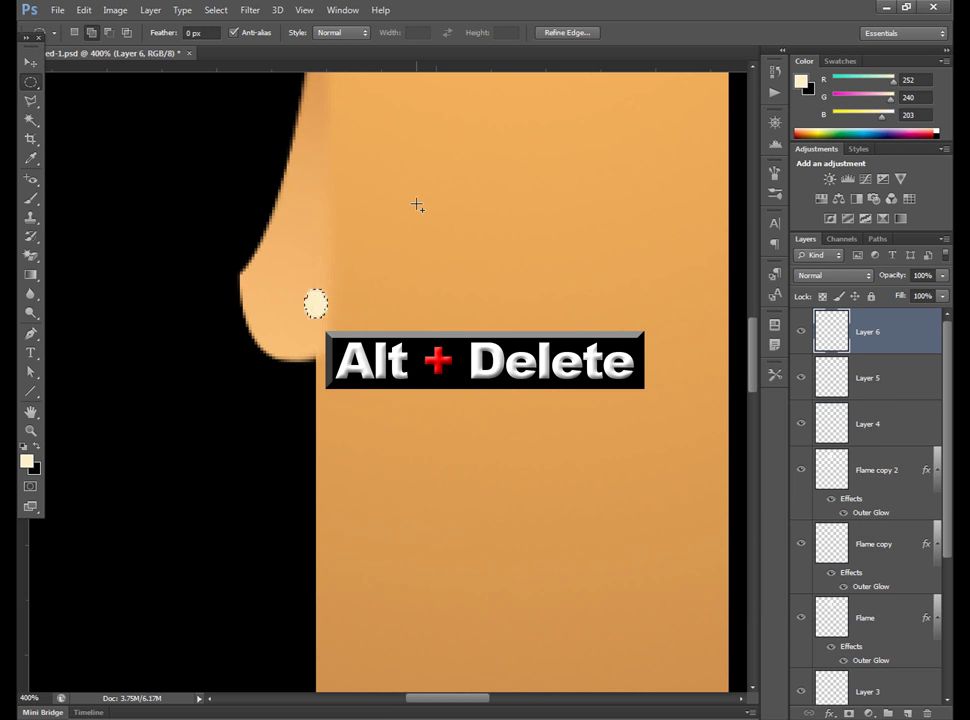
{"action": "key", "text": "ctrl+d"}
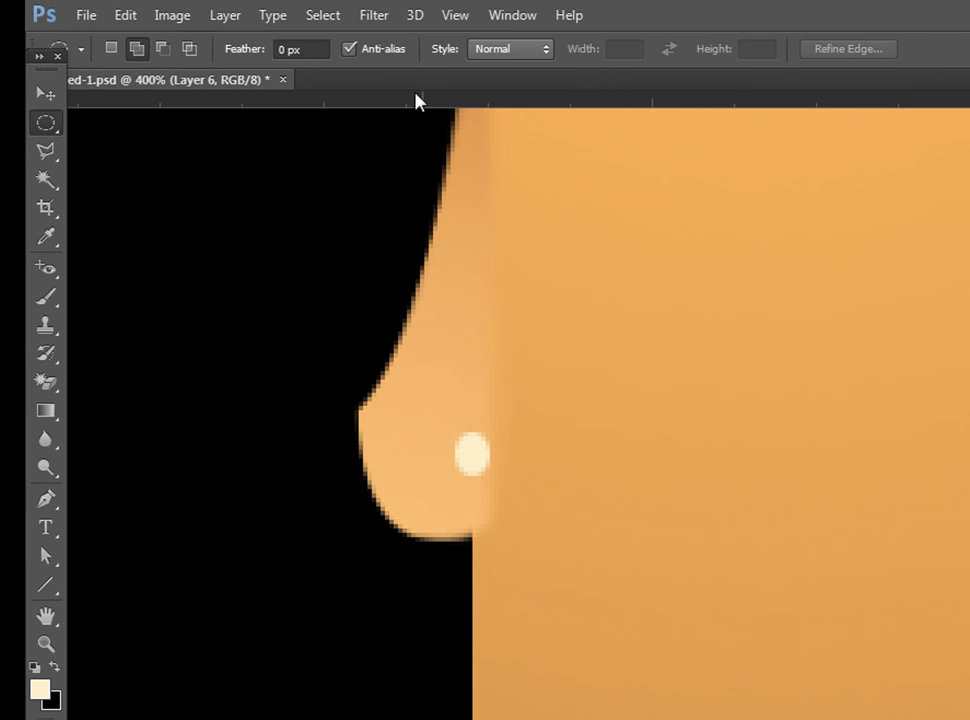
Apply a 3.7-pixel Gaussian Blur to the cream drip highlight
{"action": "left_click", "coordinate": [378, 16]}
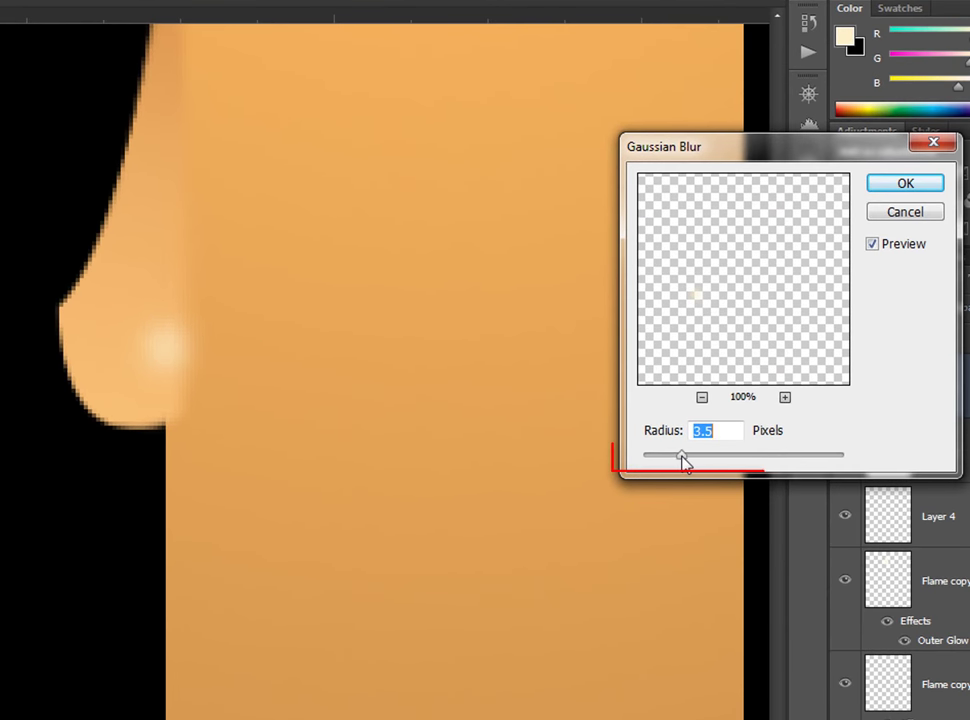
{"action": "mouse_move", "coordinate": [681, 456]}
{"action": "left_mouse_down"}
{"action": "mouse_move", "coordinate": [694, 456]}
{"action": "mouse_move", "coordinate": [683, 458]}
{"action": "left_mouse_up"}
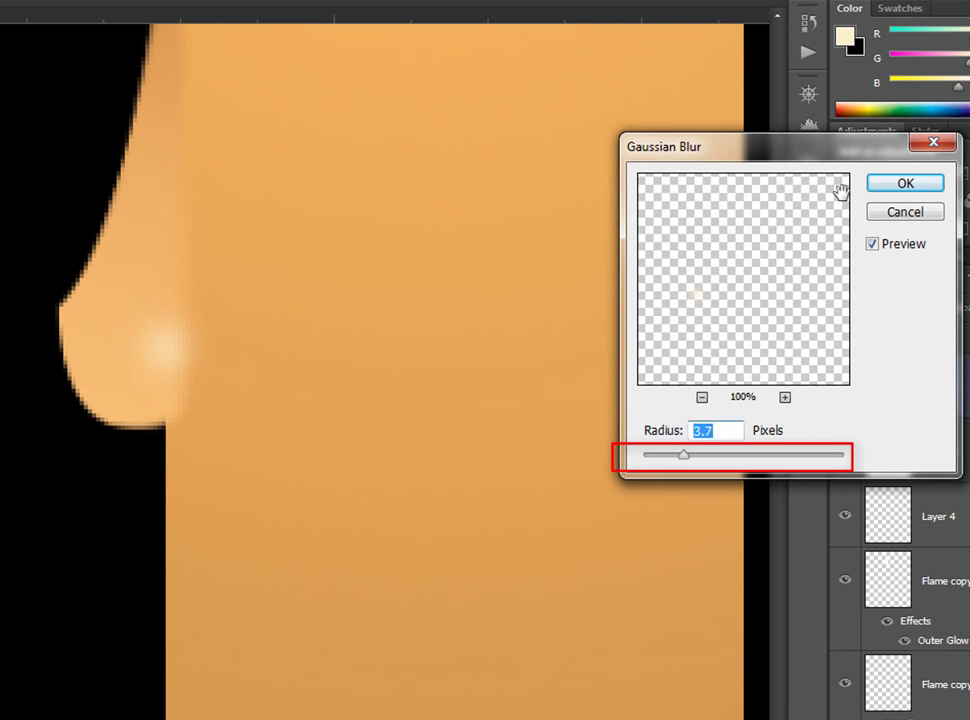
{"action": "left_click", "coordinate": [890, 184]}
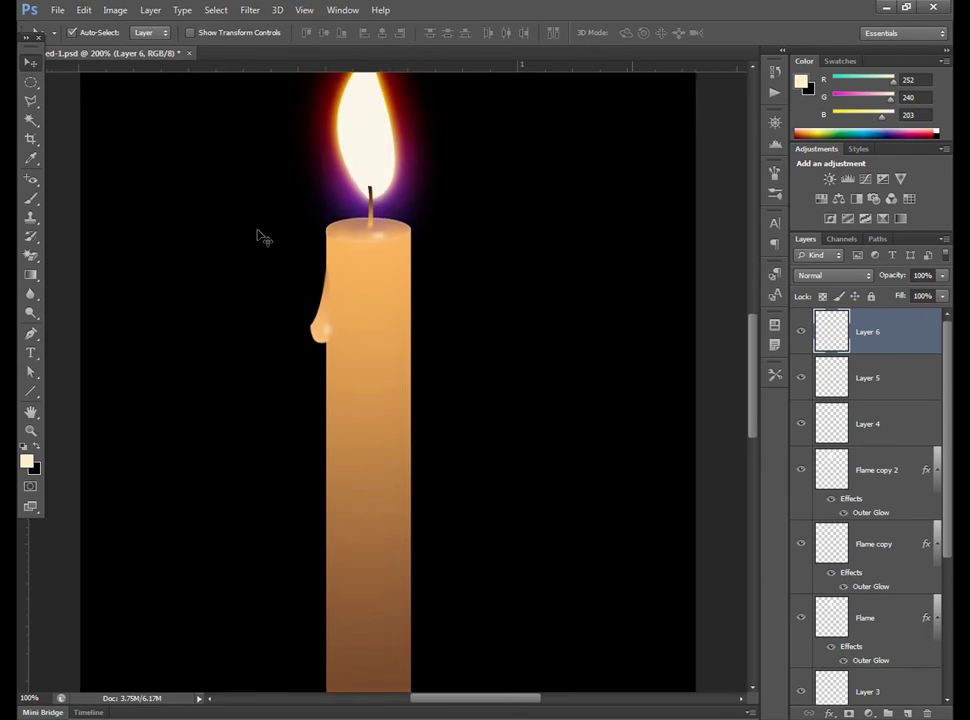
On new Layer 7, select a tall thin ellipse down the candle's left edge
{"action": "left_click", "coordinate": [908, 713]}
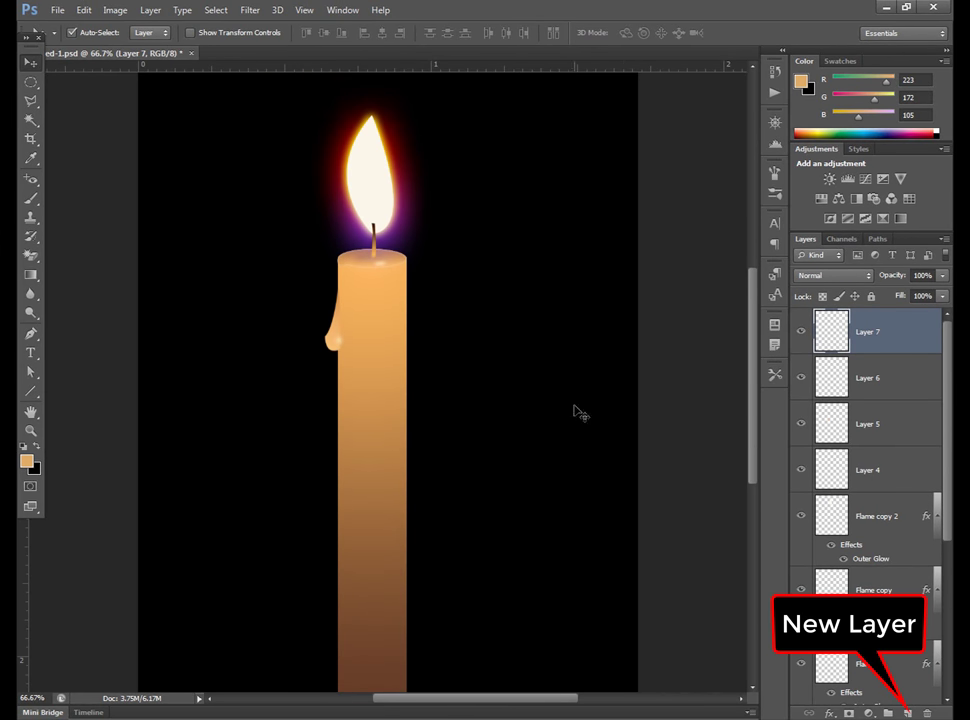
{"action": "key", "text": "ctrl+plus"}
{"action": "key", "text": "ctrl+plus"}
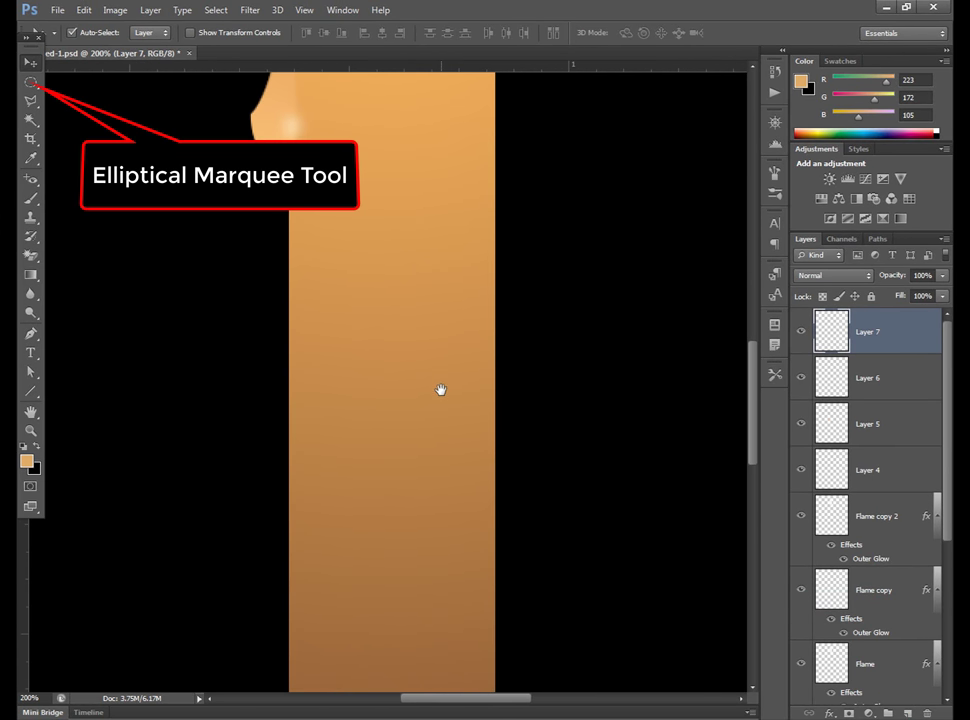
{"action": "left_click", "coordinate": [31, 83]}
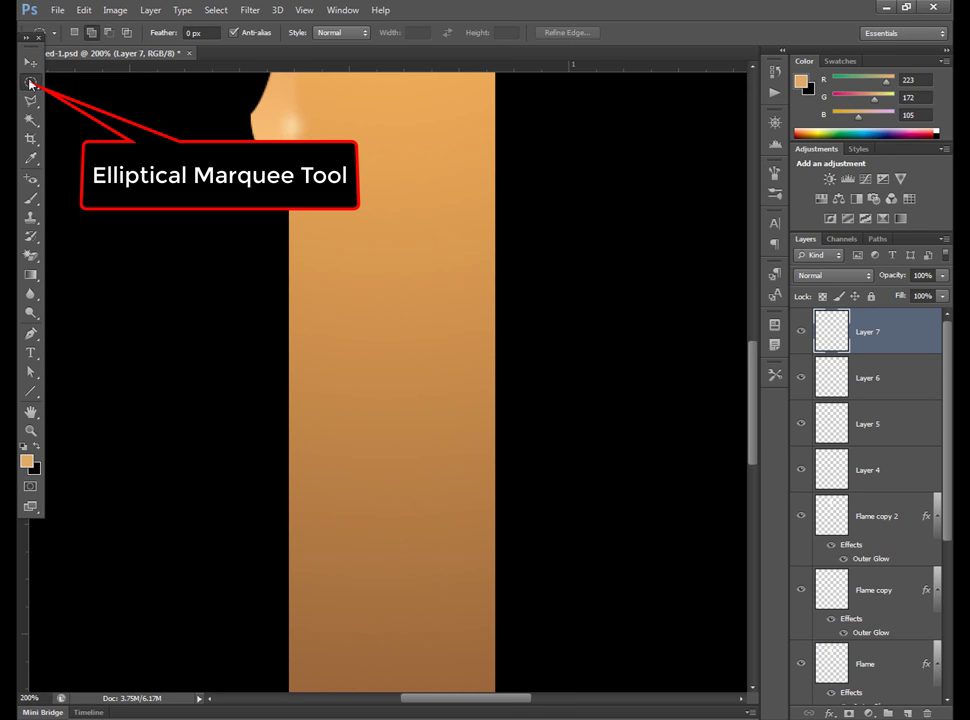
{"action": "right_click", "coordinate": [31, 83]}
{"action": "left_click", "coordinate": [80, 96]}
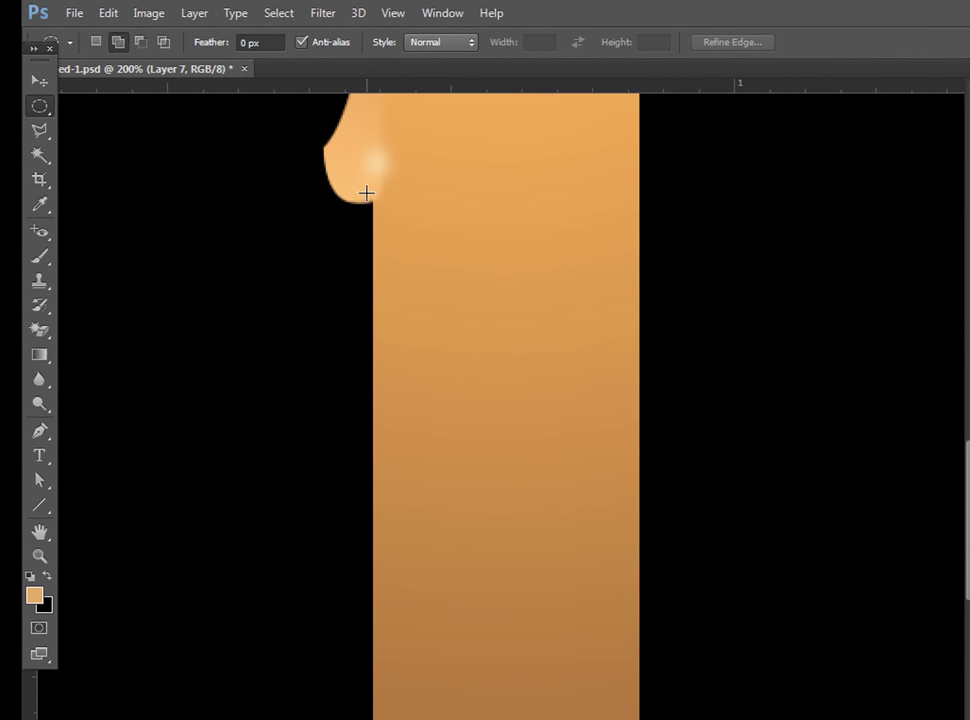
{"action": "left_click_drag", "start_coordinate": [366, 193], "coordinate": [382, 578]}
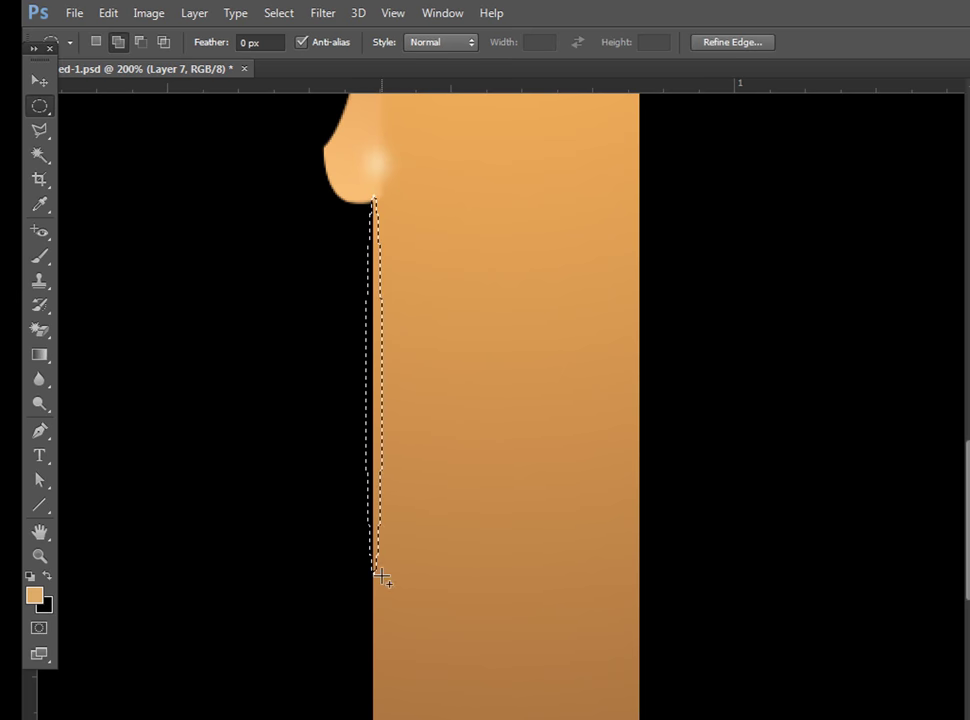
Fill the thin ellipse with light wax colour f8be74 sampled from the existing drip
{"action": "left_click", "coordinate": [34, 595]}
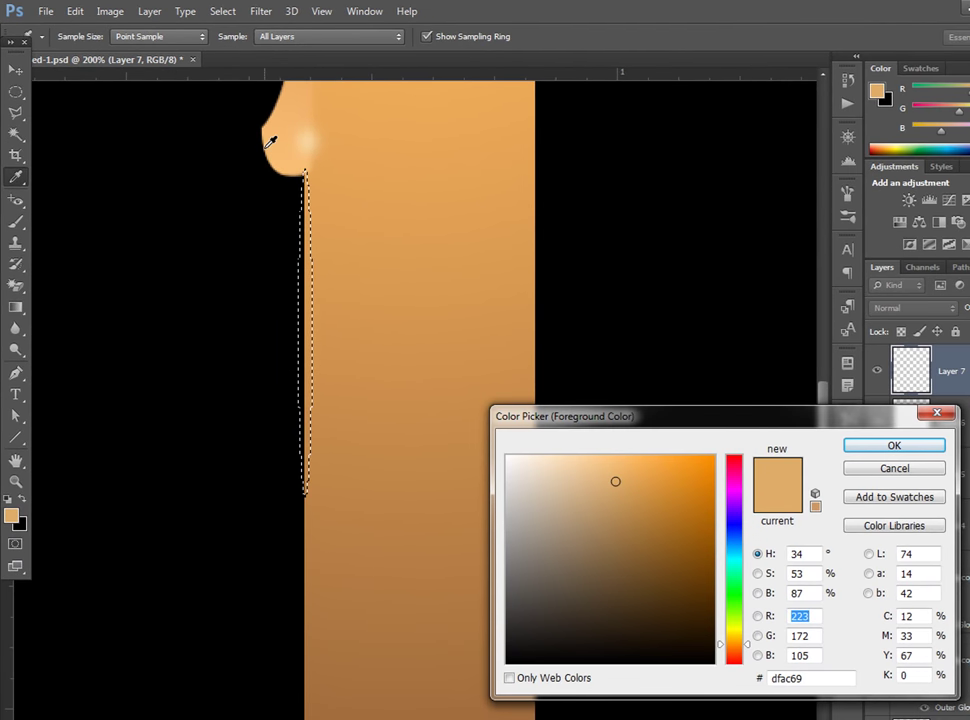
{"action": "left_click", "coordinate": [286, 156]}
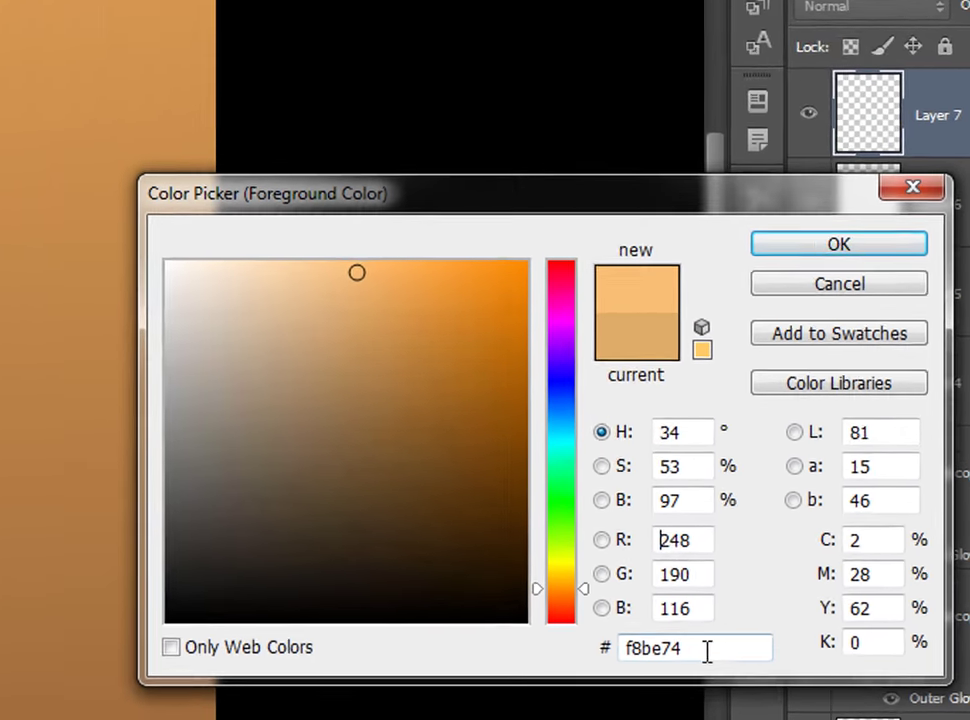
{"action": "left_click_drag", "start_coordinate": [810, 676], "coordinate": [731, 677]}
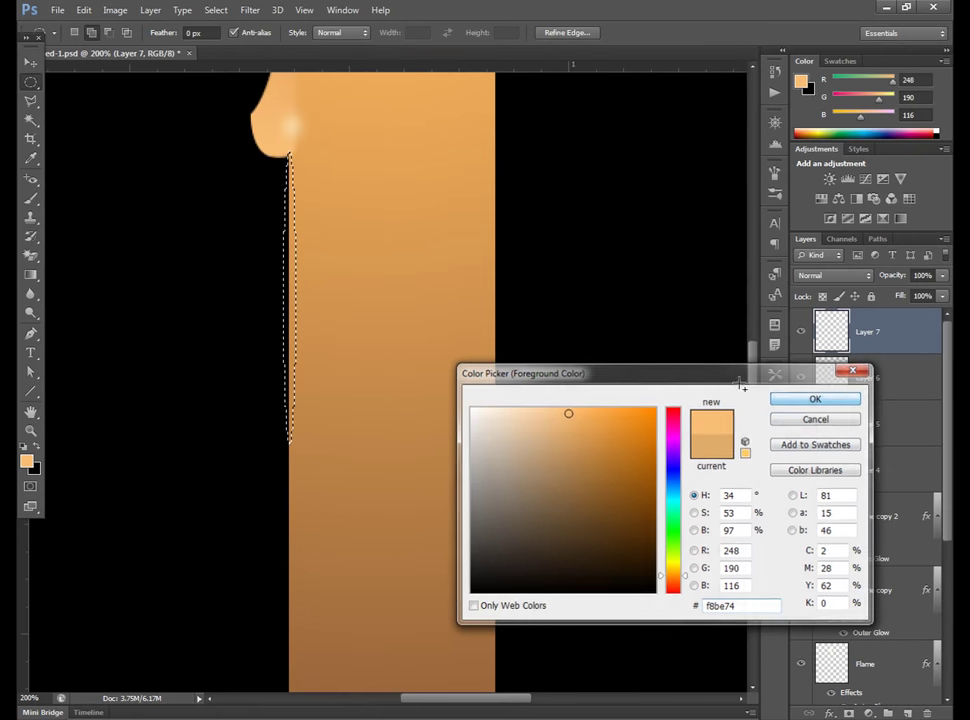
{"action": "left_click", "coordinate": [823, 186]}
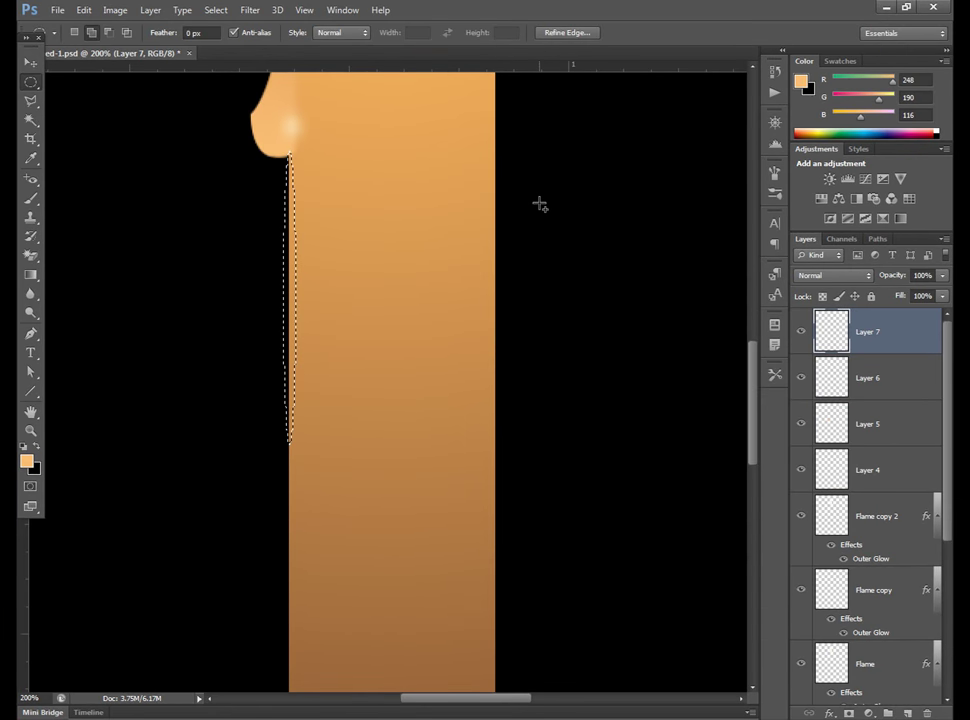
{"action": "key", "text": "alt+Delete"}
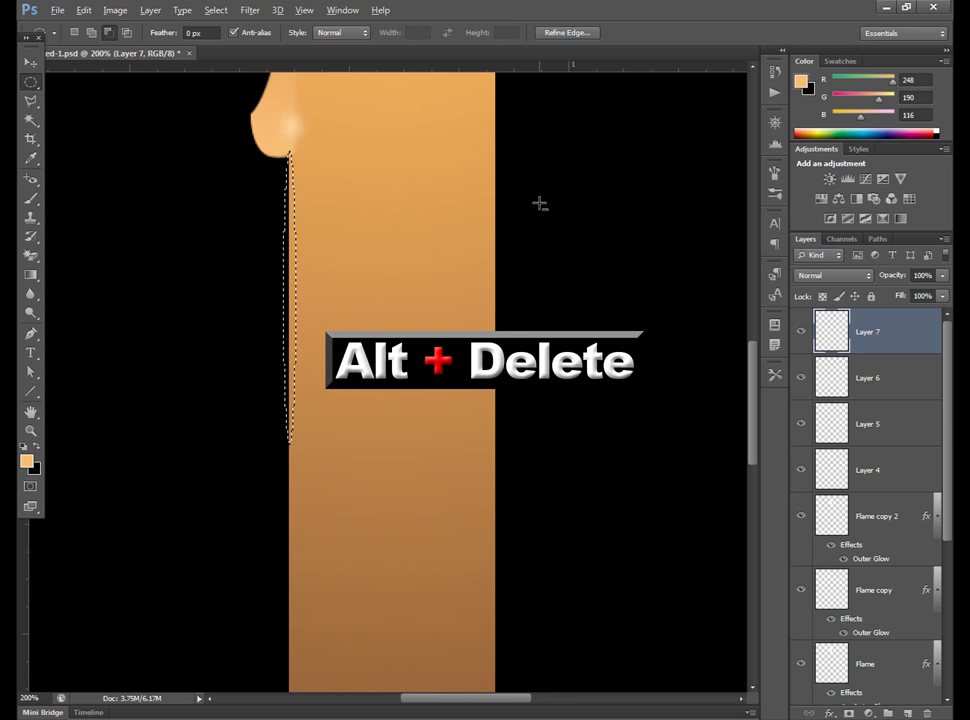
{"action": "key", "text": "shift"}
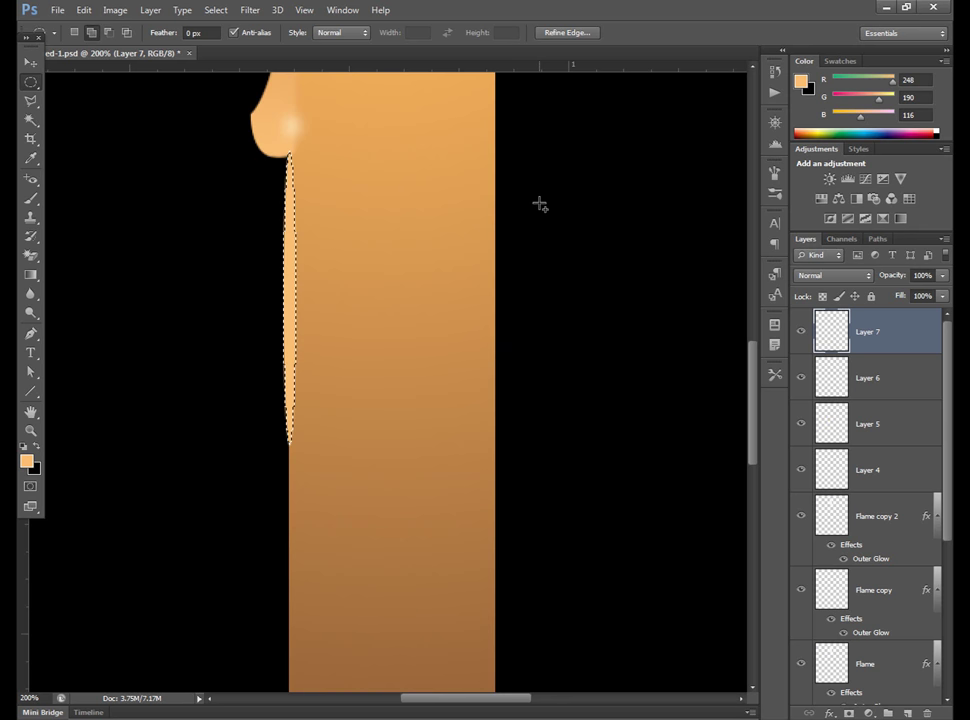
{"action": "key", "text": "ctrl+d"}
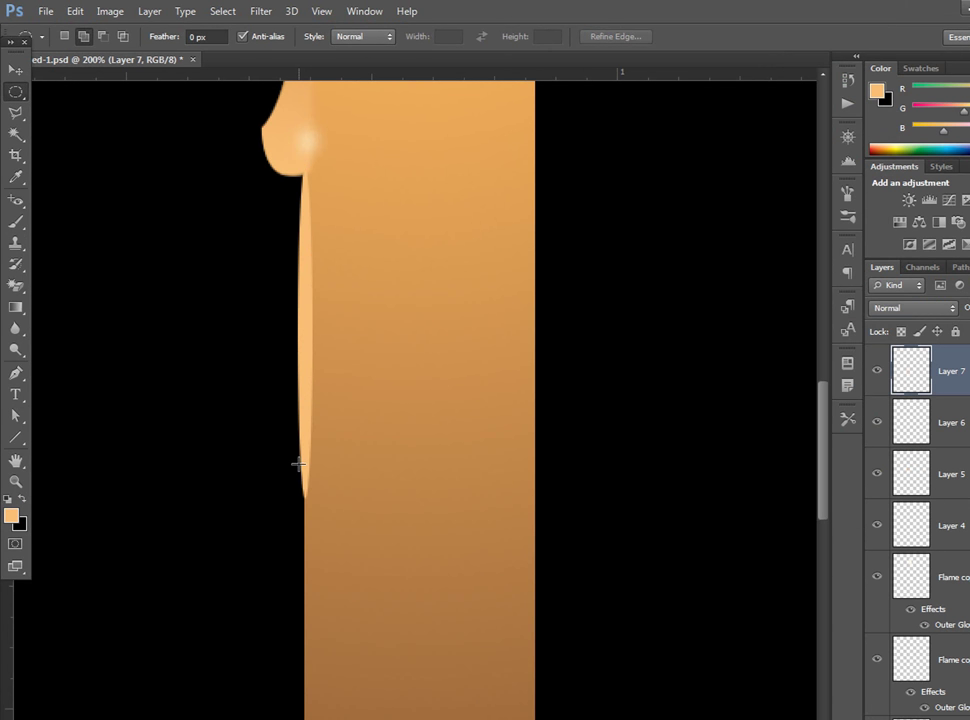
Add a wax-coloured ellipse at the drip's tip and stretch it into a rounded bead
{"action": "mouse_move", "coordinate": [298, 463]}
{"action": "left_mouse_down"}
{"action": "mouse_move", "coordinate": [314, 506]}
{"action": "mouse_move", "coordinate": [306, 501]}
{"action": "left_mouse_up"}
{"action": "key", "text": "alt+Delete"}
{"action": "key", "text": "alt+Delete"}
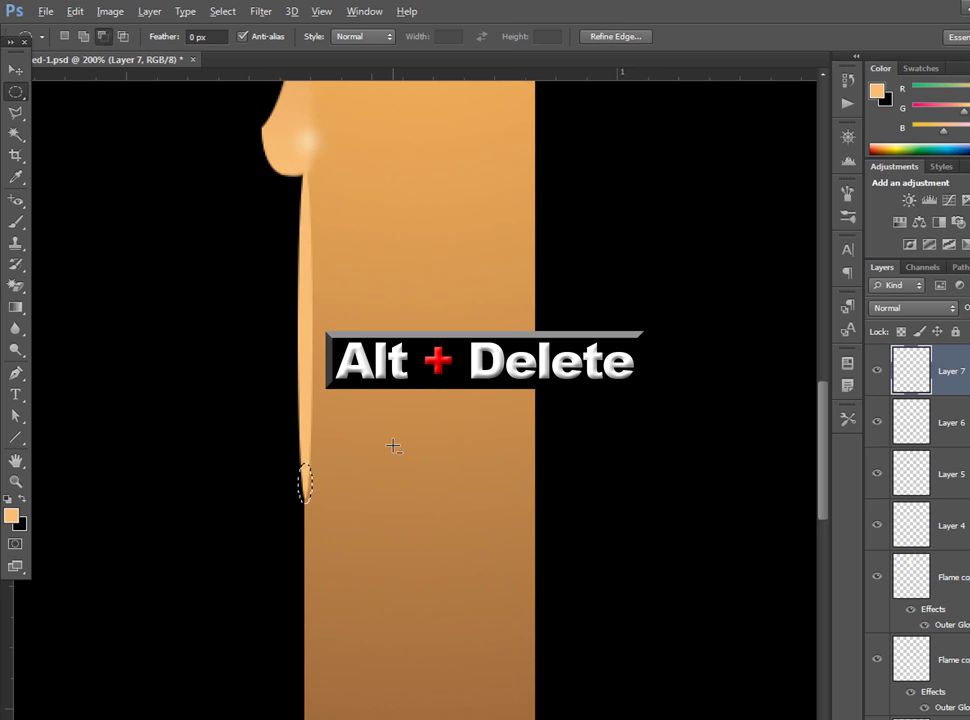
{"action": "key", "text": "ctrl+t"}
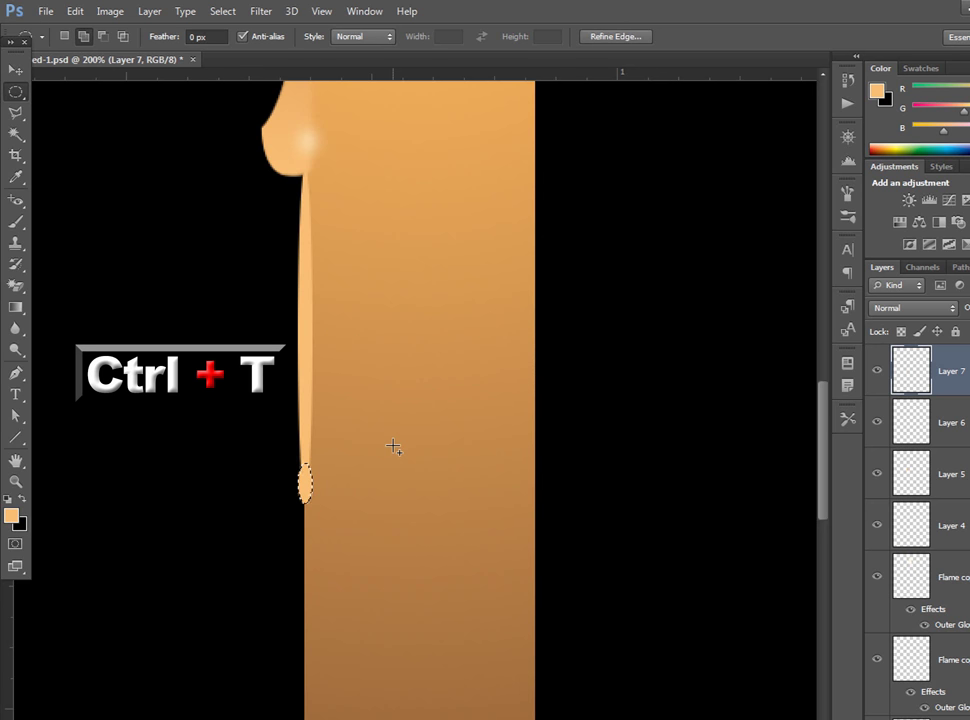
{"action": "key", "text": "ctrl+t"}
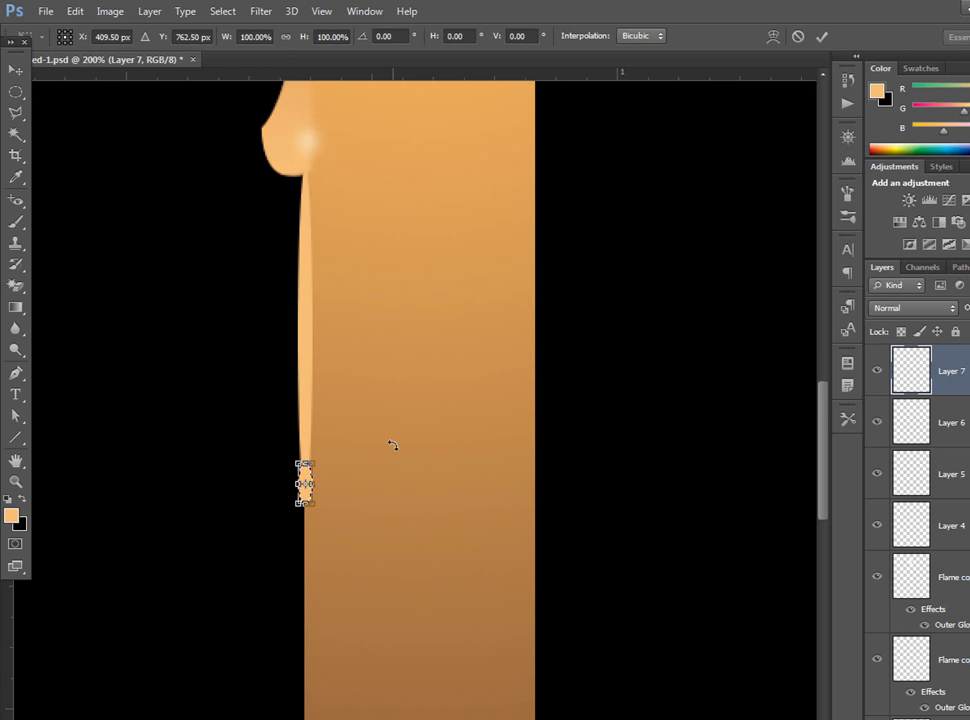
{"action": "left_click_drag", "start_coordinate": [298, 484], "coordinate": [300, 514]}
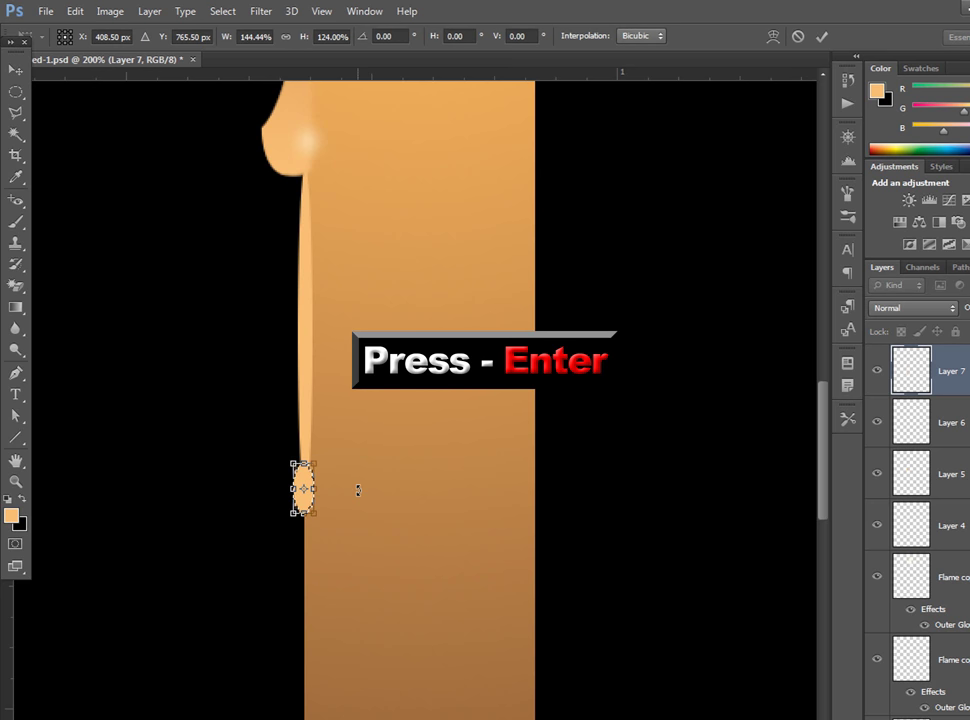
{"action": "key", "text": "Return"}
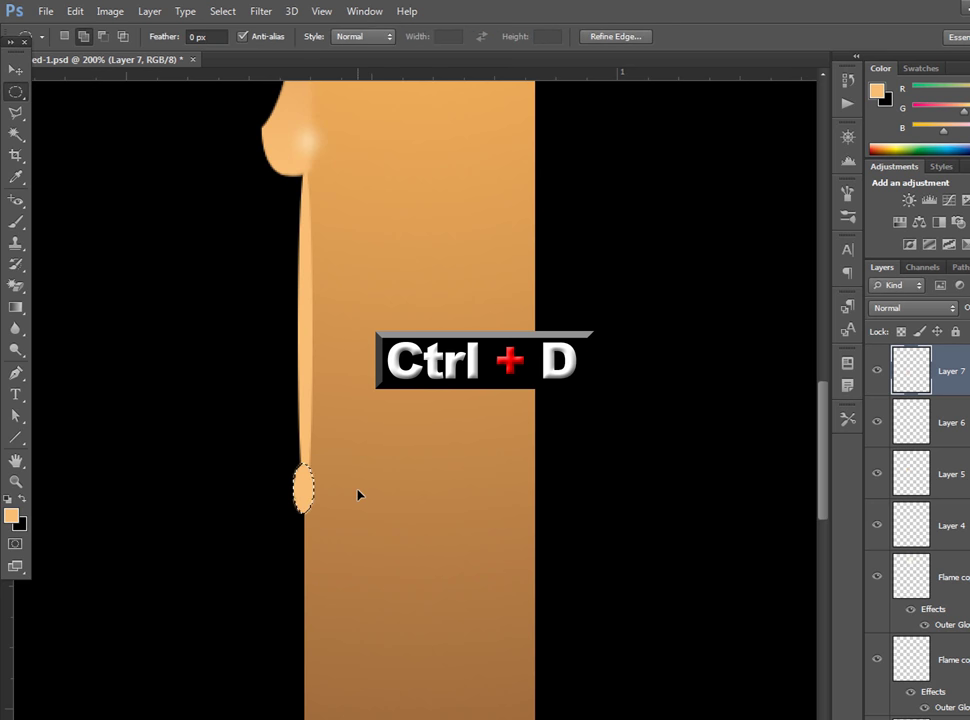
{"action": "key", "text": "ctrl+d"}
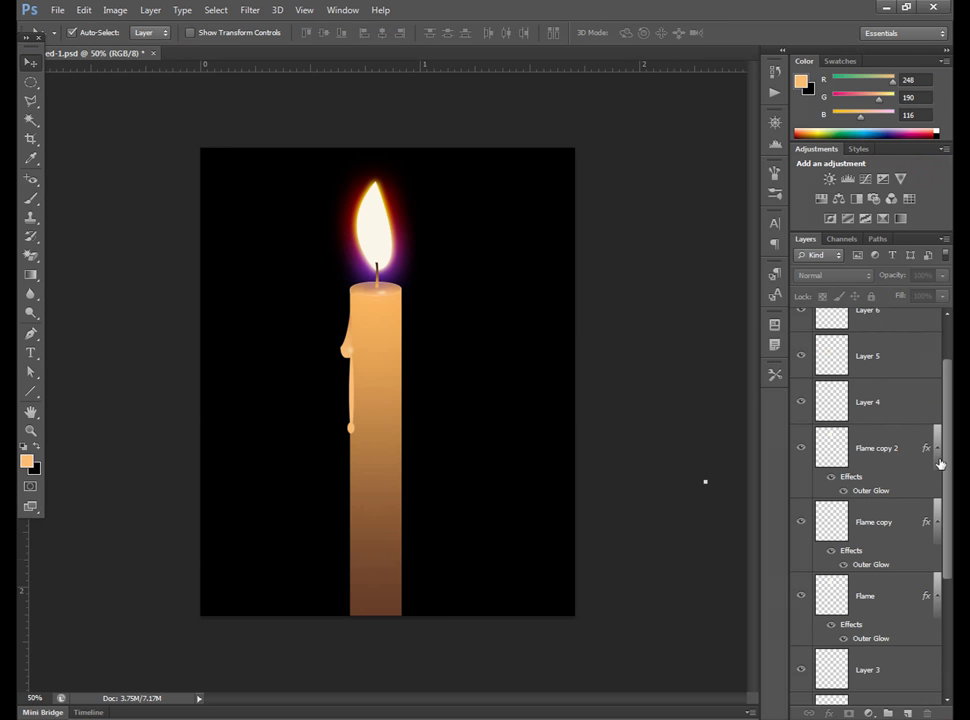
Apply Levels with midtone 0.71 to Layer 1 for a deeper orange candle body
{"action": "left_click_drag", "start_coordinate": [947, 455], "coordinate": [947, 595]}
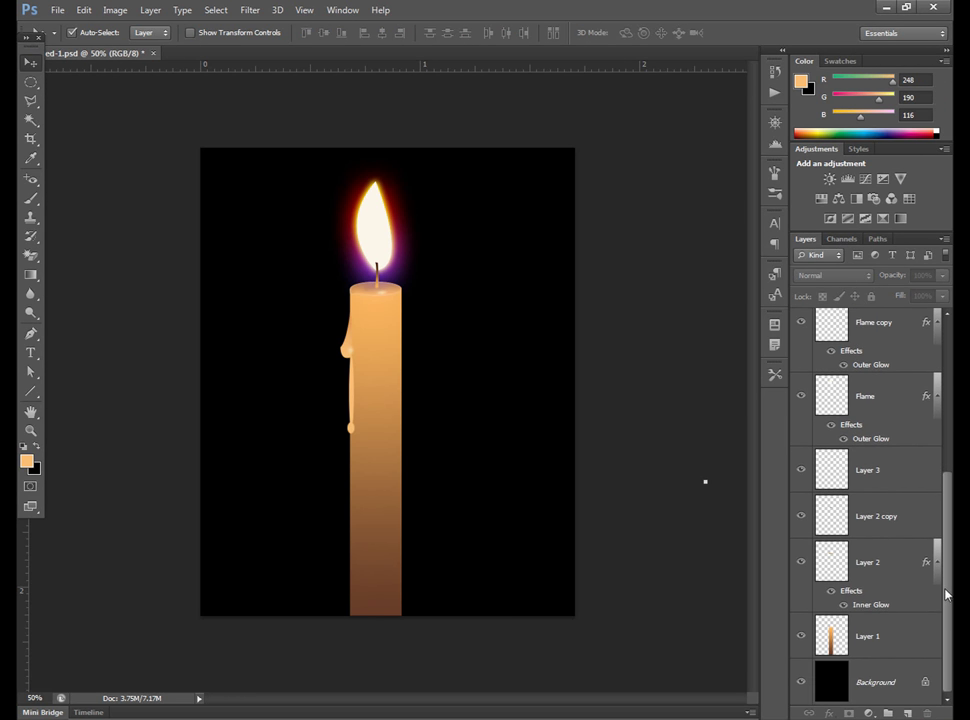
{"action": "left_click", "coordinate": [865, 641]}
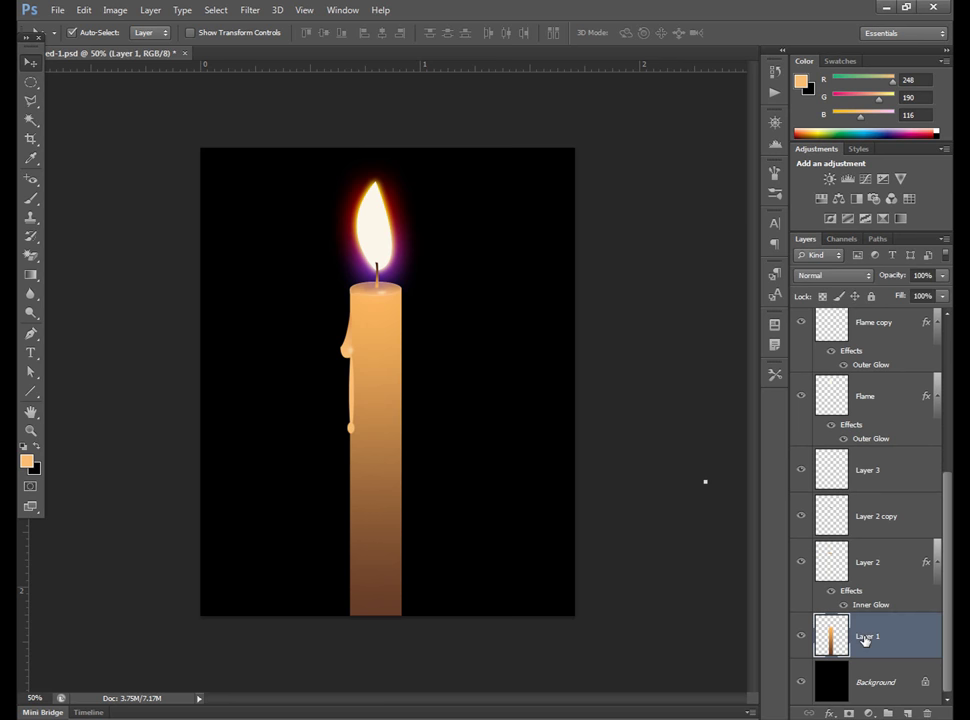
{"action": "key", "text": "ctrl+l"}
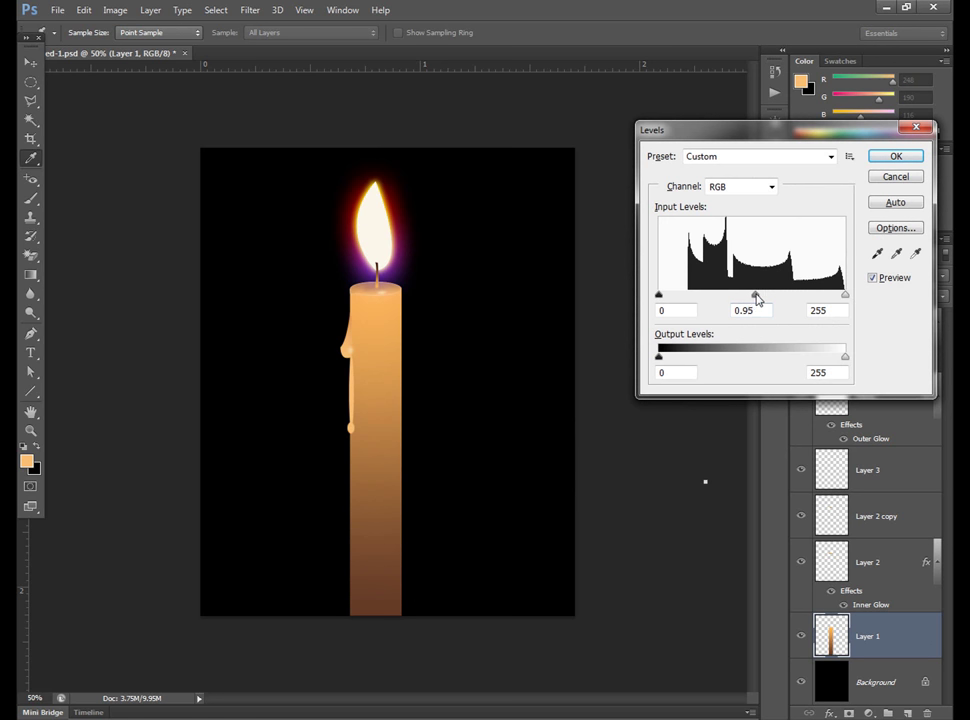
{"action": "left_click_drag", "start_coordinate": [777, 301], "coordinate": [782, 303]}
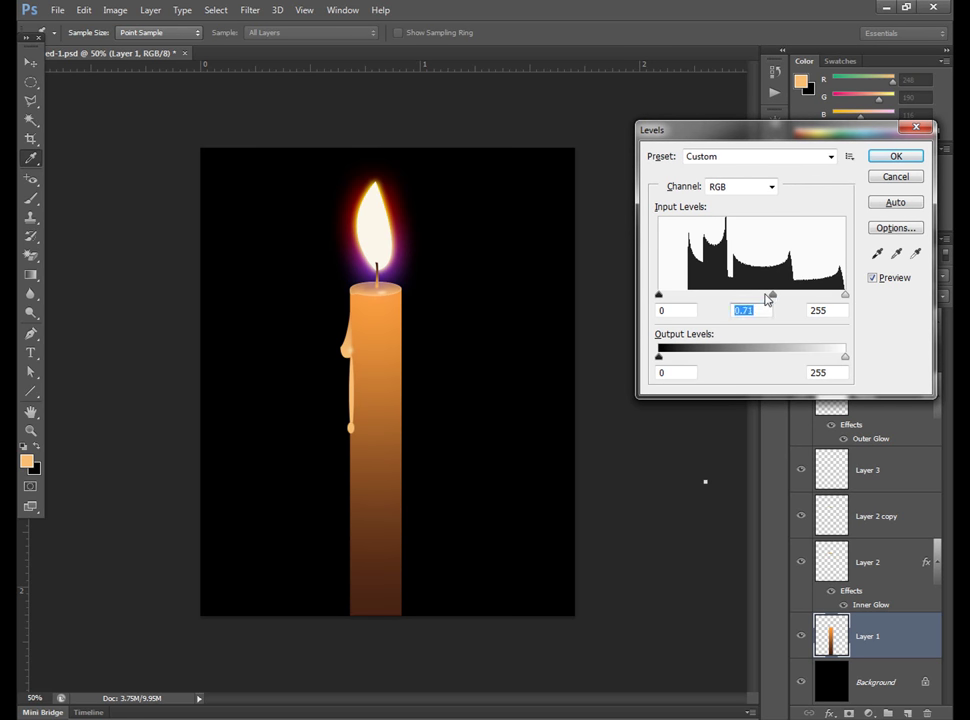
{"action": "left_click", "coordinate": [881, 160]}
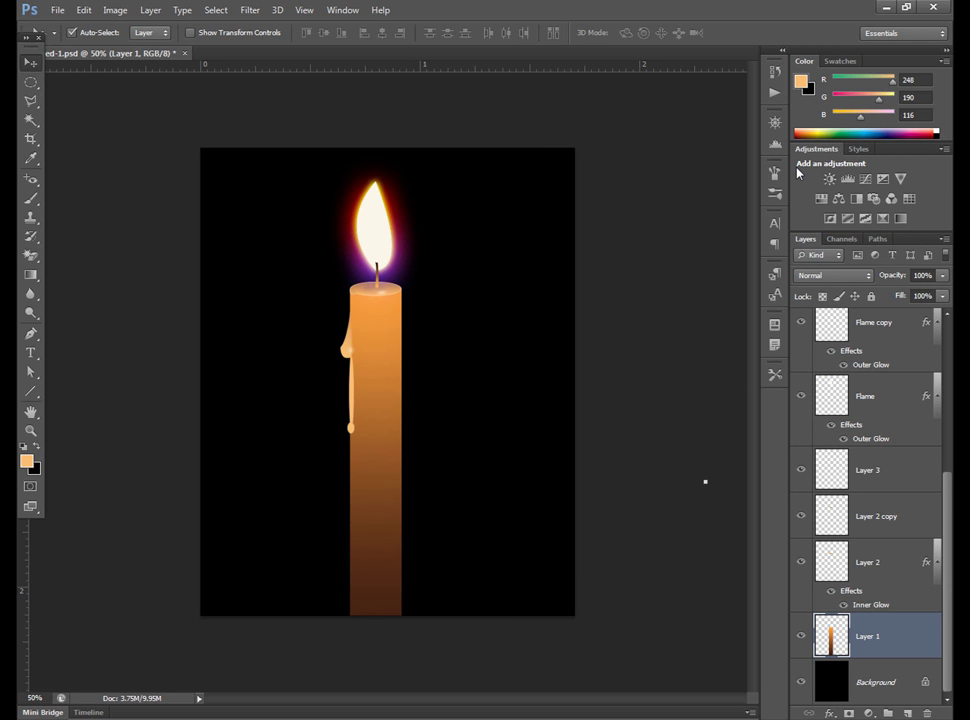